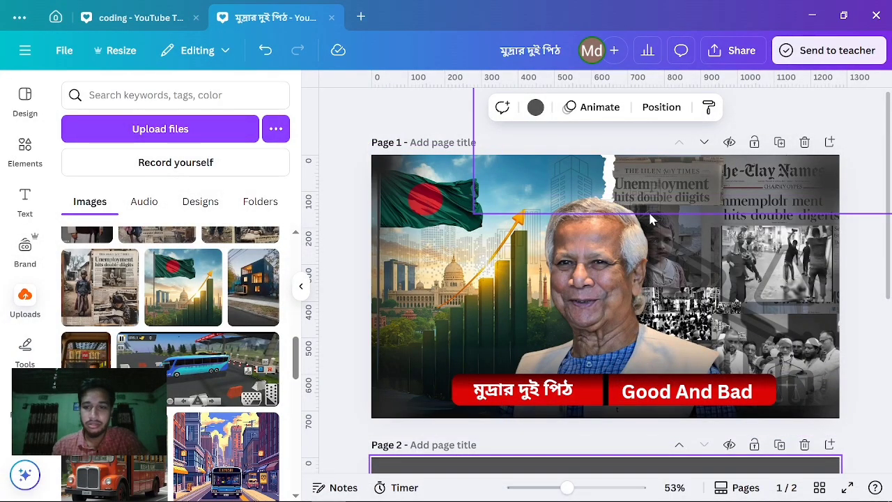
{"action": "scroll", "coordinate": [610, 223], "scroll_direction": "down", "scroll_amount": 2}
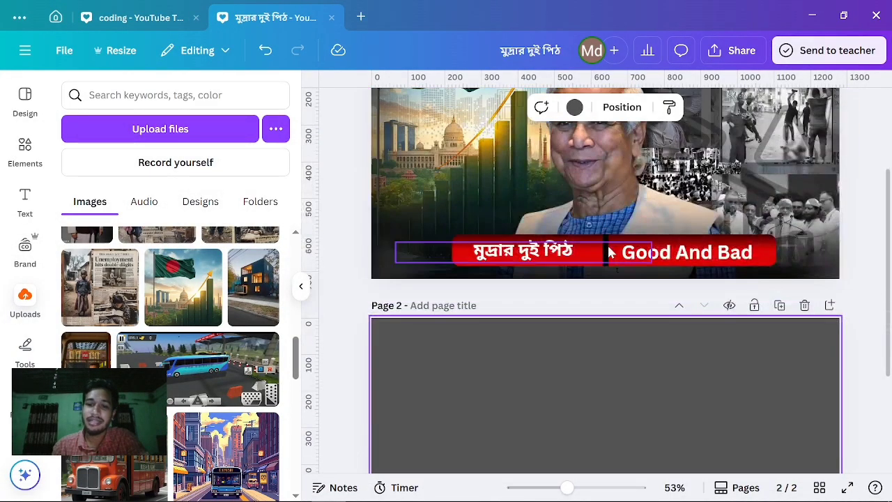
{"action": "scroll", "coordinate": [608, 247], "scroll_direction": "up", "scroll_amount": 2}
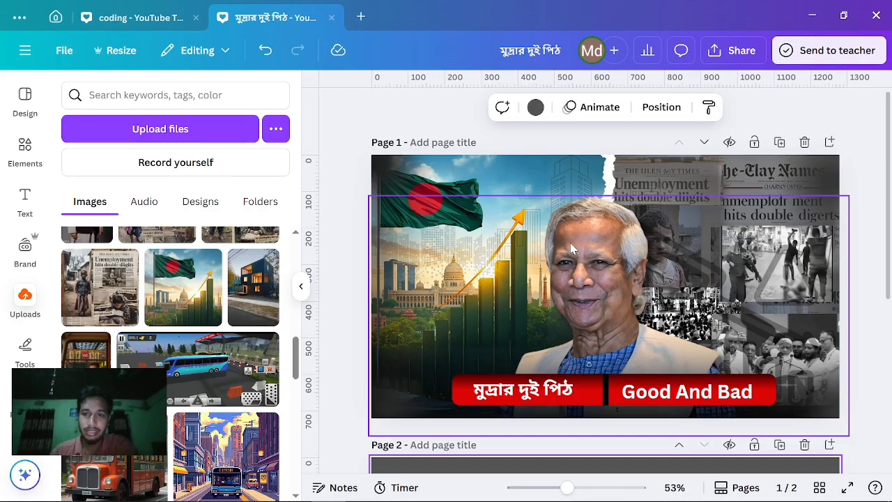
{"action": "scroll", "coordinate": [570, 242], "scroll_direction": "down", "scroll_amount": 2}
{"action": "scroll", "coordinate": [568, 261], "scroll_direction": "down", "scroll_amount": 2}
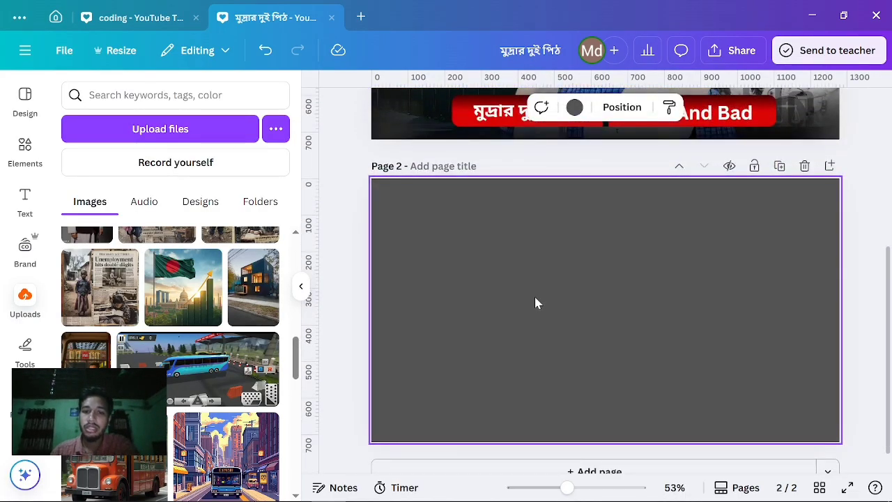
{"action": "scroll", "coordinate": [583, 265], "scroll_direction": "up", "scroll_amount": 3}
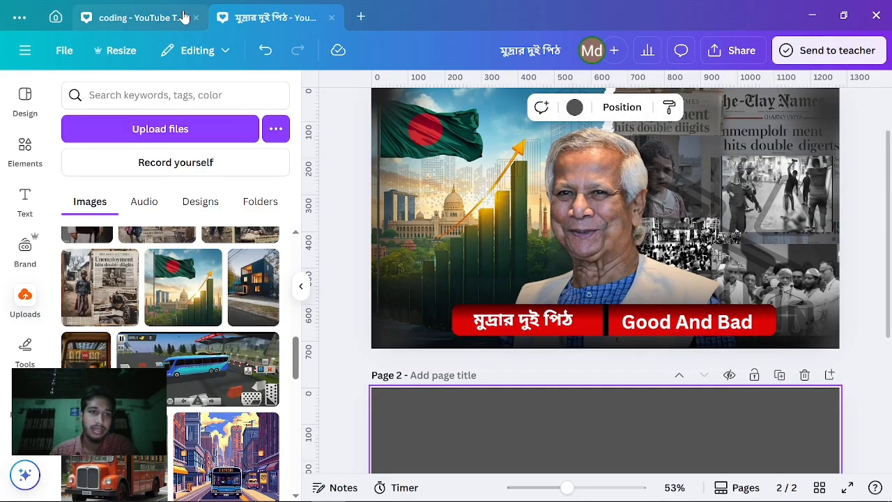
- Create a new blank YouTube Thumbnail design and add a second page to it
{"action": "left_click", "coordinate": [57, 17]}
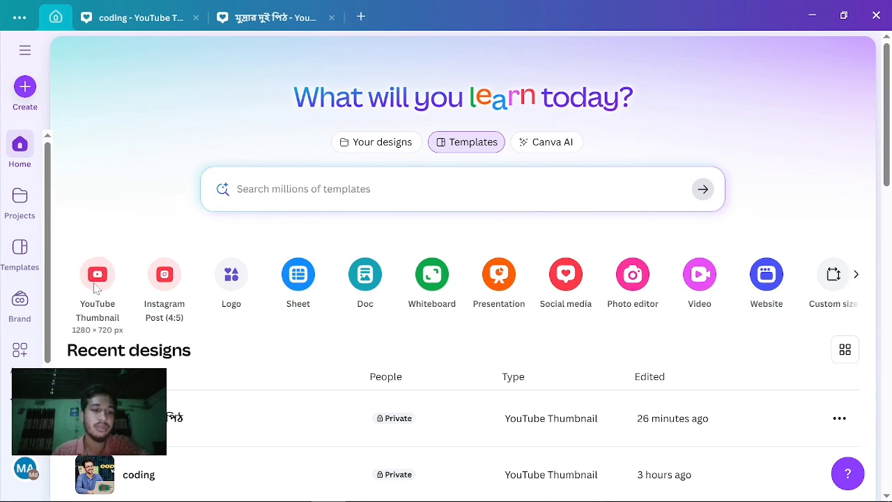
{"action": "left_click", "coordinate": [97, 279]}
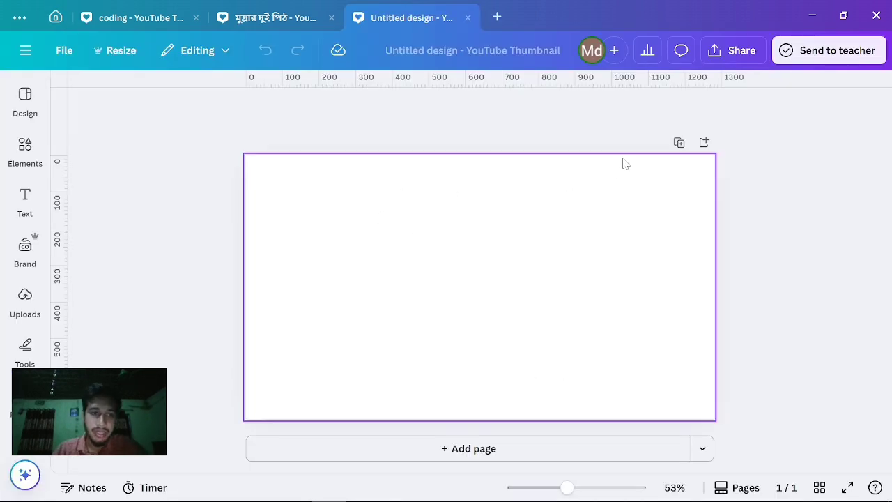
{"action": "left_click", "coordinate": [704, 143]}
{"action": "scroll", "coordinate": [474, 279], "scroll_direction": "up", "scroll_amount": 5}
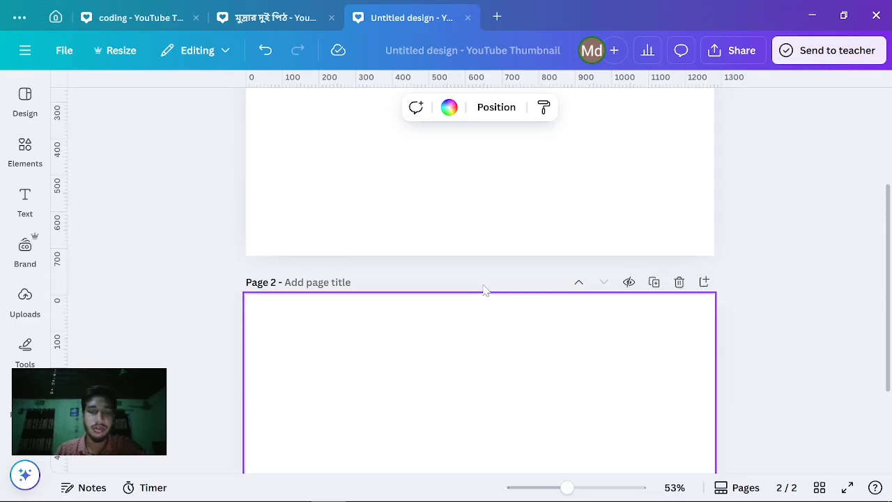
{"action": "scroll", "coordinate": [474, 242], "scroll_direction": "down", "scroll_amount": 2}
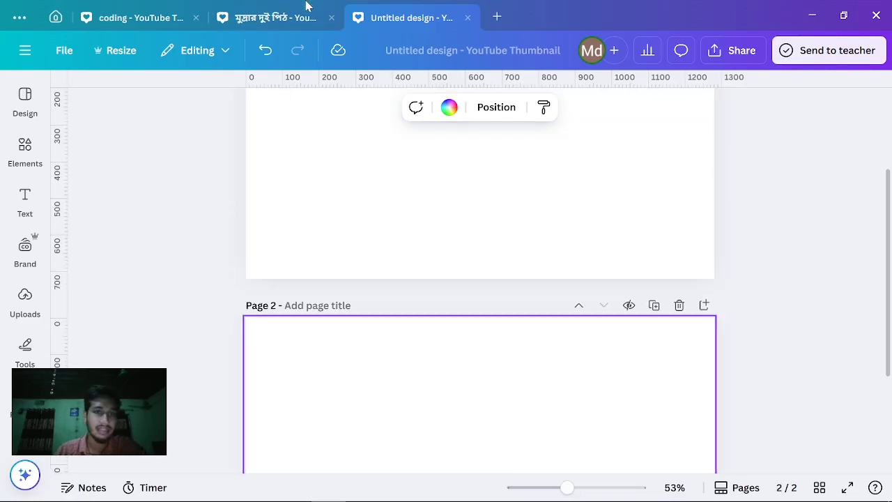
- Return to the "মুদ্রার দুই পিঠ" design and place a vertical ruler guide near the middle of page 2 at about 604 px
{"action": "left_click", "coordinate": [307, 14]}
{"action": "scroll", "coordinate": [527, 208], "scroll_direction": "up", "scroll_amount": 1}
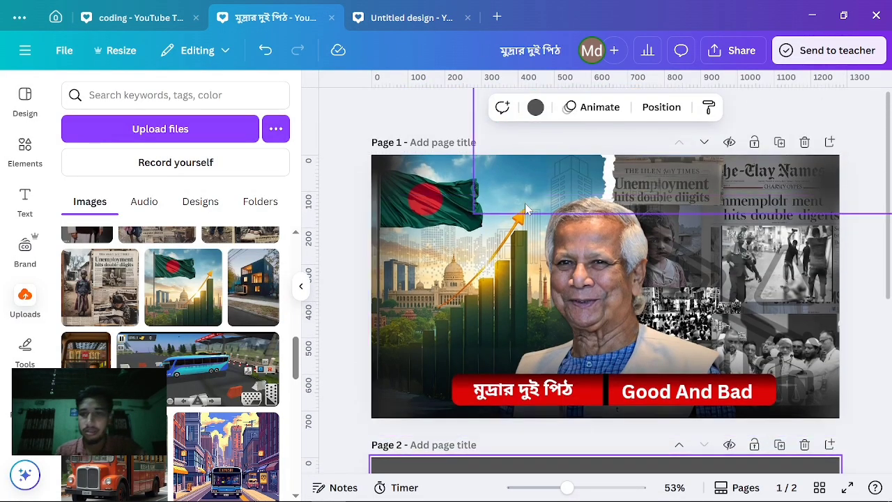
{"action": "scroll", "coordinate": [539, 209], "scroll_direction": "down", "scroll_amount": 1}
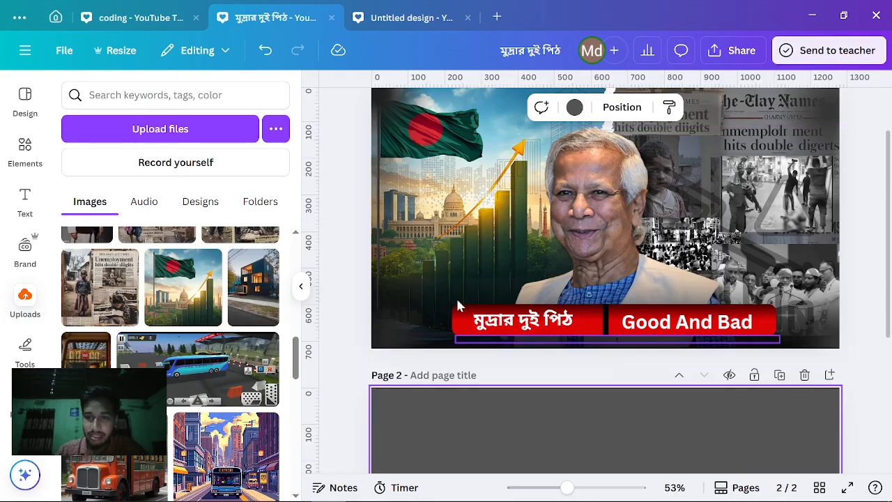
{"action": "scroll", "coordinate": [528, 212], "scroll_direction": "up", "scroll_amount": 1}
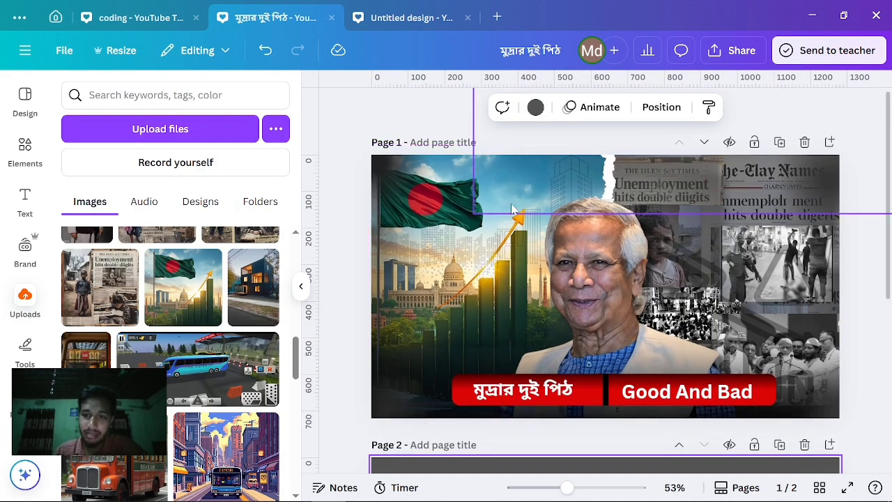
{"action": "scroll", "coordinate": [533, 215], "scroll_direction": "down", "scroll_amount": 2}
{"action": "scroll", "coordinate": [538, 217], "scroll_direction": "down", "scroll_amount": 2}
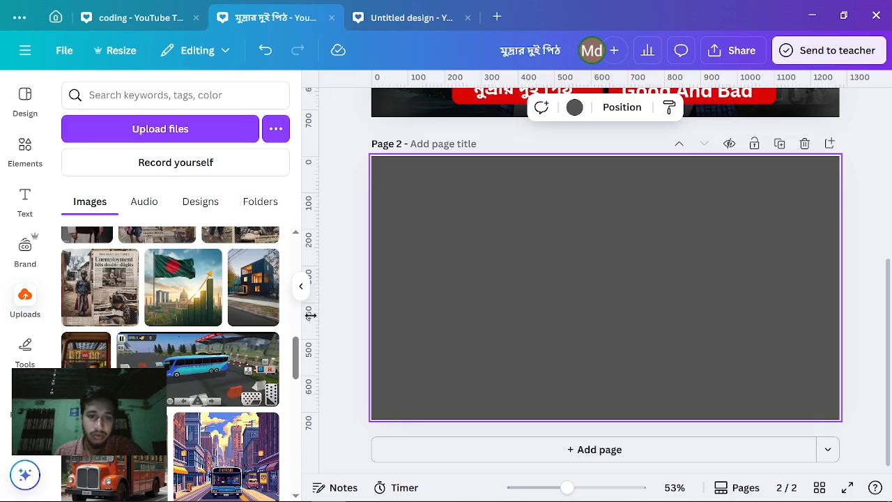
{"action": "left_click_drag", "start_coordinate": [310, 315], "coordinate": [592, 223]}
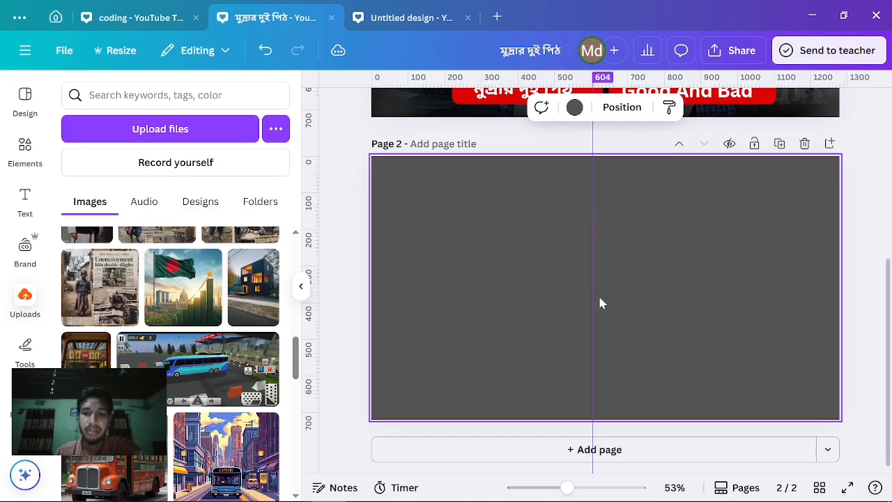
{"action": "left_click_drag", "start_coordinate": [600, 303], "coordinate": [599, 303]}
- Examine how the finished thumbnail on page 1 is divided and compare it with the guide on blank page 2
{"action": "scroll", "coordinate": [599, 303], "scroll_direction": "up", "scroll_amount": 3}
{"action": "scroll", "coordinate": [764, 271], "scroll_direction": "down", "scroll_amount": 2}
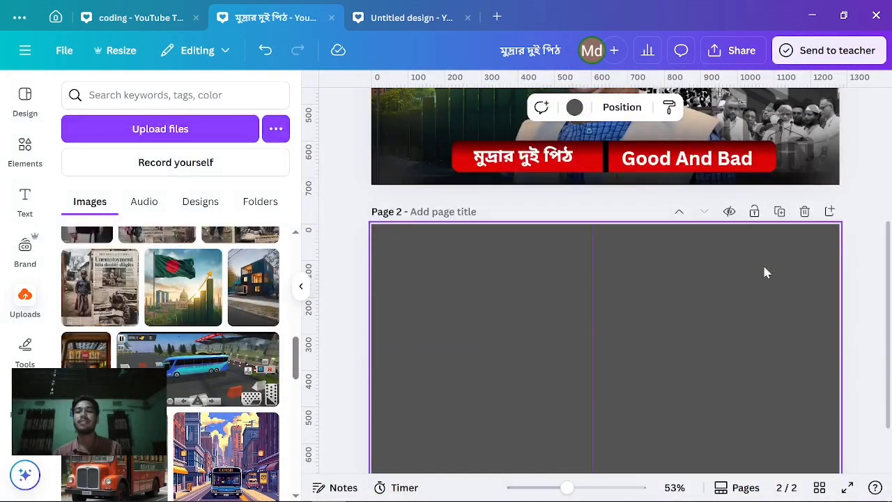
{"action": "scroll", "coordinate": [718, 255], "scroll_direction": "up", "scroll_amount": 5}
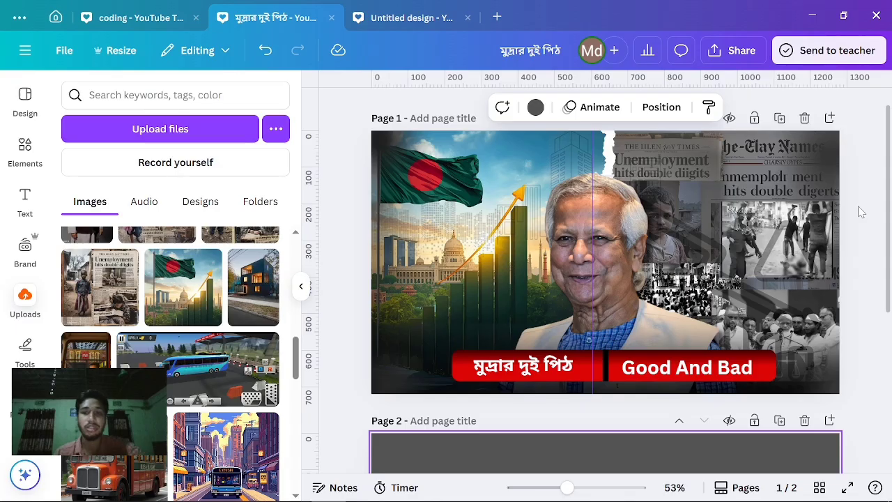
{"action": "scroll", "coordinate": [861, 212], "scroll_direction": "down", "scroll_amount": 5}
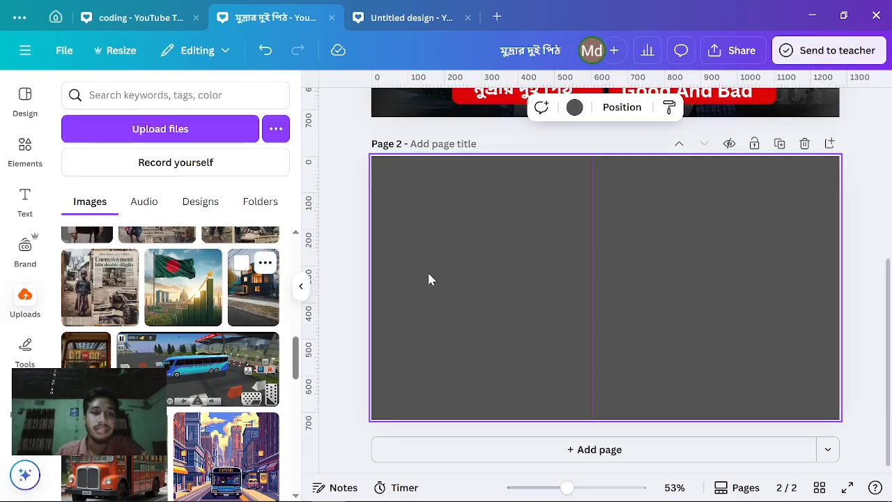
{"action": "scroll", "coordinate": [584, 217], "scroll_direction": "up", "scroll_amount": 3}
{"action": "scroll", "coordinate": [402, 194], "scroll_direction": "up", "scroll_amount": 2}
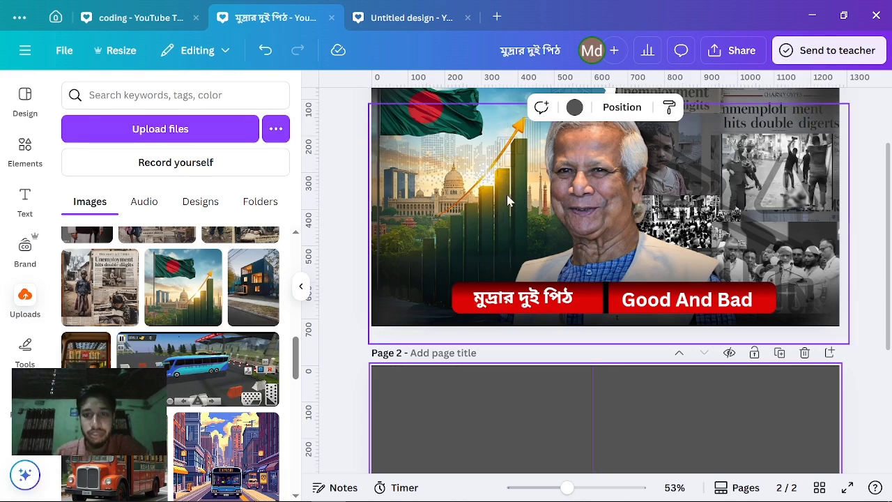
{"action": "scroll", "coordinate": [373, 253], "scroll_direction": "down", "scroll_amount": 2}
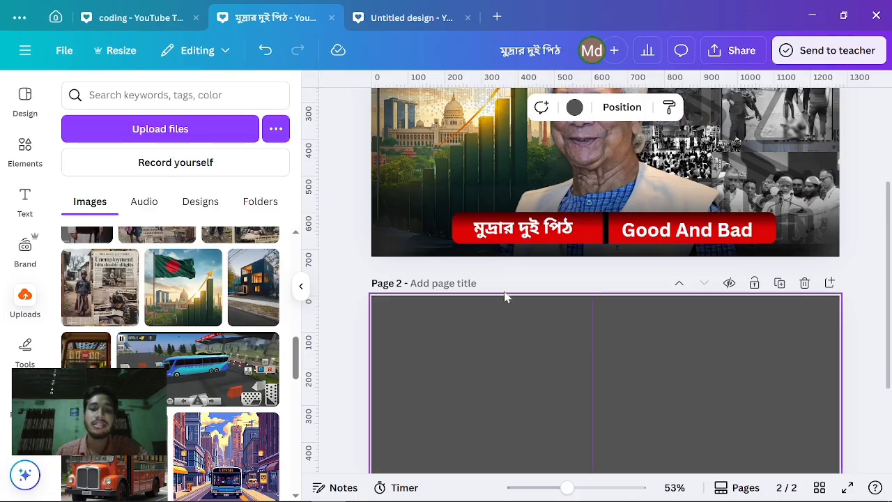
{"action": "scroll", "coordinate": [544, 300], "scroll_direction": "down", "scroll_amount": 1}
{"action": "scroll", "coordinate": [546, 296], "scroll_direction": "down", "scroll_amount": 3}
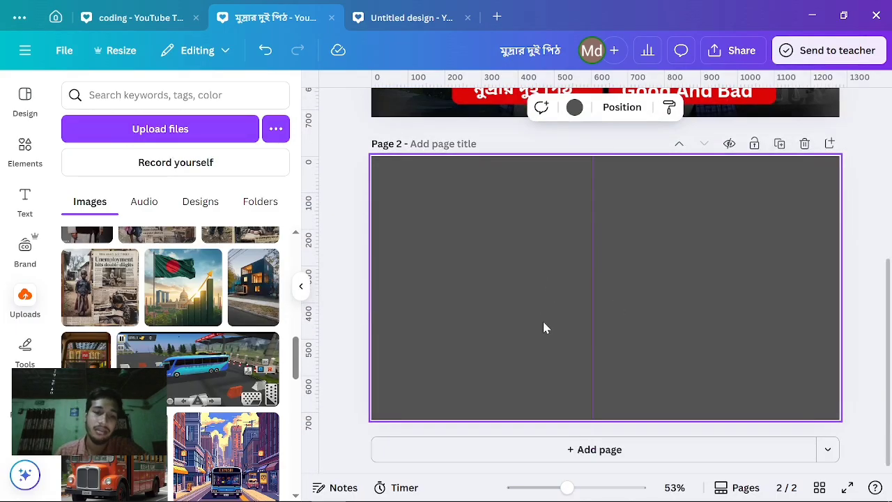
{"action": "left_click", "coordinate": [199, 315]}
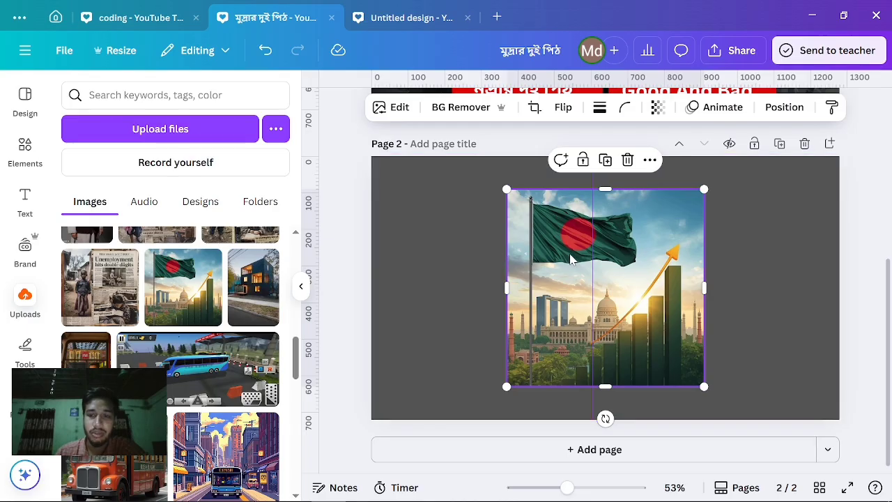
{"action": "left_click_drag", "start_coordinate": [570, 259], "coordinate": [433, 224]}
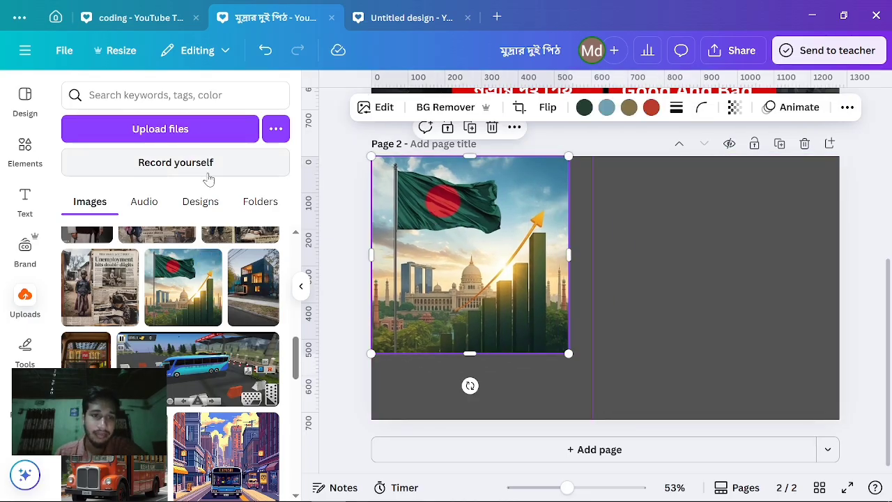
{"action": "mouse_move", "coordinate": [472, 350]}
{"action": "left_mouse_down"}
{"action": "mouse_move", "coordinate": [471, 373]}
{"action": "mouse_move", "coordinate": [472, 341]}
{"action": "mouse_move", "coordinate": [473, 370]}
{"action": "mouse_move", "coordinate": [471, 351]}
{"action": "left_mouse_up"}
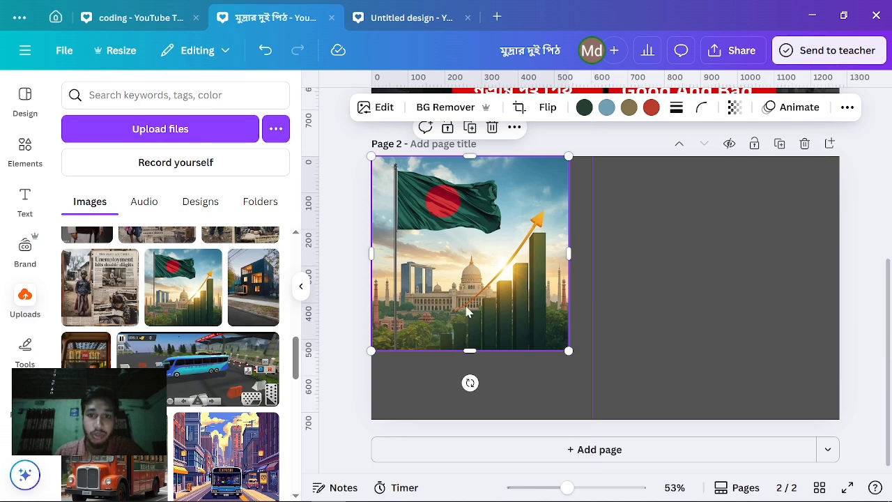
{"action": "left_click_drag", "start_coordinate": [469, 351], "coordinate": [500, 342]}
{"action": "left_click_drag", "start_coordinate": [570, 252], "coordinate": [609, 264]}
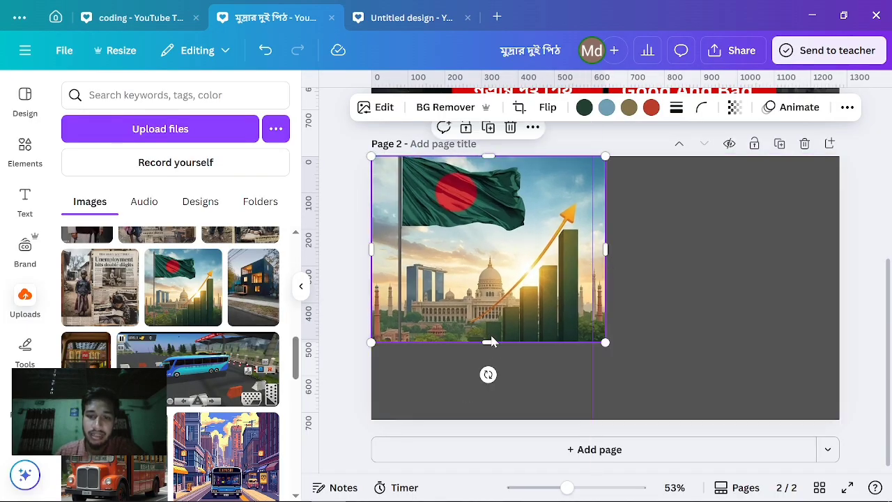
{"action": "left_click_drag", "start_coordinate": [488, 343], "coordinate": [450, 263]}
{"action": "left_click_drag", "start_coordinate": [509, 213], "coordinate": [489, 273]}
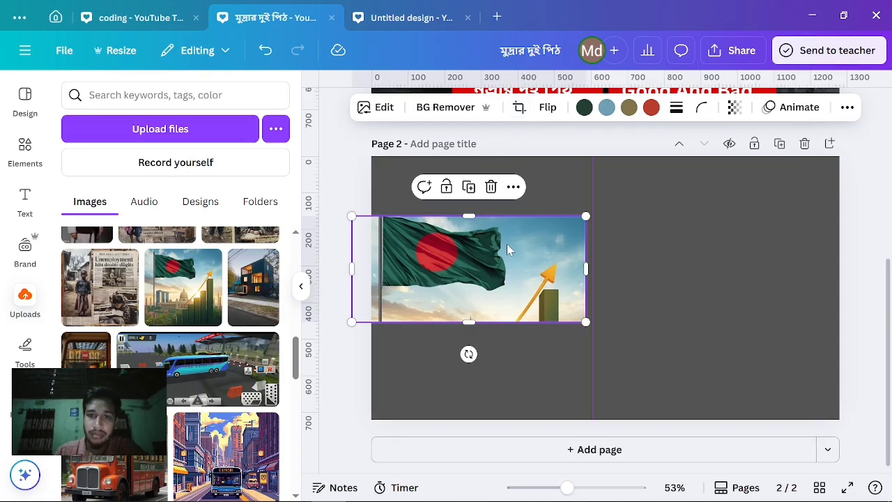
{"action": "left_click", "coordinate": [491, 187]}
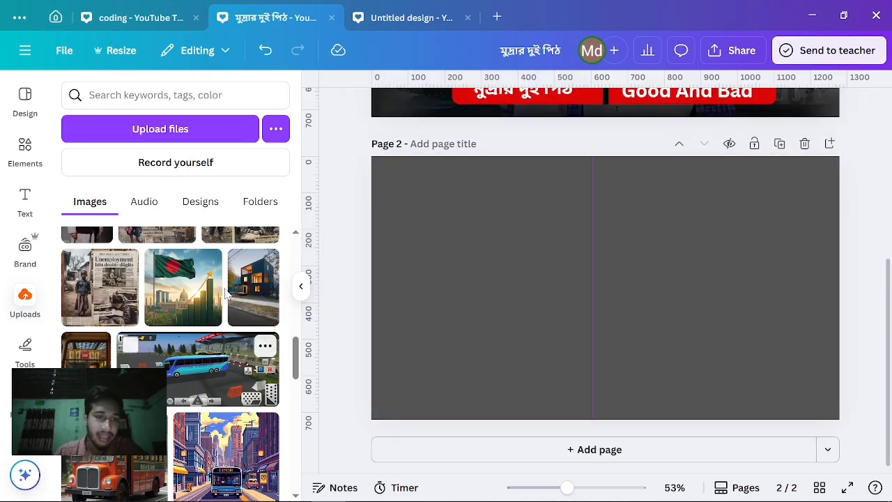
- Add the uploaded Bangladesh flag and growth chart image to page 2 and position it in the area left of the guide
{"action": "left_click", "coordinate": [183, 289]}
{"action": "left_click_drag", "start_coordinate": [658, 334], "coordinate": [541, 314]}
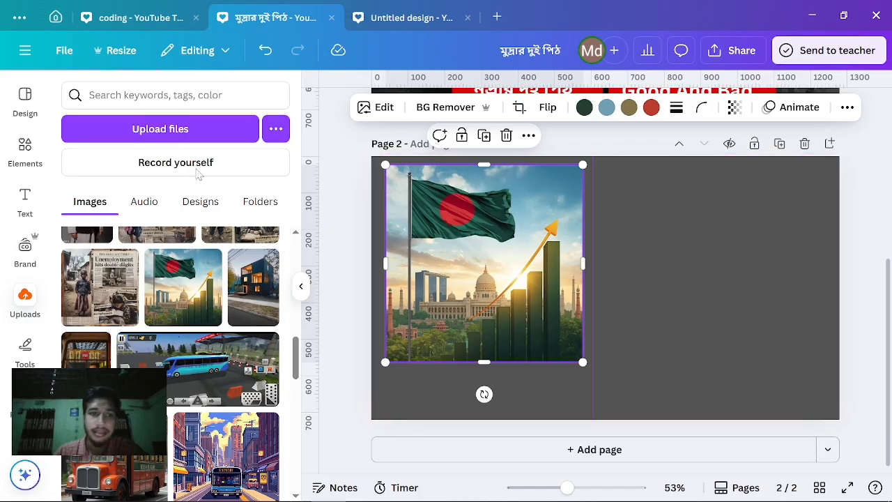
- Start Magic Expand in Freeform size on the flag image and extend its frame to the page's left edge, the guide and near the page's bottom
{"action": "left_click", "coordinate": [374, 109]}
{"action": "scroll", "coordinate": [174, 223], "scroll_direction": "down", "scroll_amount": 2}
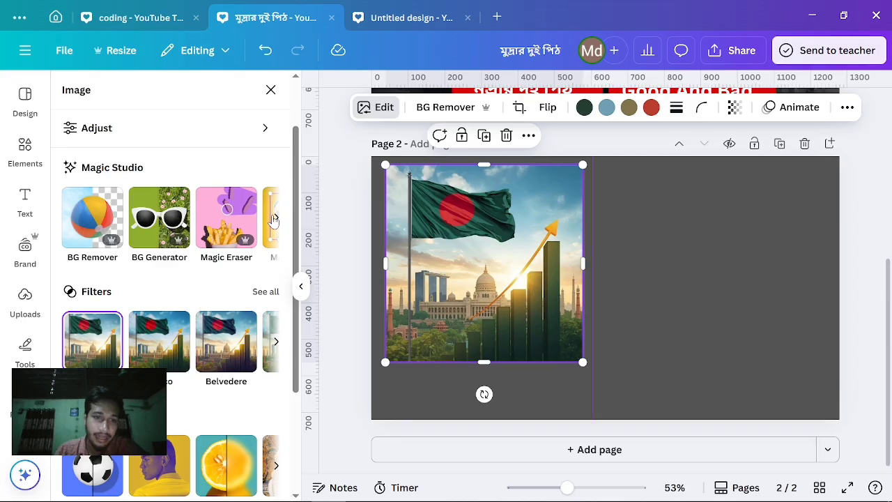
{"action": "left_click", "coordinate": [274, 218]}
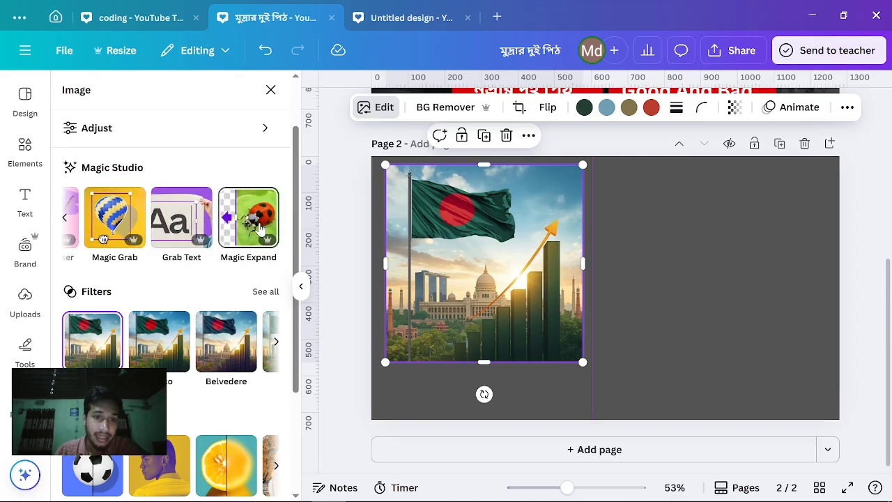
{"action": "left_click", "coordinate": [259, 229]}
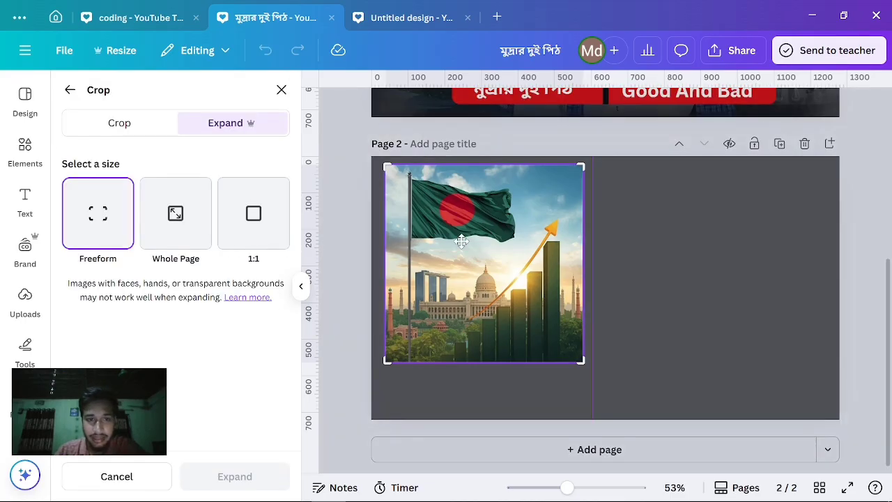
{"action": "left_click_drag", "start_coordinate": [462, 241], "coordinate": [414, 200]}
{"action": "left_click_drag", "start_coordinate": [387, 162], "coordinate": [374, 159]}
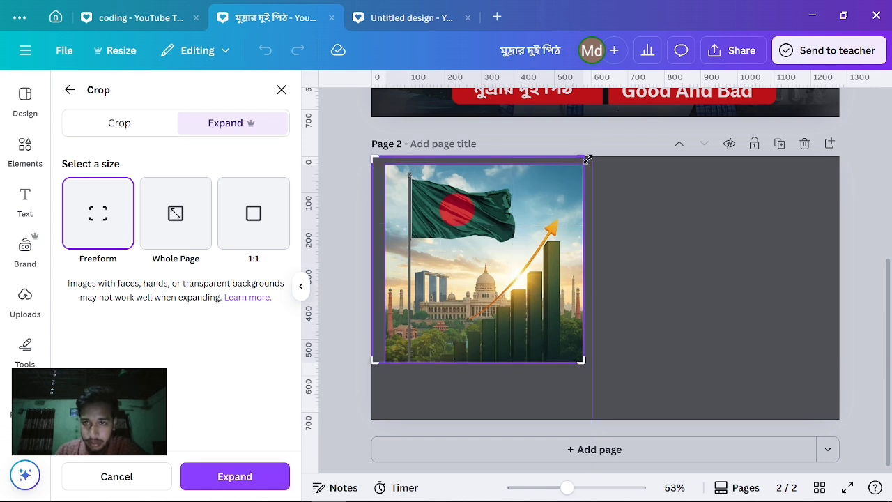
{"action": "left_click_drag", "start_coordinate": [584, 160], "coordinate": [590, 160]}
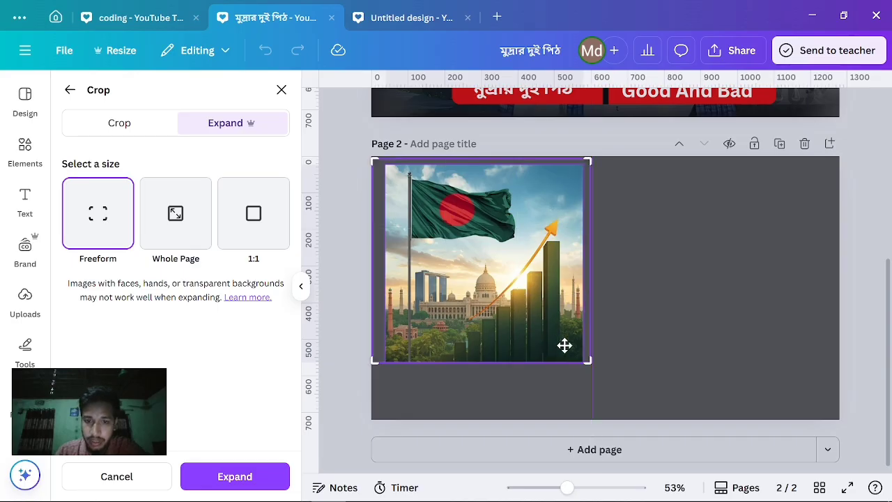
{"action": "left_click_drag", "start_coordinate": [374, 361], "coordinate": [374, 413]}
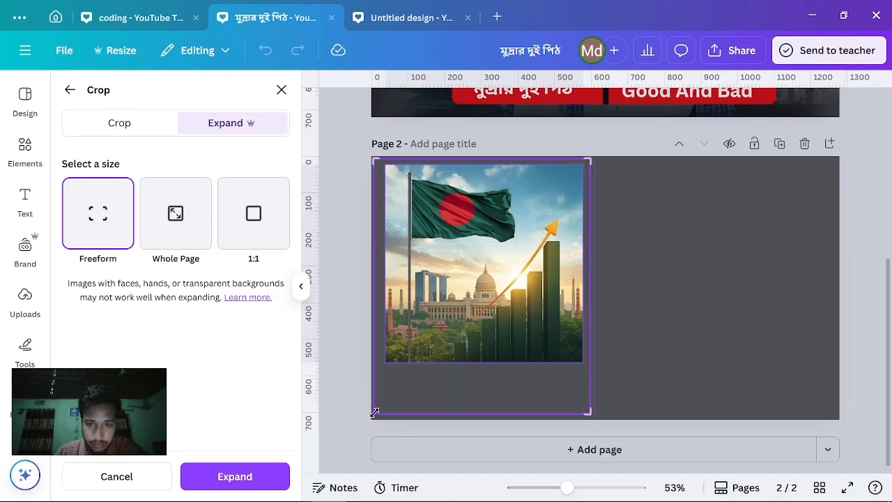
- Generate the expanded flag image, apply the fourth variant with the fence, and enlarge it to the guide and page's bottom edge
{"action": "left_click", "coordinate": [235, 477]}
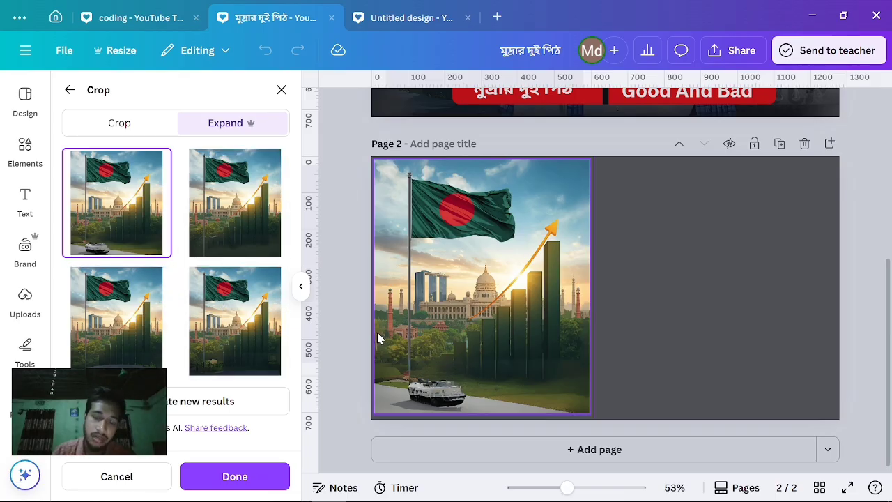
{"action": "left_click", "coordinate": [255, 255]}
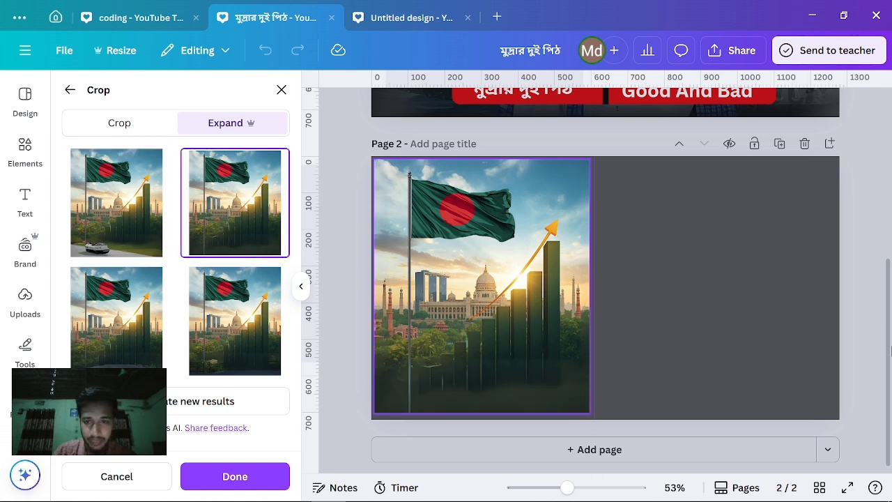
{"action": "left_click", "coordinate": [171, 355]}
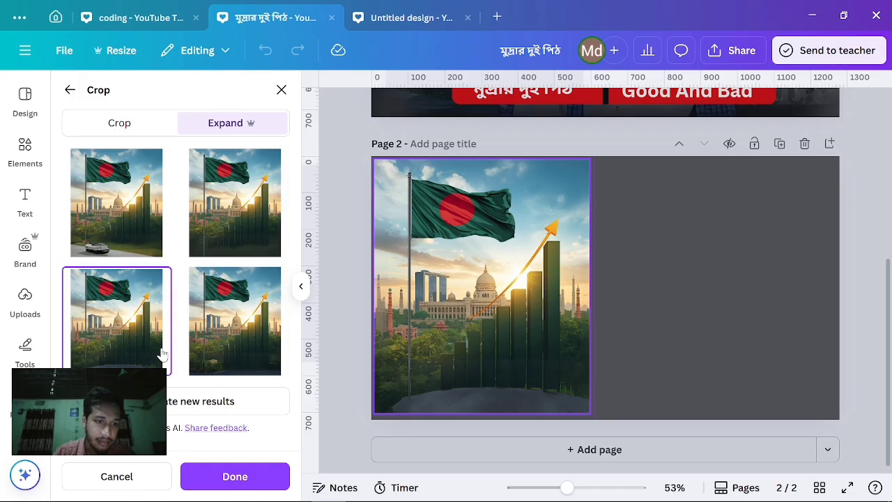
{"action": "left_click", "coordinate": [271, 361]}
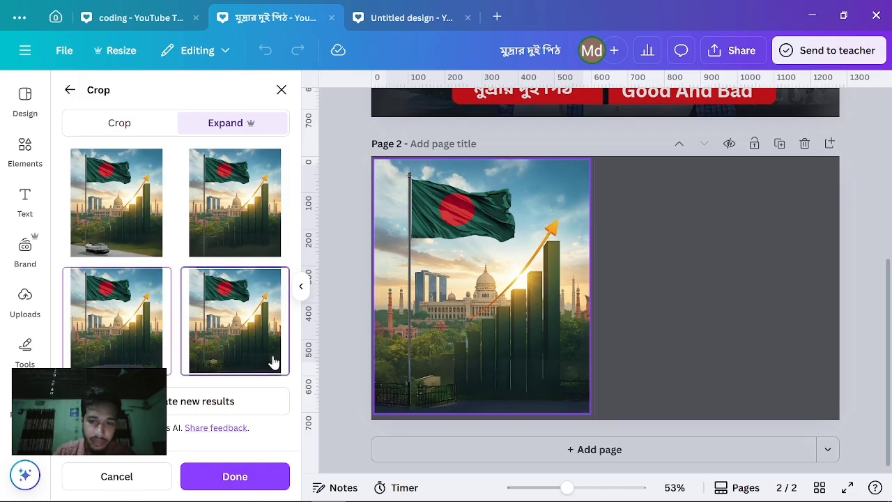
{"action": "left_click", "coordinate": [334, 318]}
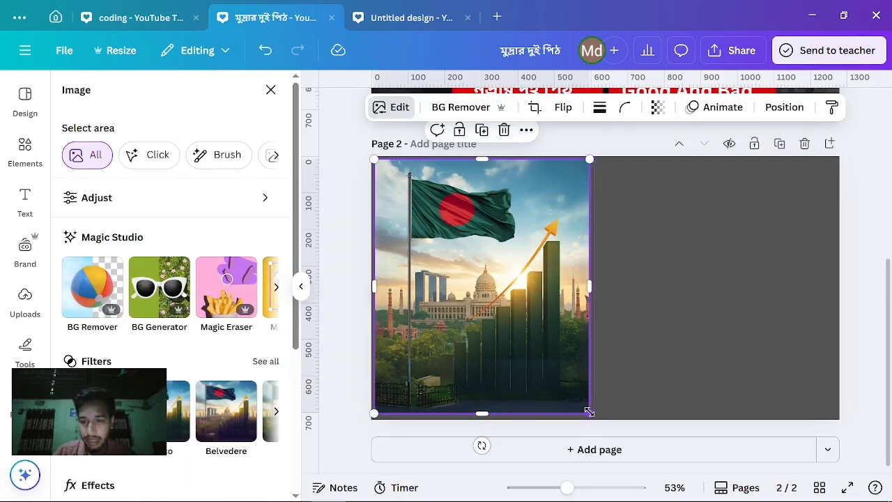
{"action": "left_click_drag", "start_coordinate": [589, 412], "coordinate": [594, 418]}
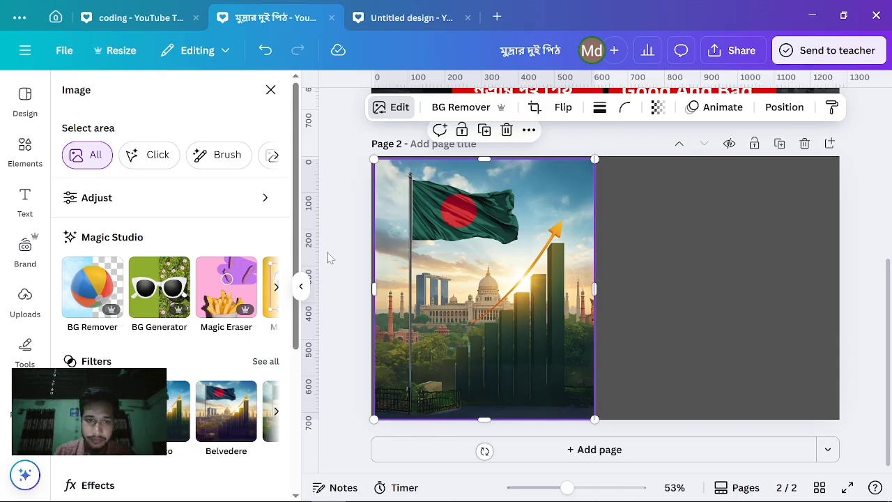
- Examine the newspaper collage on the right half of the page 1 thumbnail and compare it with page 2's empty half
{"action": "left_click", "coordinate": [409, 255]}
{"action": "scroll", "coordinate": [409, 255], "scroll_direction": "up", "scroll_amount": 3}
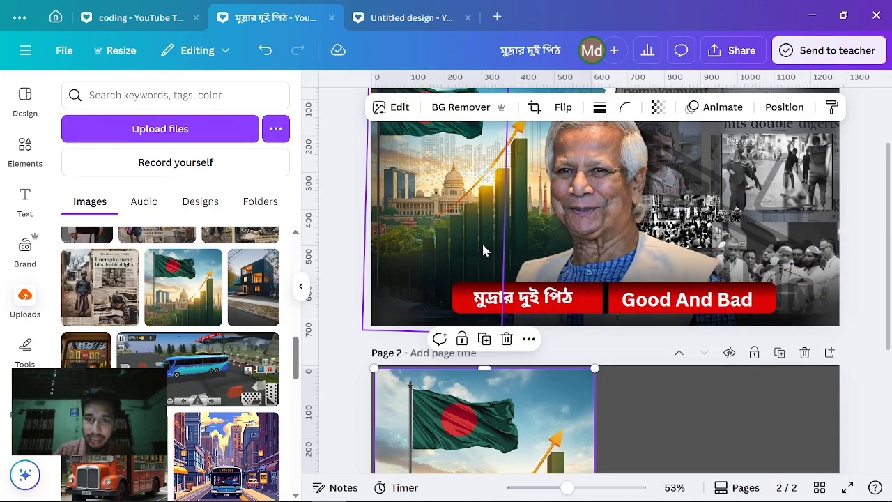
{"action": "scroll", "coordinate": [483, 249], "scroll_direction": "down", "scroll_amount": 2}
{"action": "scroll", "coordinate": [490, 257], "scroll_direction": "up", "scroll_amount": 2}
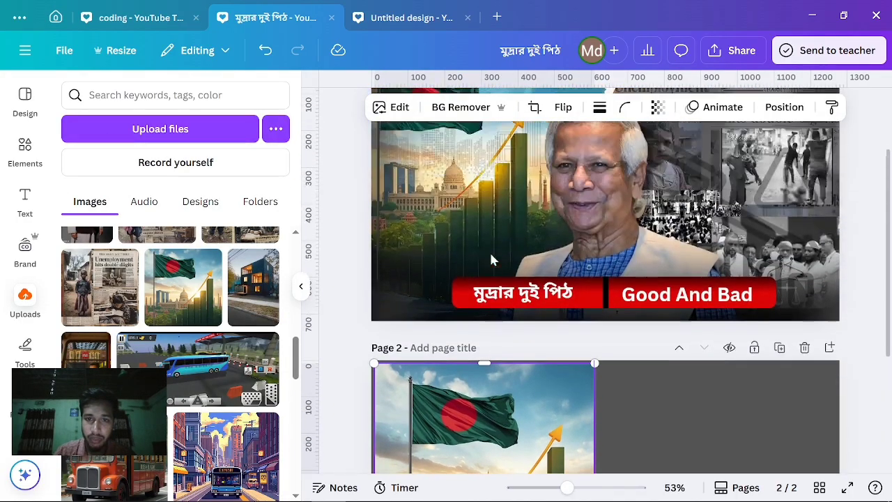
{"action": "scroll", "coordinate": [491, 260], "scroll_direction": "up", "scroll_amount": 1}
{"action": "scroll", "coordinate": [491, 260], "scroll_direction": "down", "scroll_amount": 2}
{"action": "scroll", "coordinate": [491, 260], "scroll_direction": "up", "scroll_amount": 3}
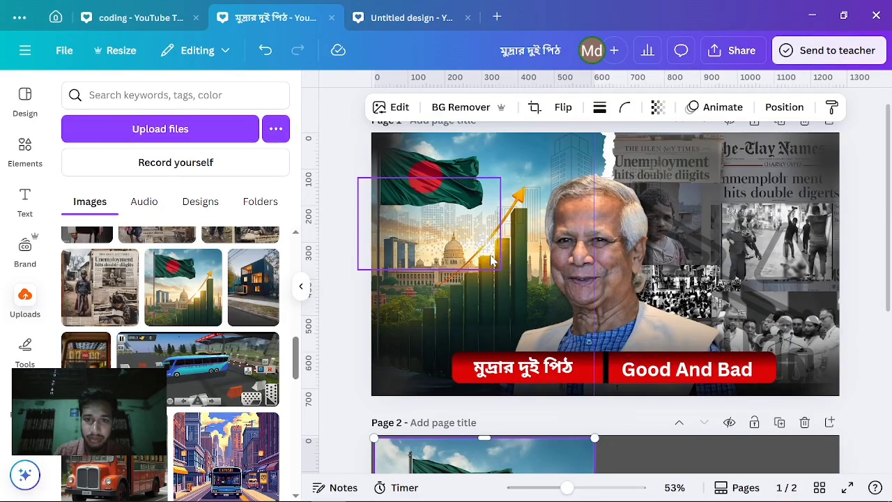
{"action": "scroll", "coordinate": [490, 260], "scroll_direction": "down", "scroll_amount": 3}
{"action": "scroll", "coordinate": [524, 270], "scroll_direction": "up", "scroll_amount": 2}
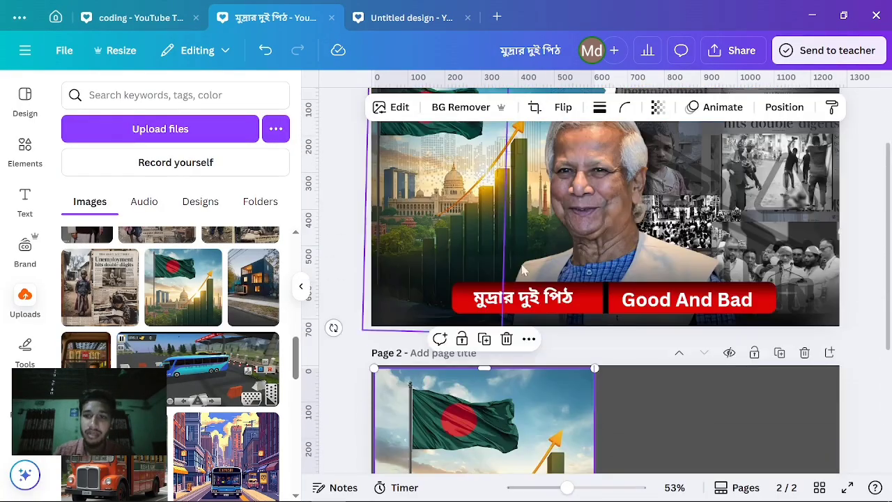
{"action": "scroll", "coordinate": [557, 265], "scroll_direction": "up", "scroll_amount": 2}
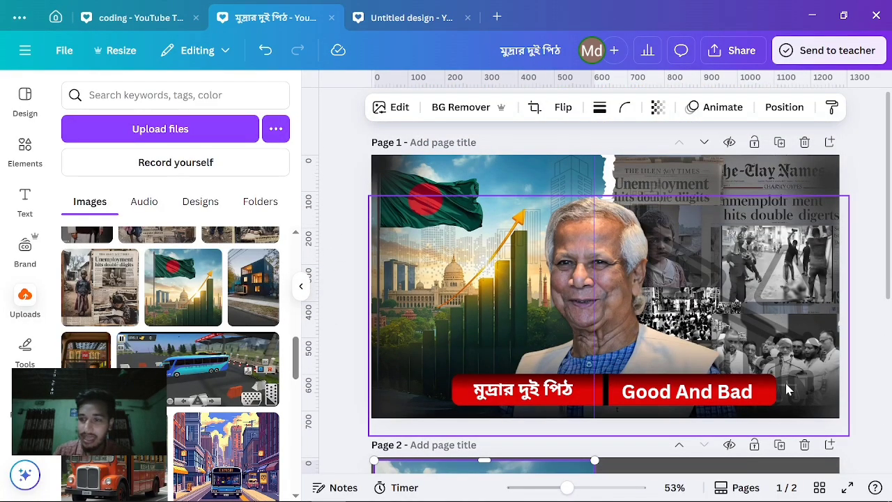
{"action": "scroll", "coordinate": [732, 355], "scroll_direction": "down", "scroll_amount": 4}
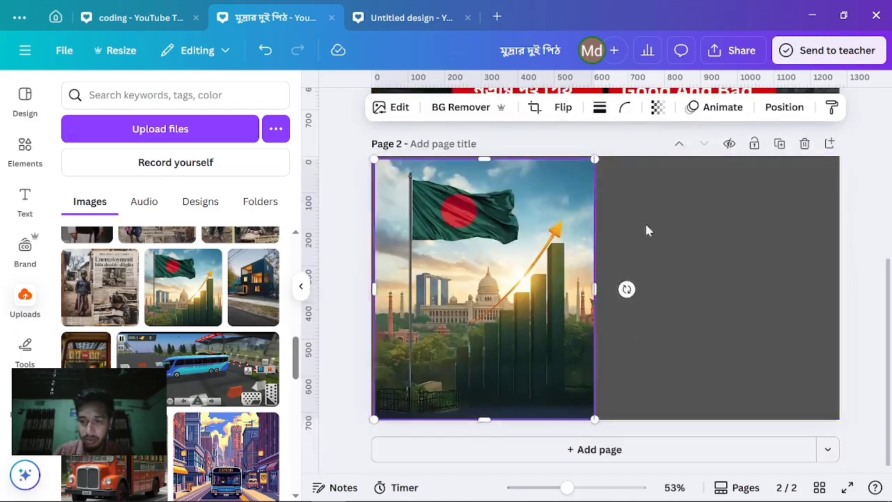
- Add the uploaded "The-Day Names" newspaper image with the boy in the pink shirt to page 2, against the guide's right side
{"action": "scroll", "coordinate": [178, 270], "scroll_direction": "up", "scroll_amount": 2}
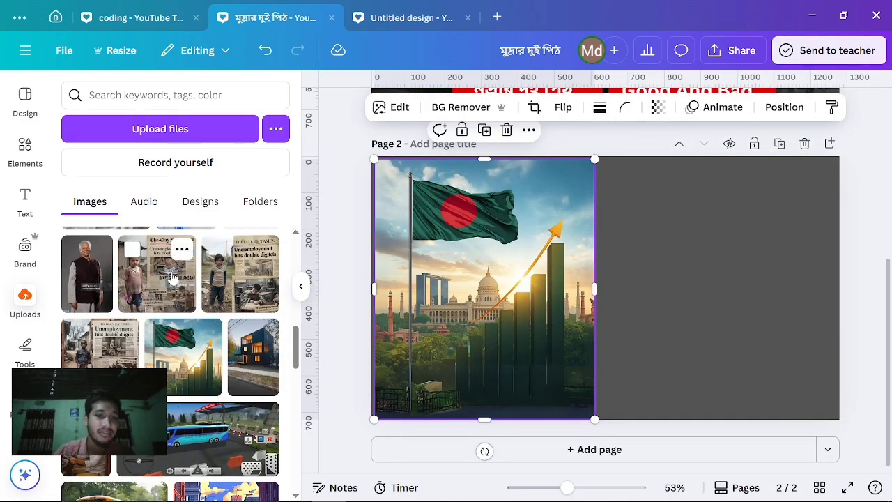
{"action": "left_click_drag", "start_coordinate": [173, 278], "coordinate": [646, 297]}
{"action": "left_click_drag", "start_coordinate": [653, 340], "coordinate": [741, 326]}
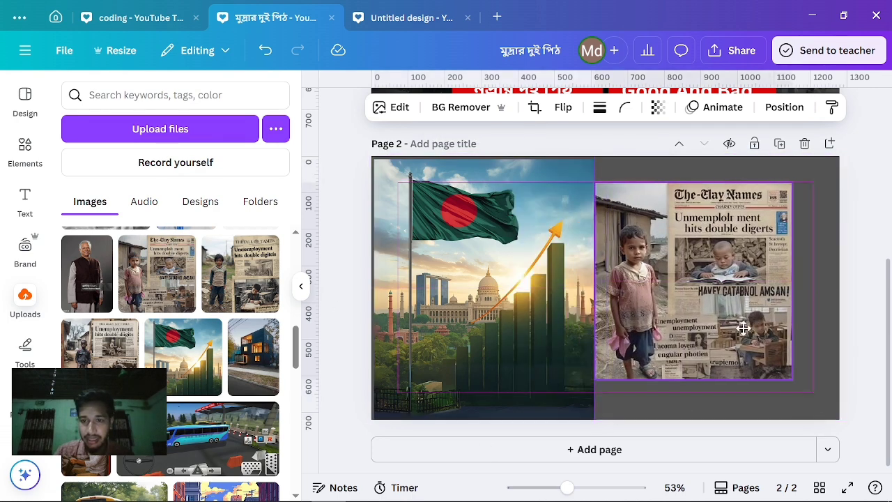
- Crop the pink-shirt boy's image on its right, bottom and top sides so mainly his upper body remains beside the guide
{"action": "scroll", "coordinate": [750, 300], "scroll_direction": "up", "scroll_amount": 4}
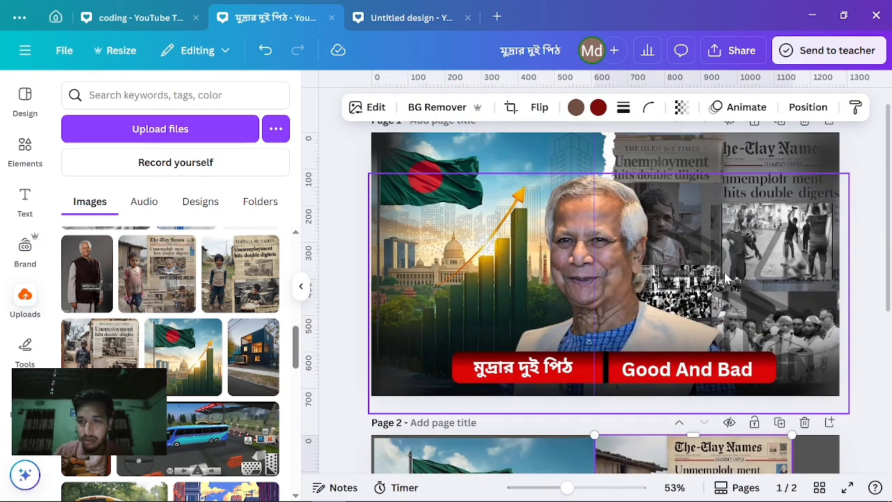
{"action": "scroll", "coordinate": [712, 233], "scroll_direction": "down", "scroll_amount": 3}
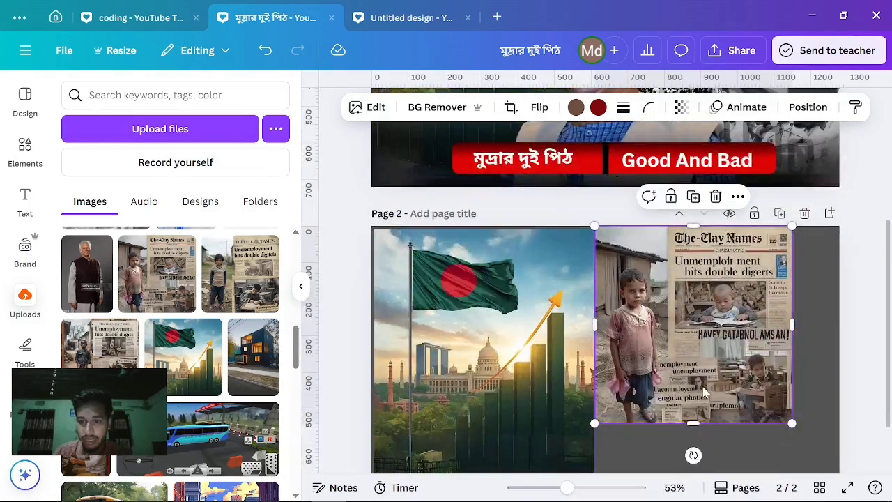
{"action": "left_click_drag", "start_coordinate": [792, 329], "coordinate": [674, 335]}
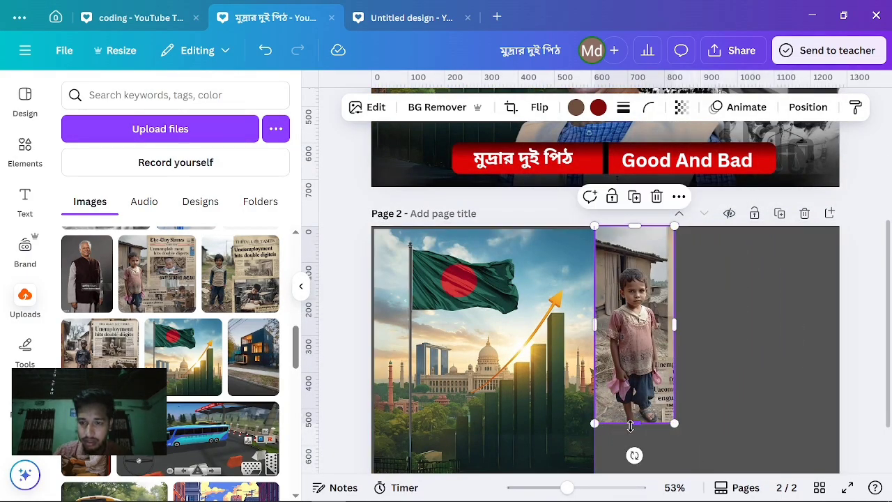
{"action": "left_click_drag", "start_coordinate": [634, 423], "coordinate": [634, 374]}
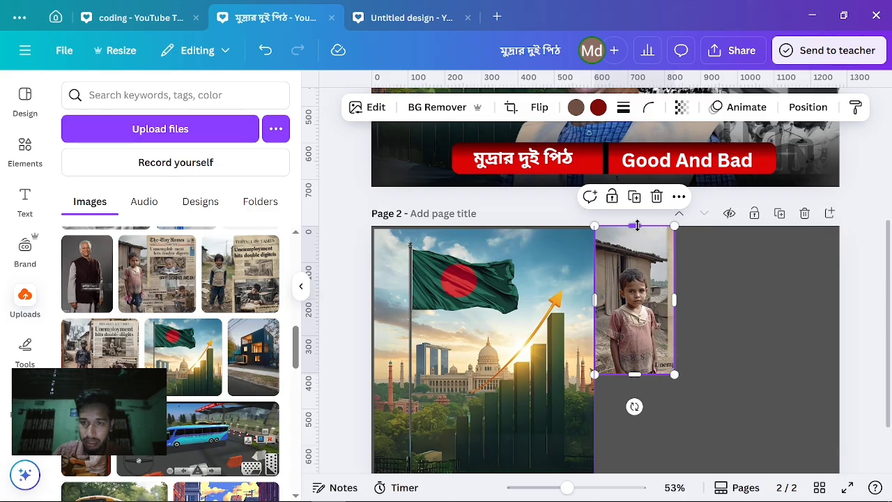
{"action": "left_click_drag", "start_coordinate": [636, 225], "coordinate": [639, 264]}
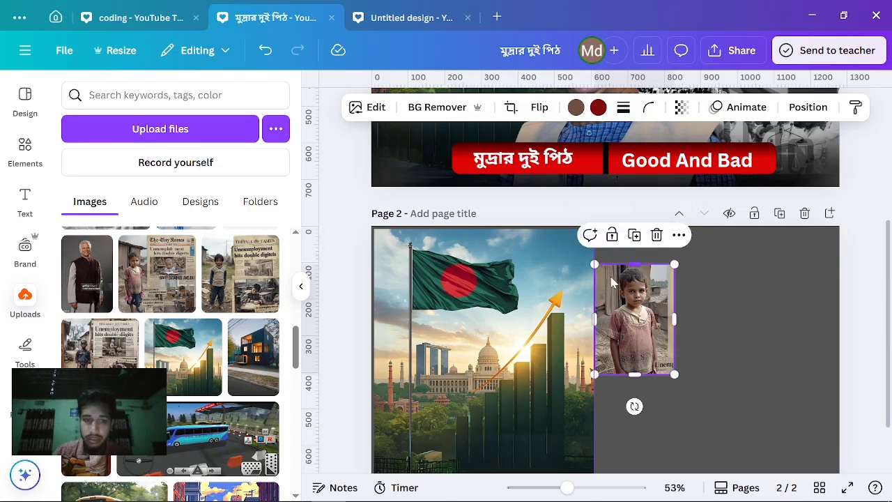
- Add the uploaded "Uneiemployment hits double digitels" image to page 2 and crop away the standing boy, keeping only the newspaper part
{"action": "left_click", "coordinate": [248, 301]}
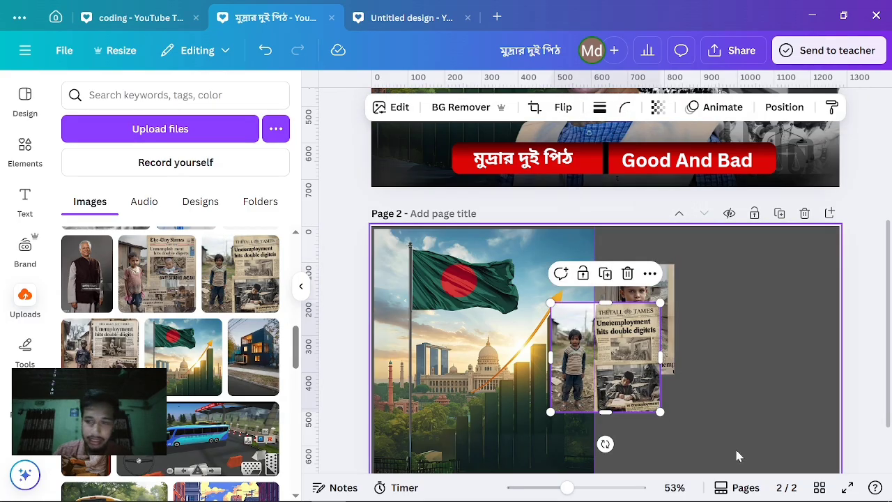
{"action": "left_click_drag", "start_coordinate": [551, 354], "coordinate": [595, 354]}
{"action": "mouse_move", "coordinate": [626, 304]}
{"action": "left_mouse_down"}
{"action": "mouse_move", "coordinate": [626, 366]}
{"action": "mouse_move", "coordinate": [626, 314]}
{"action": "left_mouse_up"}
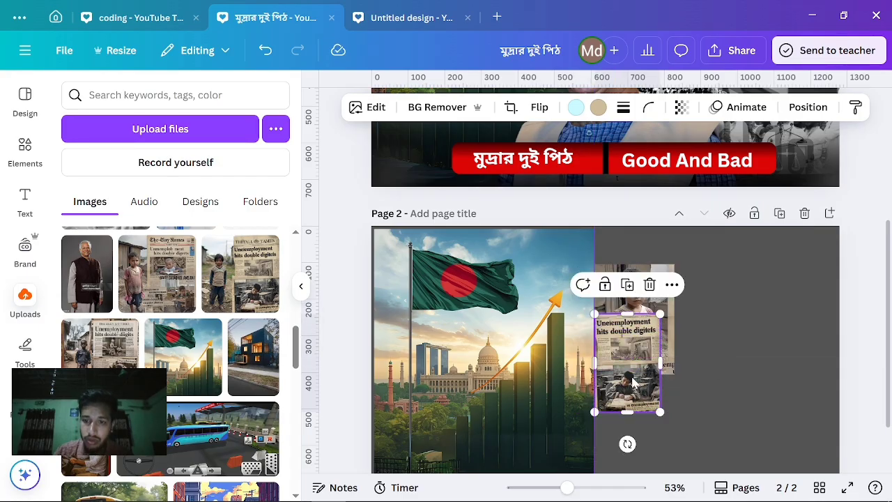
- Enlarge the cropped "Uneiemployment hits double digitels" newspaper image and place it in page 2's lower right corner
{"action": "left_click_drag", "start_coordinate": [633, 382], "coordinate": [764, 406]}
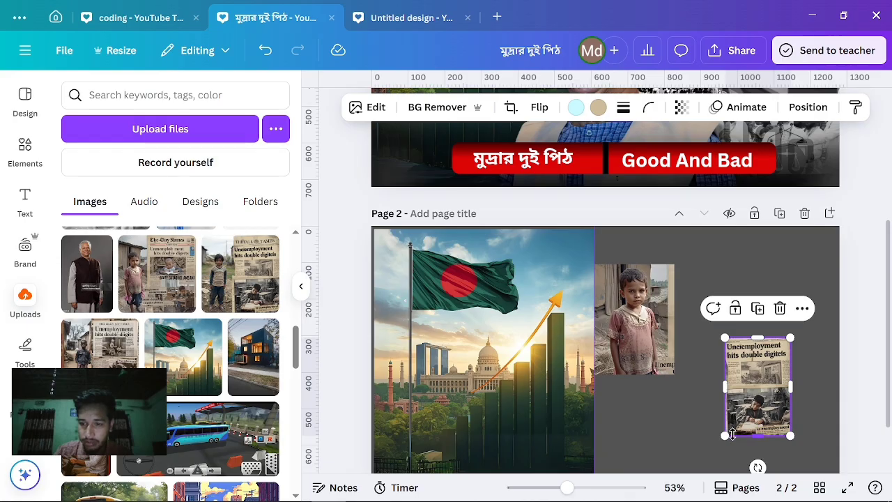
{"action": "left_click_drag", "start_coordinate": [726, 436], "coordinate": [676, 496]}
{"action": "left_click_drag", "start_coordinate": [749, 428], "coordinate": [796, 395]}
{"action": "scroll", "coordinate": [800, 392], "scroll_direction": "up", "scroll_amount": 3}
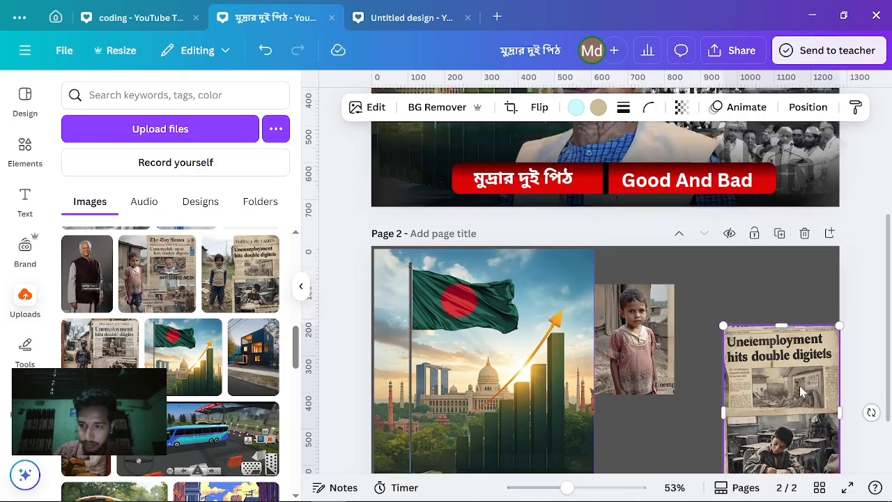
{"action": "scroll", "coordinate": [800, 392], "scroll_direction": "down", "scroll_amount": 1}
{"action": "scroll", "coordinate": [798, 394], "scroll_direction": "up", "scroll_amount": 1}
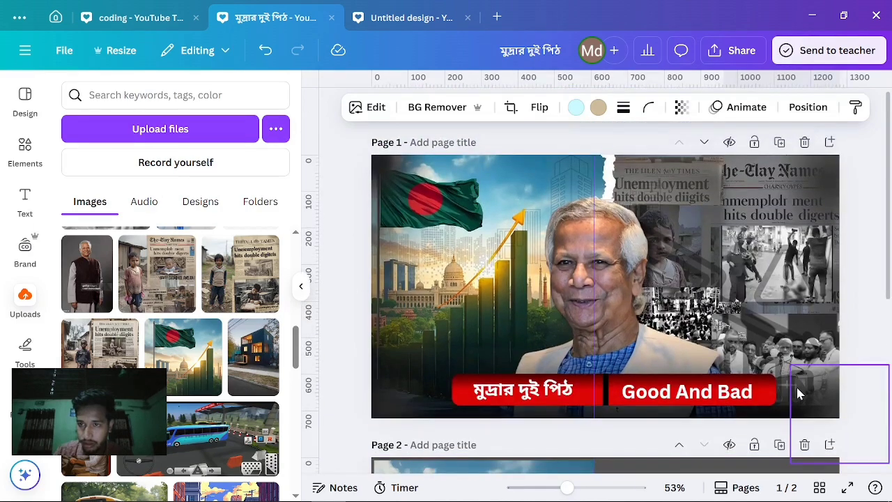
{"action": "scroll", "coordinate": [798, 396], "scroll_direction": "down", "scroll_amount": 4}
{"action": "left_click", "coordinate": [863, 304]}
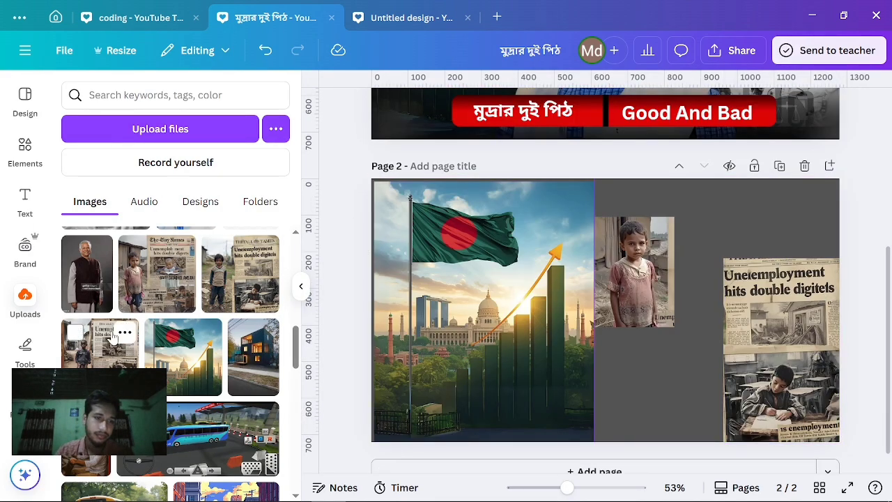
- Add the uploaded "Unemployment hits double diigits" image and resize and crop it to cover page 2's upper right corner
{"action": "left_click", "coordinate": [114, 337]}
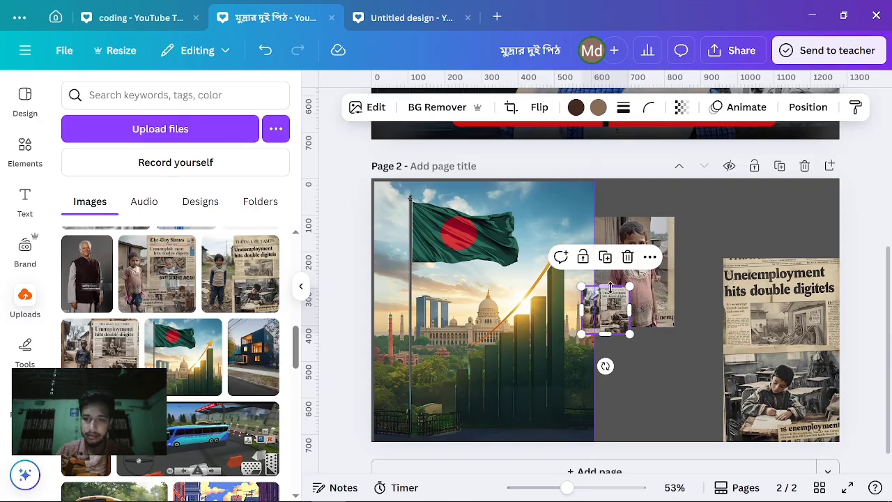
{"action": "left_click_drag", "start_coordinate": [609, 279], "coordinate": [641, 168]}
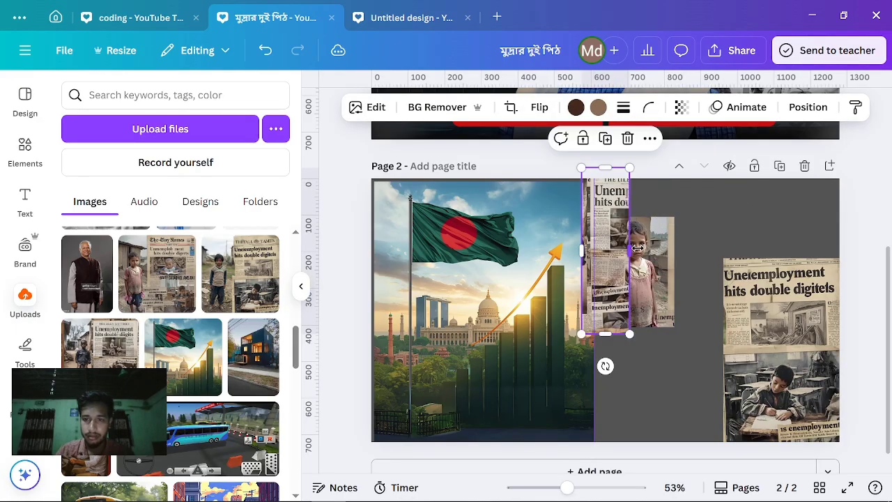
{"action": "left_click_drag", "start_coordinate": [632, 251], "coordinate": [731, 253]}
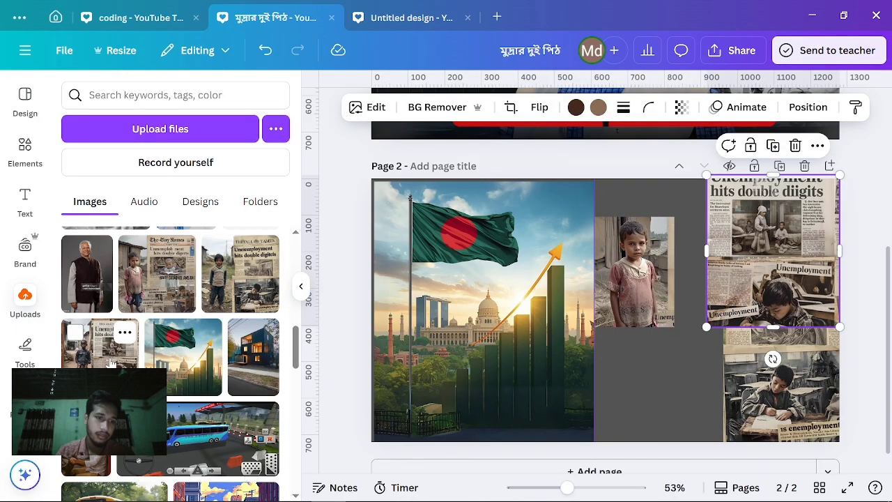
- Add the "Unemployment hits double diigits" image to page 2 again and enlarge it to cover the area right of the guide
{"action": "left_click", "coordinate": [112, 362]}
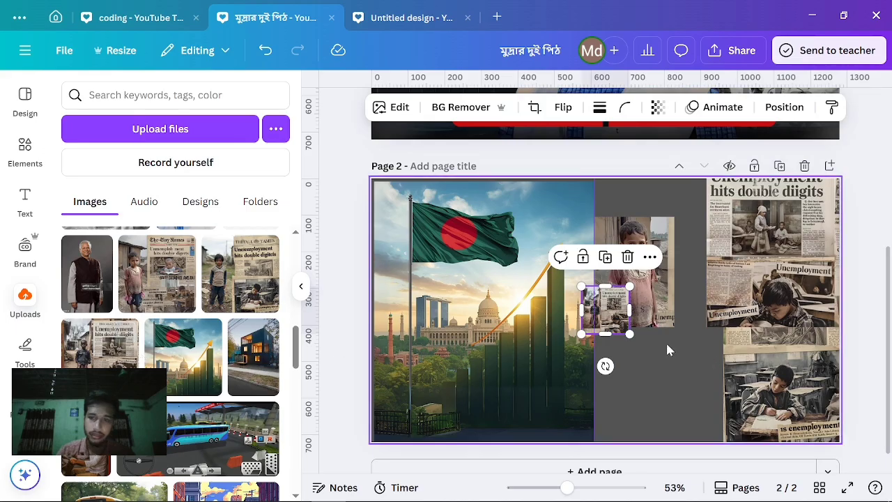
{"action": "scroll", "coordinate": [607, 334], "scroll_direction": "up", "scroll_amount": 5}
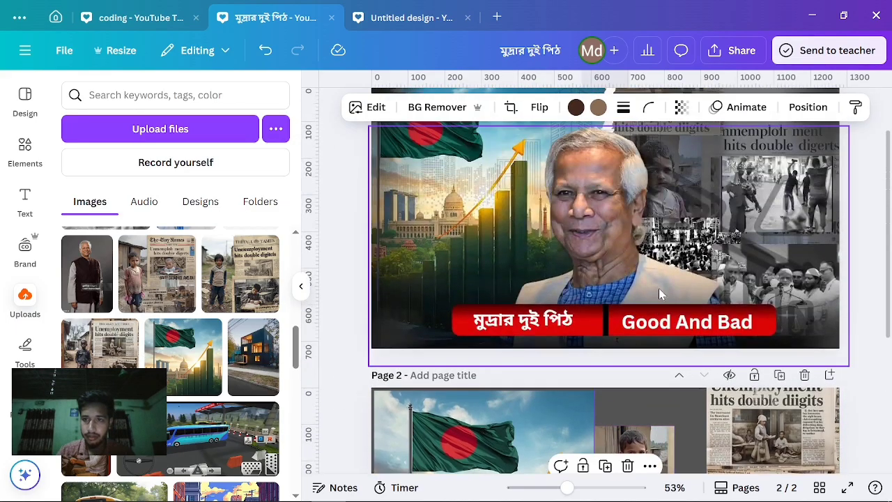
{"action": "scroll", "coordinate": [586, 338], "scroll_direction": "down", "scroll_amount": 5}
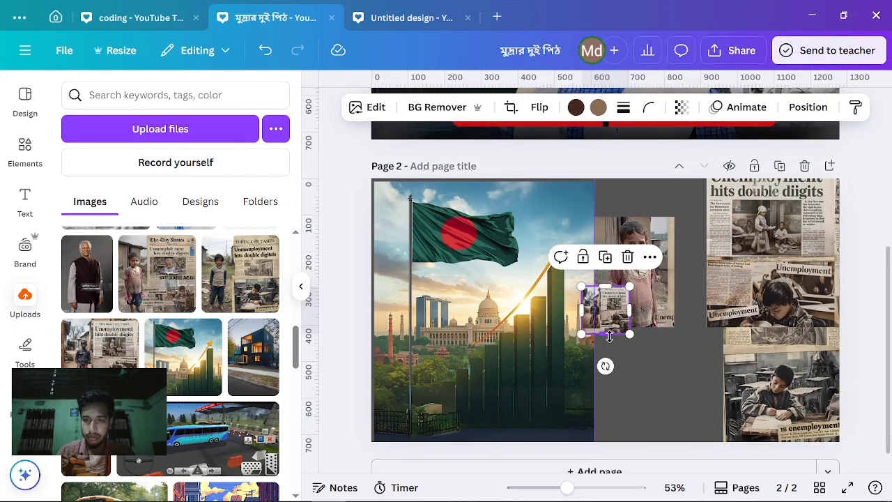
{"action": "left_click_drag", "start_coordinate": [609, 336], "coordinate": [675, 480]}
{"action": "left_click_drag", "start_coordinate": [630, 378], "coordinate": [781, 377]}
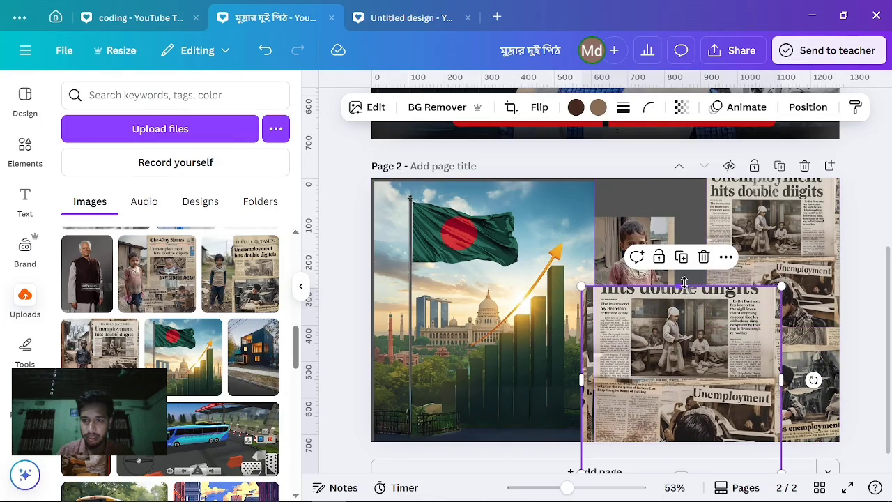
{"action": "left_click_drag", "start_coordinate": [684, 283], "coordinate": [722, 162]}
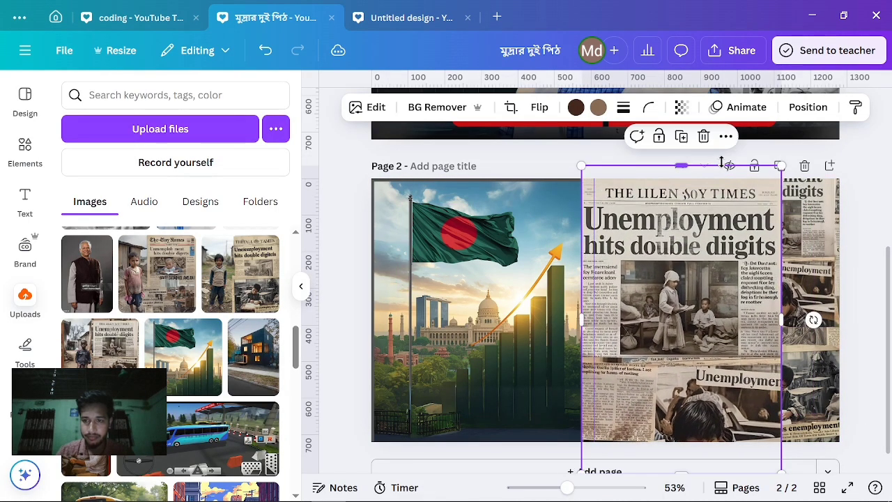
- Move the enlarged "Unemployment hits double diigits" image down the layer order to directly above the flag image
{"action": "right_click", "coordinate": [724, 171]}
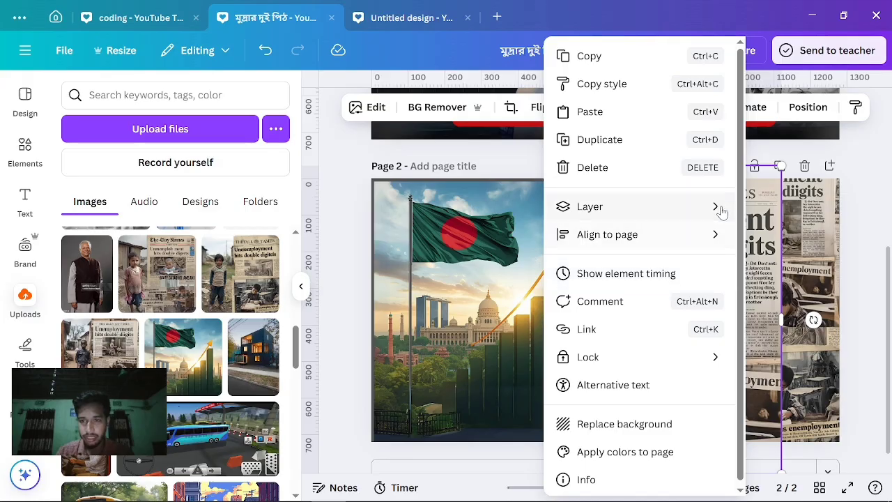
{"action": "mouse_move", "coordinate": [722, 209]}
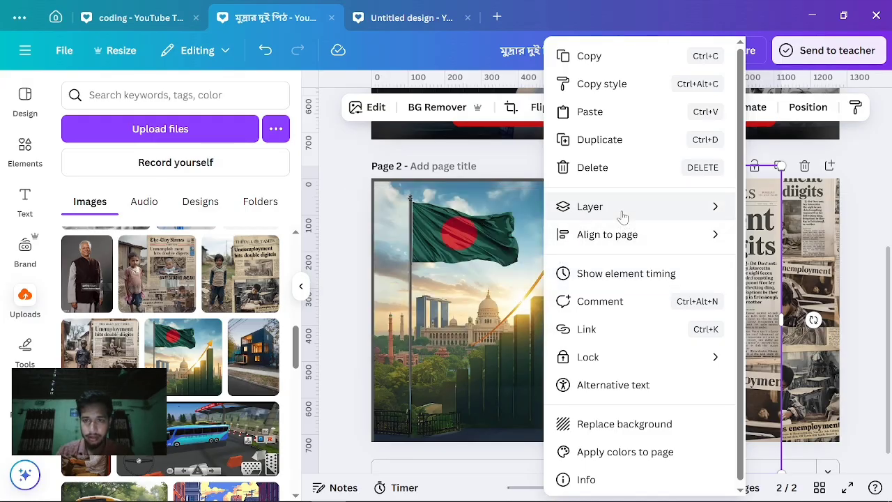
{"action": "left_click", "coordinate": [456, 327]}
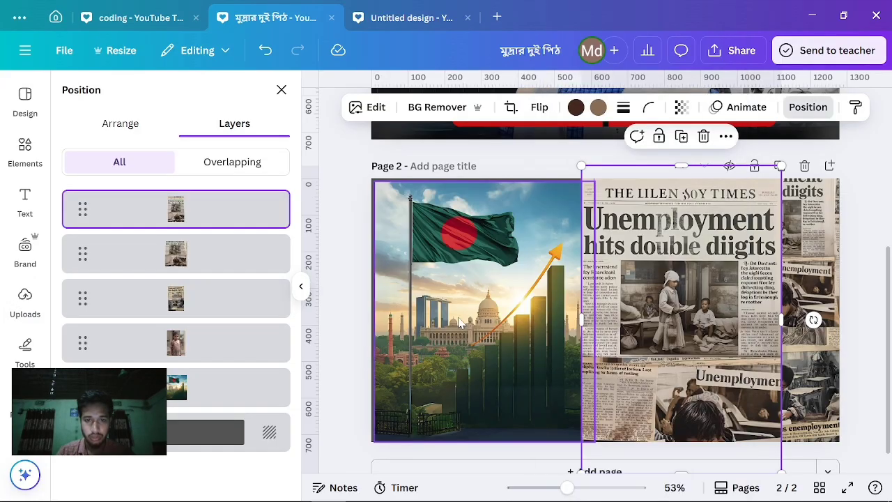
{"action": "left_click_drag", "start_coordinate": [247, 213], "coordinate": [245, 369]}
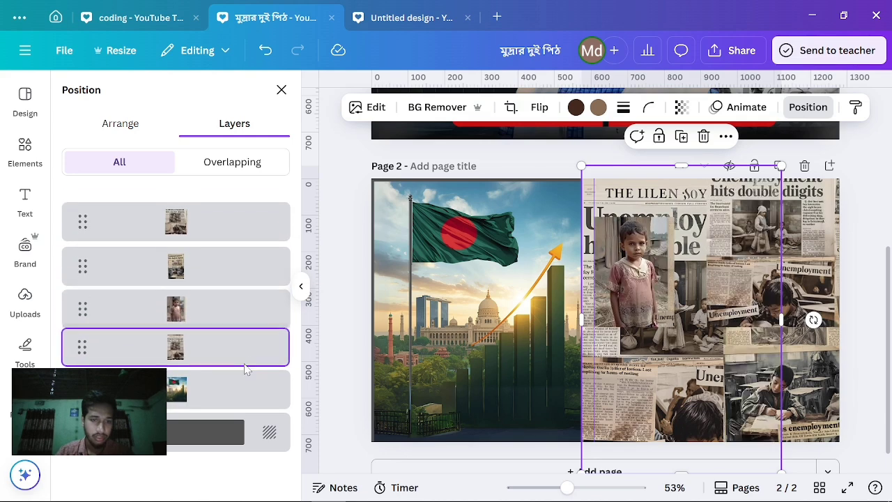
- Enlarge the photo of the standing child and shift it to the left edge of the newspaper collage
{"action": "left_click", "coordinate": [654, 314]}
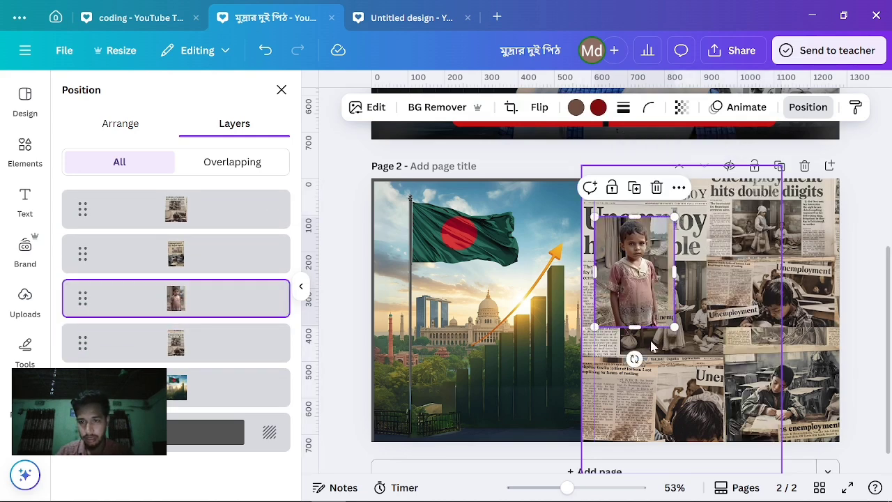
{"action": "left_click_drag", "start_coordinate": [671, 327], "coordinate": [690, 350]}
{"action": "left_click_drag", "start_coordinate": [647, 308], "coordinate": [638, 307]}
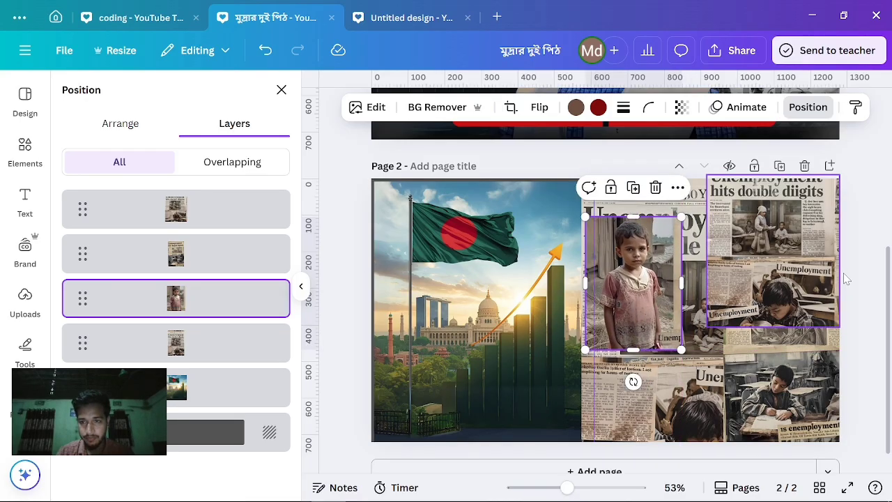
{"action": "scroll", "coordinate": [822, 271], "scroll_direction": "up", "scroll_amount": 3}
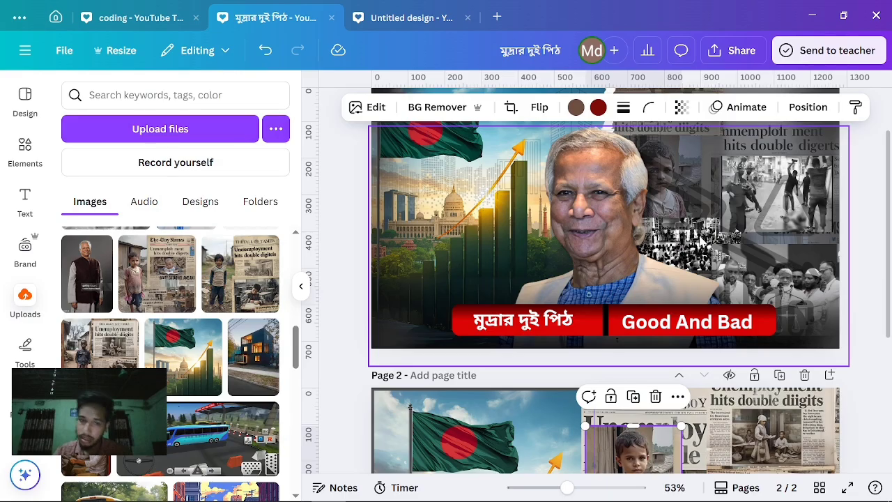
{"action": "scroll", "coordinate": [147, 346], "scroll_direction": "up", "scroll_amount": 3}
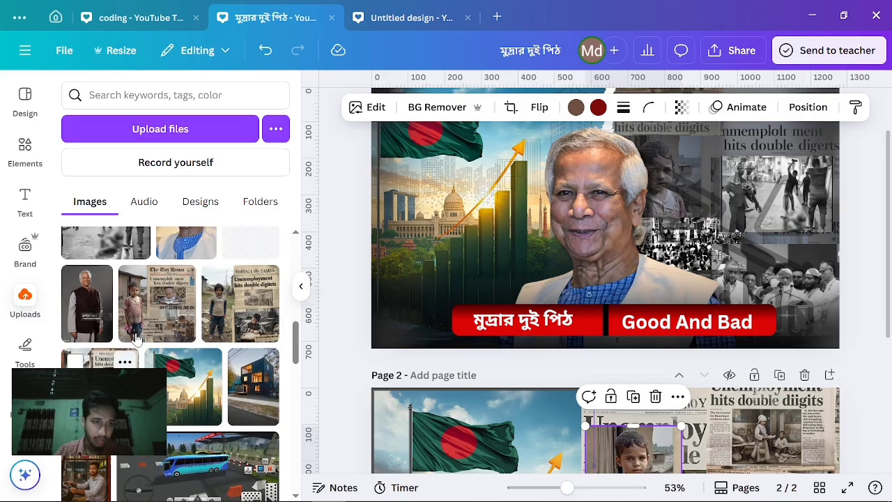
{"action": "scroll", "coordinate": [148, 346], "scroll_direction": "up", "scroll_amount": 3}
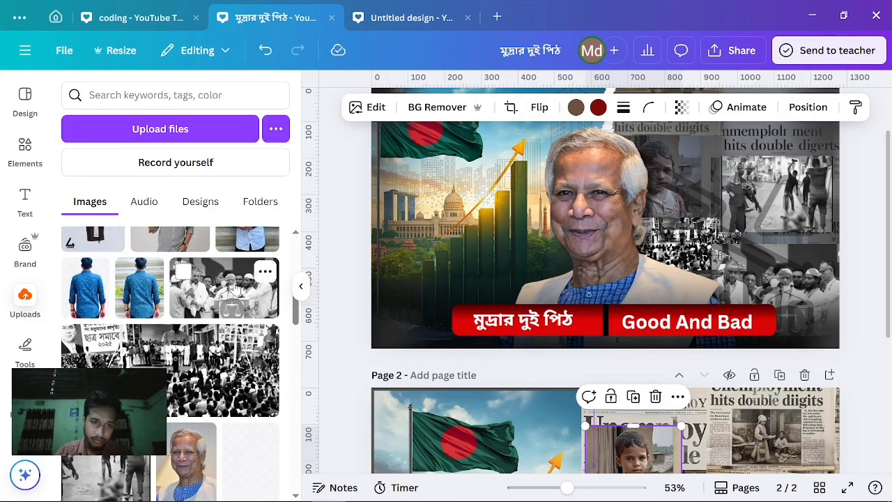
{"action": "scroll", "coordinate": [615, 373], "scroll_direction": "down", "scroll_amount": 3}
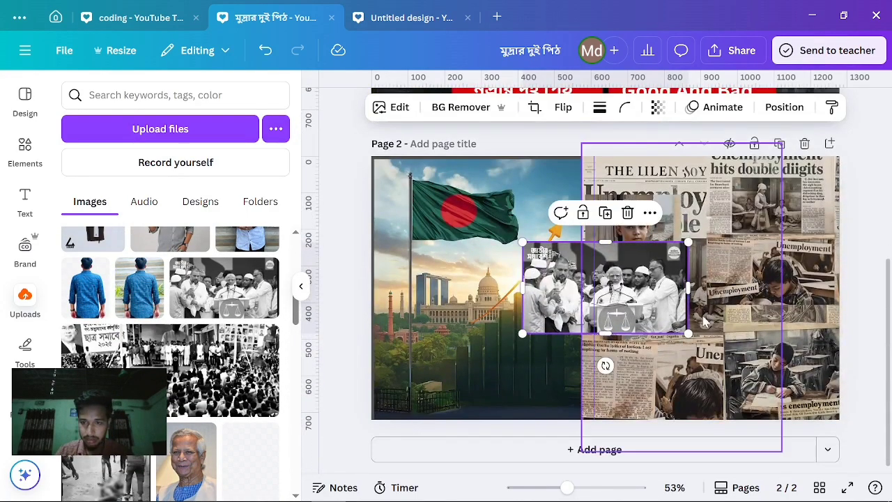
{"action": "left_click_drag", "start_coordinate": [686, 335], "coordinate": [669, 323]}
{"action": "left_click_drag", "start_coordinate": [598, 322], "coordinate": [774, 390]}
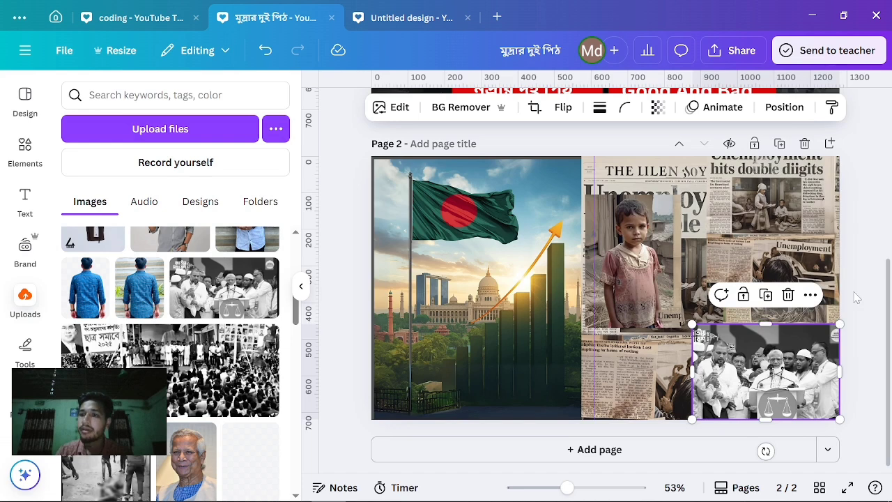
{"action": "left_click", "coordinate": [787, 295]}
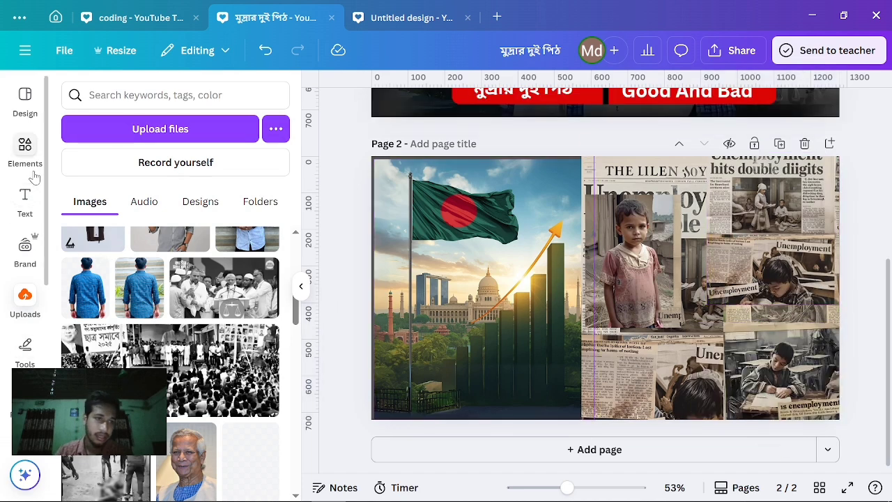
- Add a dark square shape to page 2 and stretch it to cover the whole newspaper collage
{"action": "left_click", "coordinate": [25, 348]}
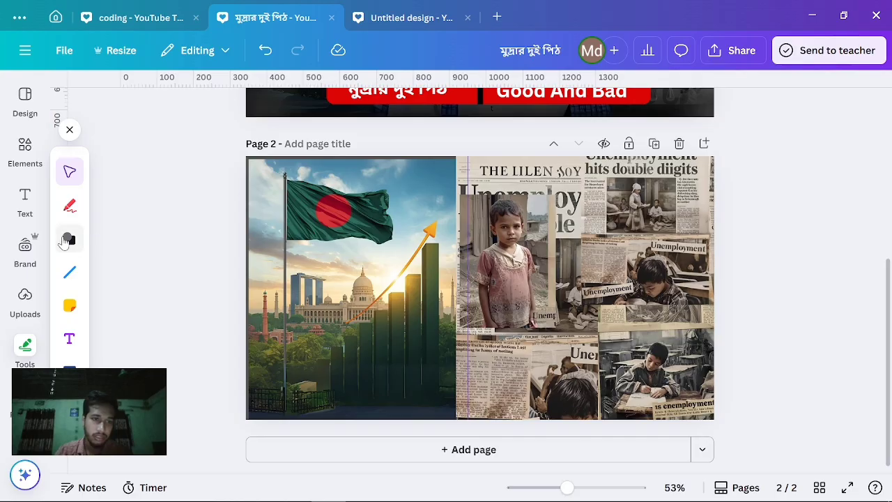
{"action": "left_click", "coordinate": [64, 240]}
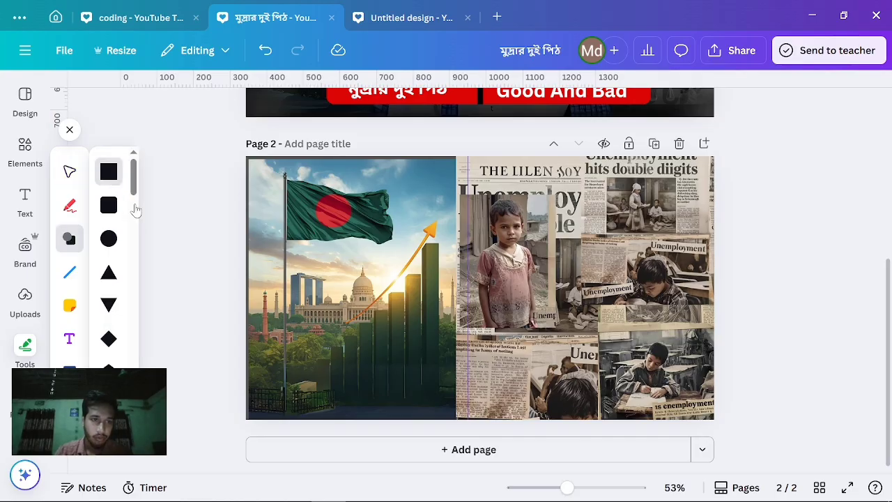
{"action": "left_click", "coordinate": [108, 205]}
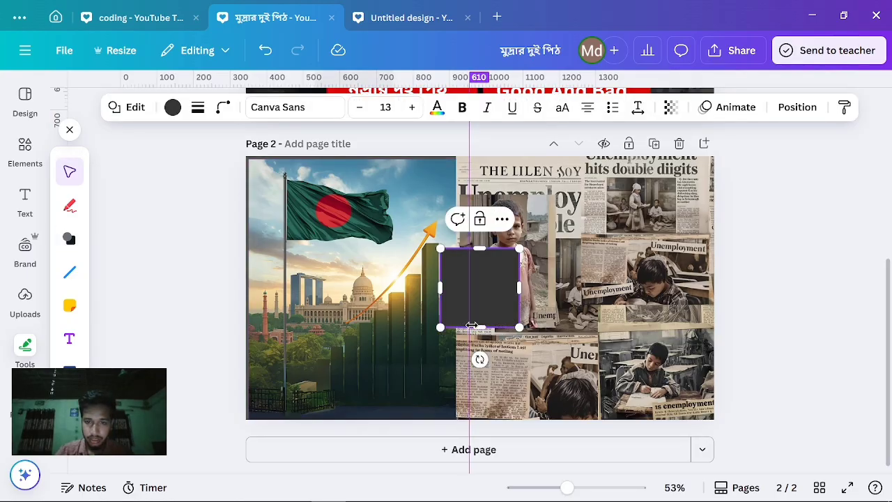
{"action": "left_click_drag", "start_coordinate": [479, 325], "coordinate": [480, 430]}
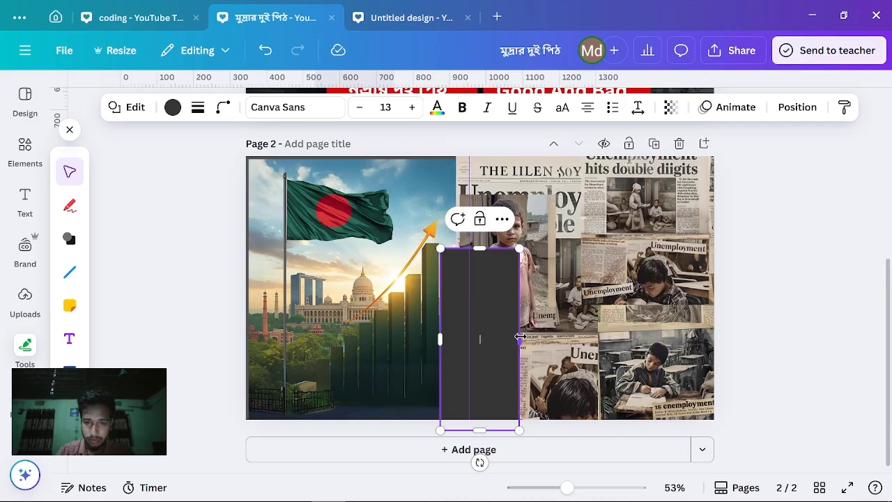
{"action": "left_click_drag", "start_coordinate": [520, 337], "coordinate": [710, 341]}
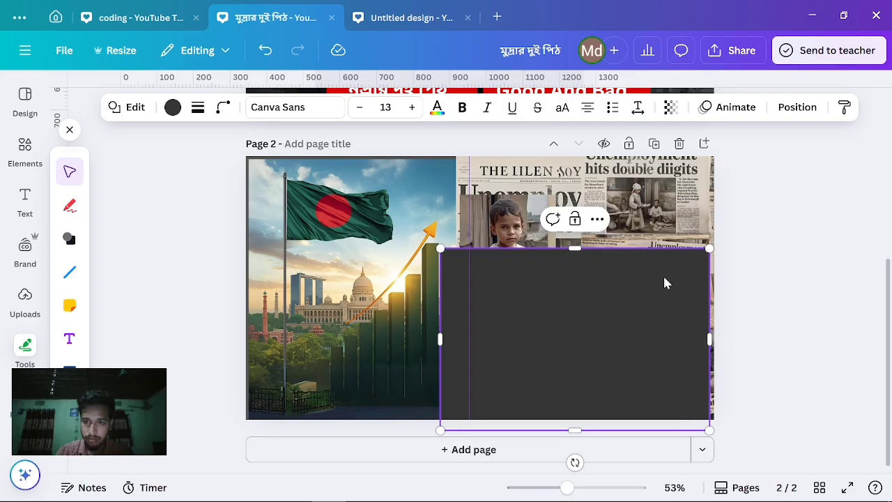
{"action": "left_click_drag", "start_coordinate": [576, 247], "coordinate": [576, 124]}
{"action": "left_click_drag", "start_coordinate": [753, 283], "coordinate": [750, 280]}
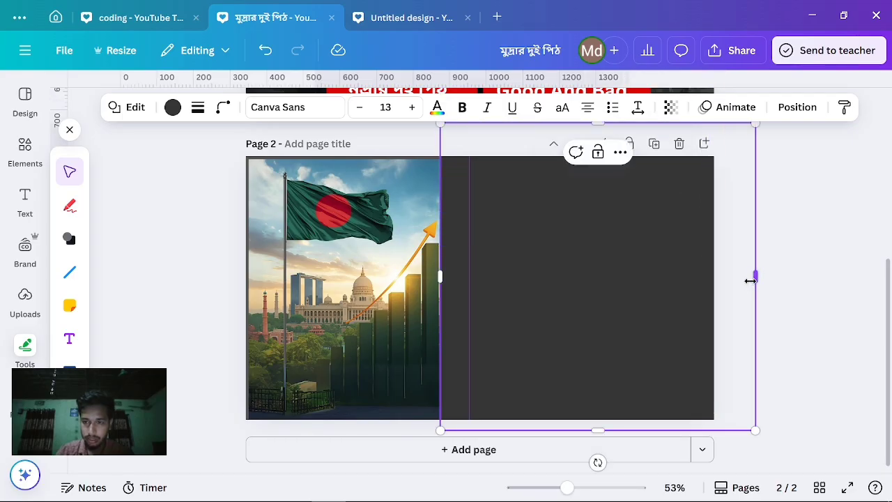
- Set the dark shape's transparency to 54 so the newspaper collage shows through
{"action": "left_click", "coordinate": [671, 108]}
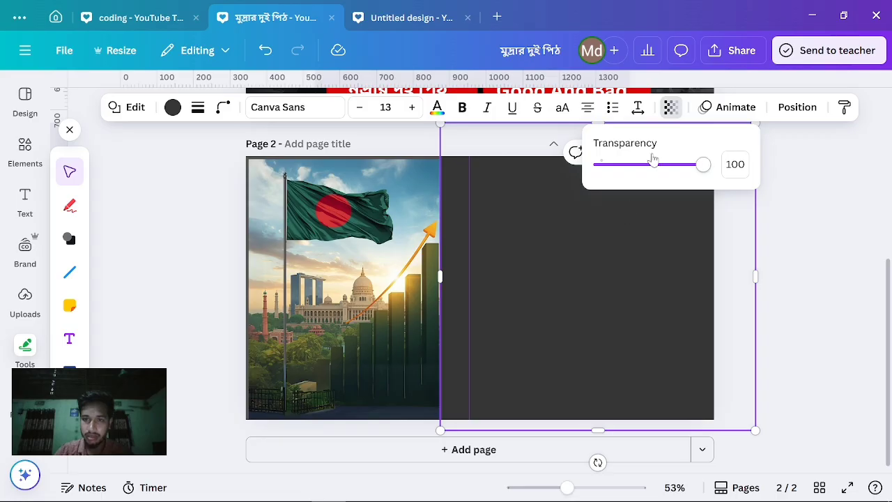
{"action": "mouse_move", "coordinate": [640, 169]}
{"action": "left_mouse_down"}
{"action": "mouse_move", "coordinate": [616, 170]}
{"action": "mouse_move", "coordinate": [657, 170]}
{"action": "left_mouse_up"}
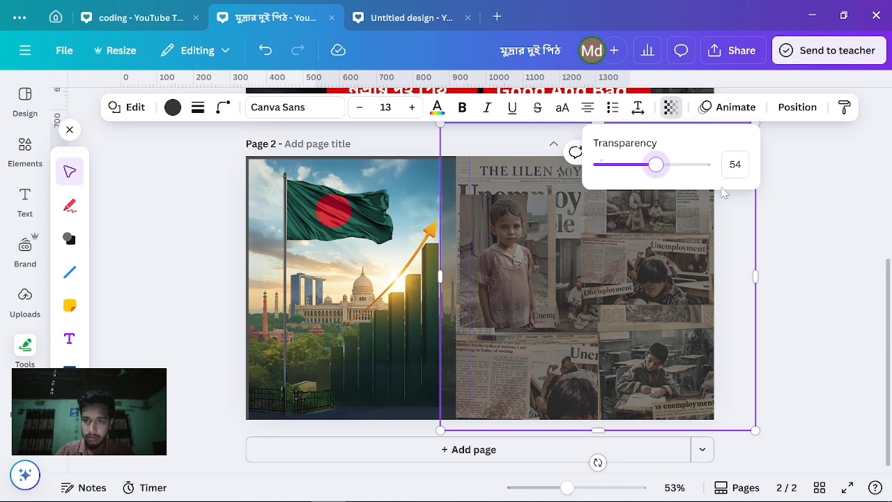
{"action": "left_click", "coordinate": [653, 326]}
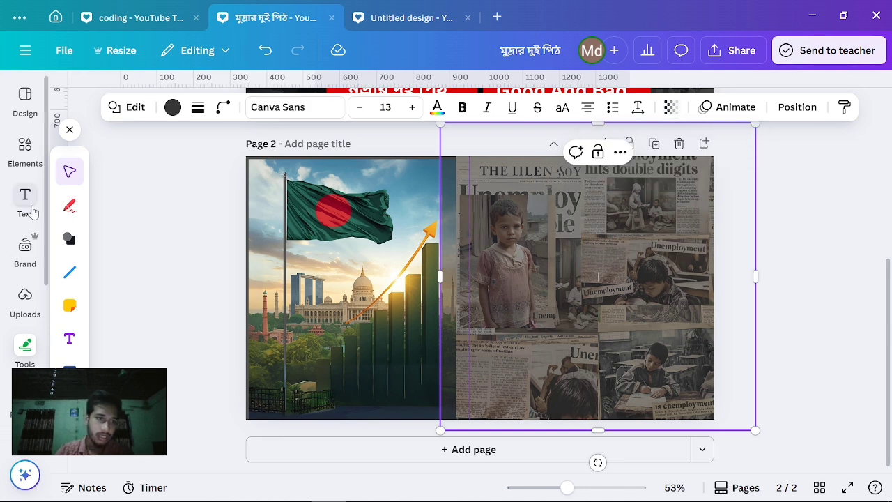
- Add the uploaded black-and-white podium photo, crop its left side, and place it in page 2's lower right corner
{"action": "left_click", "coordinate": [25, 298]}
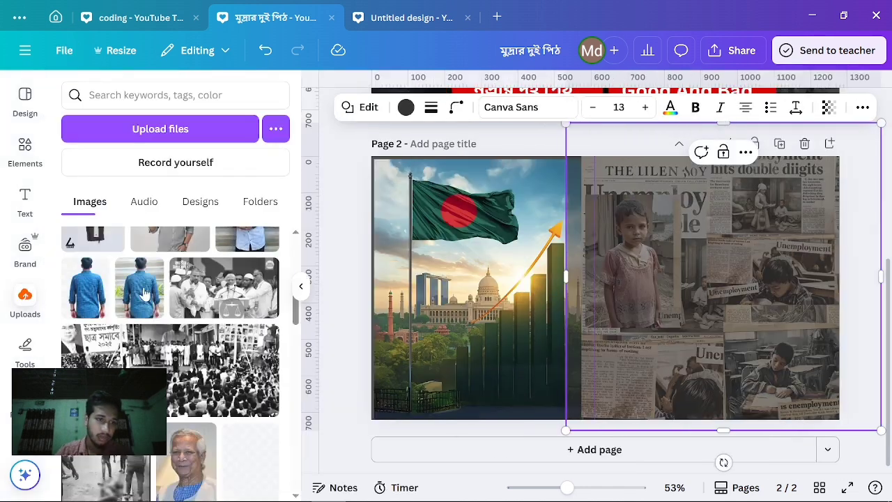
{"action": "left_click", "coordinate": [208, 315]}
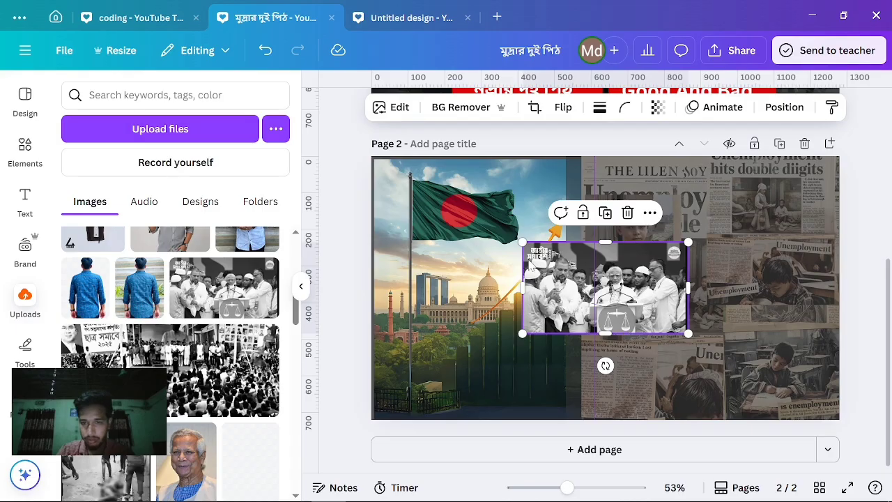
{"action": "left_click_drag", "start_coordinate": [523, 282], "coordinate": [572, 293]}
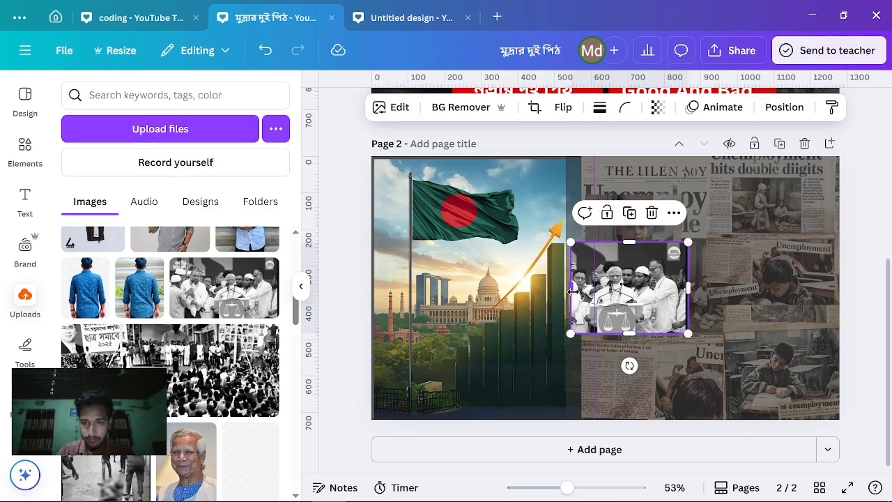
{"action": "left_click_drag", "start_coordinate": [648, 300], "coordinate": [800, 384]}
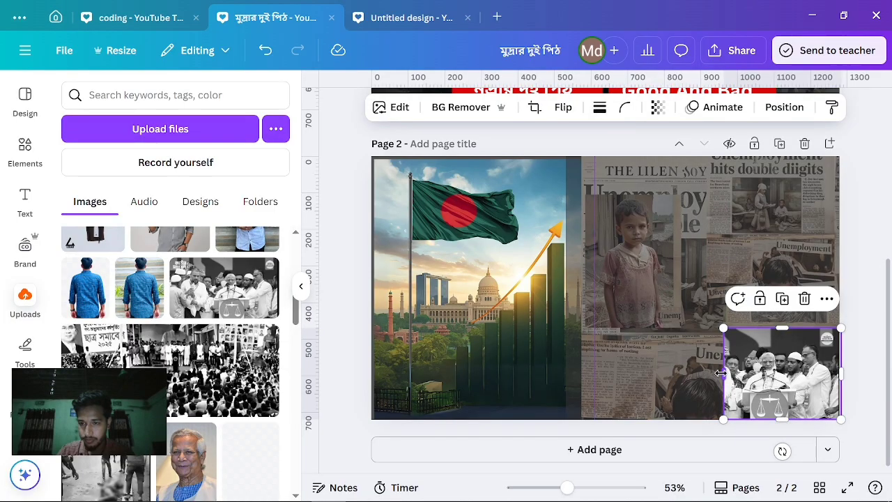
{"action": "left_click_drag", "start_coordinate": [720, 373], "coordinate": [698, 375]}
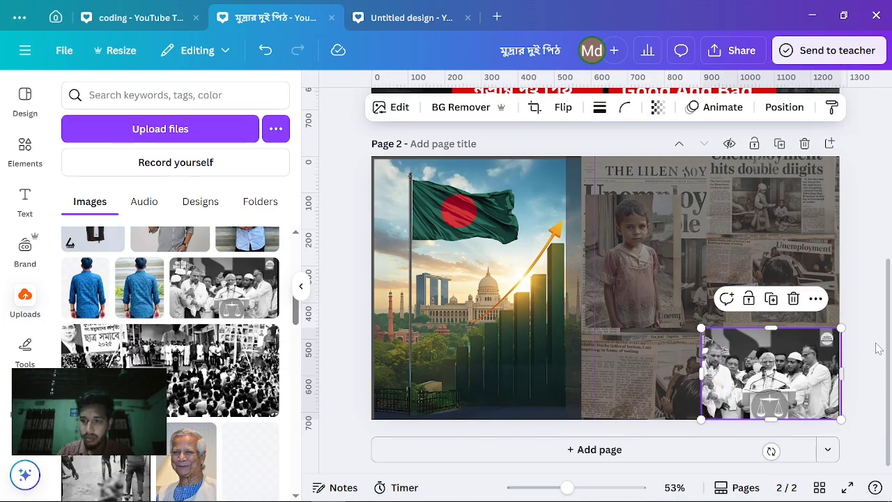
{"action": "left_click", "coordinate": [881, 341]}
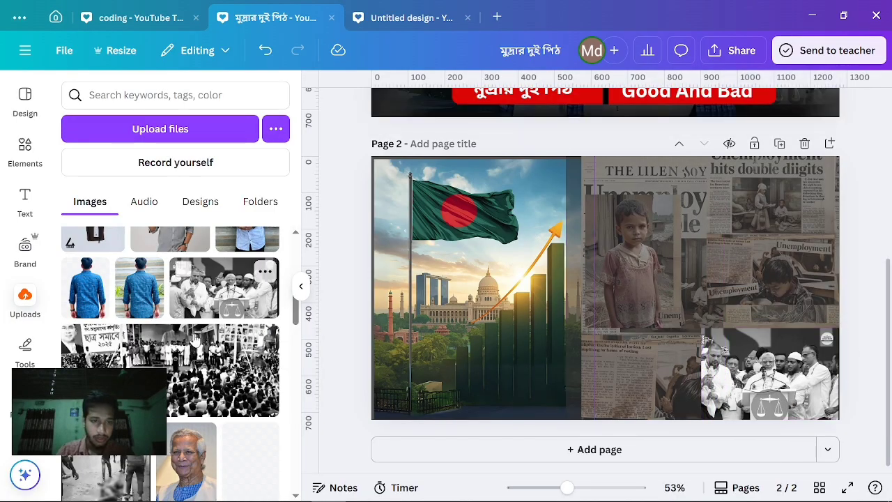
- Add the uploaded black-and-white street violence photo, shrink it, and place it directly above the podium photo
{"action": "scroll", "coordinate": [177, 373], "scroll_direction": "up", "scroll_amount": 5}
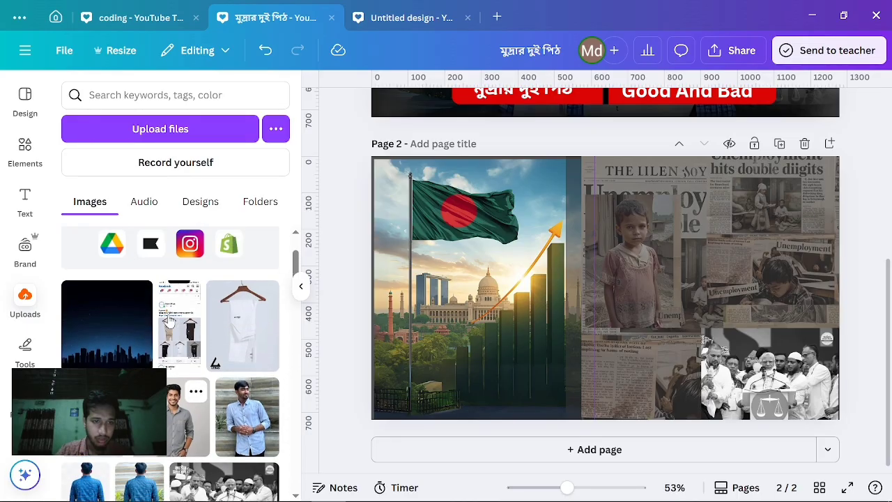
{"action": "scroll", "coordinate": [171, 329], "scroll_direction": "down", "scroll_amount": 2}
{"action": "scroll", "coordinate": [170, 329], "scroll_direction": "down", "scroll_amount": 3}
{"action": "left_click", "coordinate": [132, 361]}
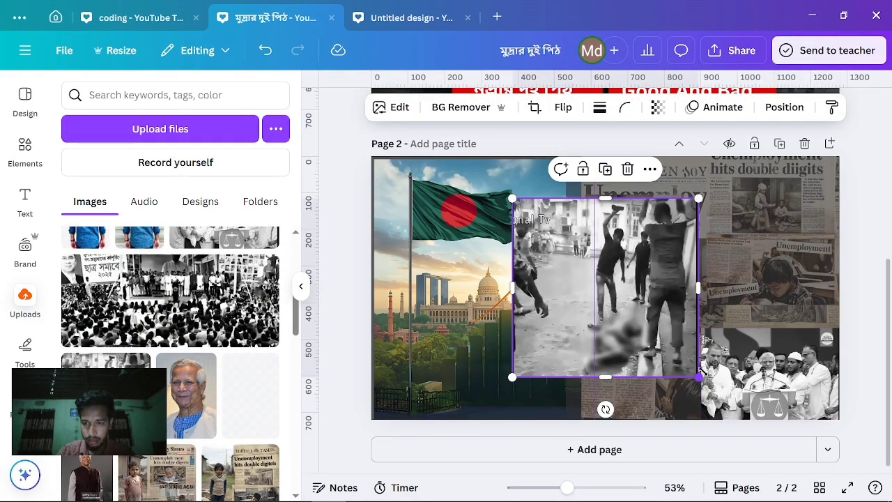
{"action": "left_click_drag", "start_coordinate": [696, 377], "coordinate": [660, 338]}
{"action": "left_click_drag", "start_coordinate": [616, 281], "coordinate": [786, 268]}
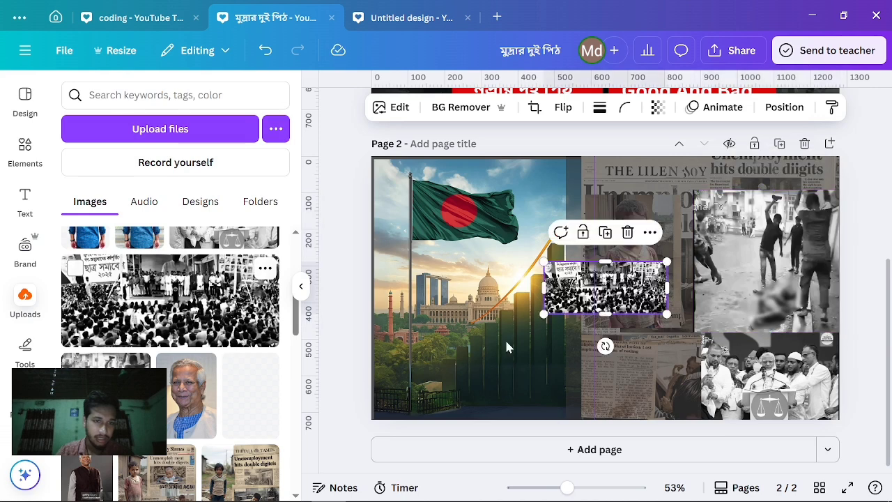
- Add the uploaded black-and-white crowd photo, resize it, and place it beside the podium photo along page 2's bottom edge
{"action": "left_click", "coordinate": [196, 290]}
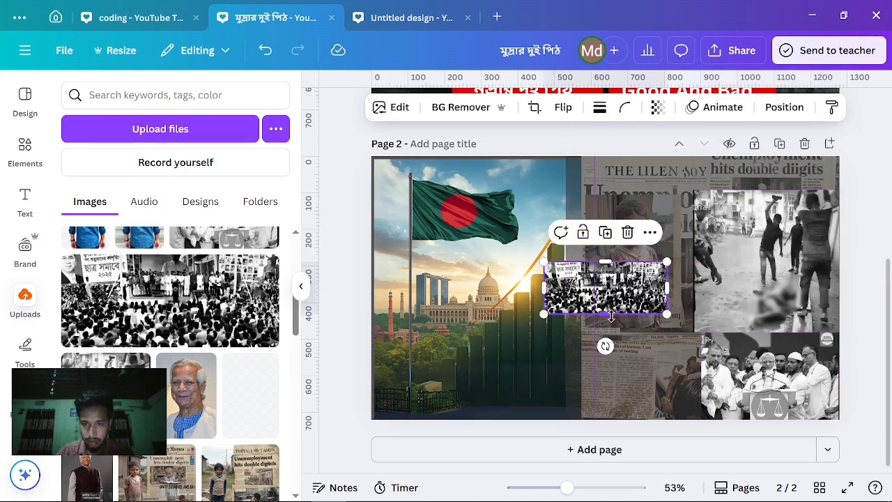
{"action": "left_click_drag", "start_coordinate": [611, 316], "coordinate": [666, 394]}
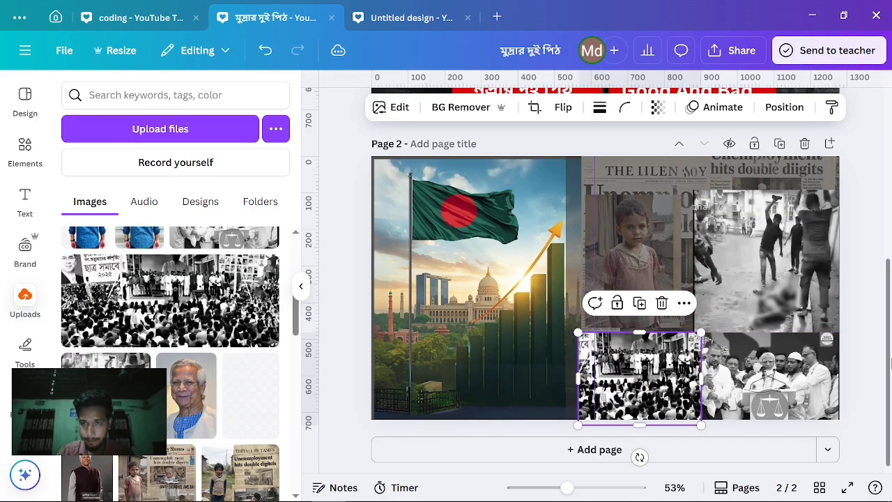
{"action": "left_click", "coordinate": [878, 365]}
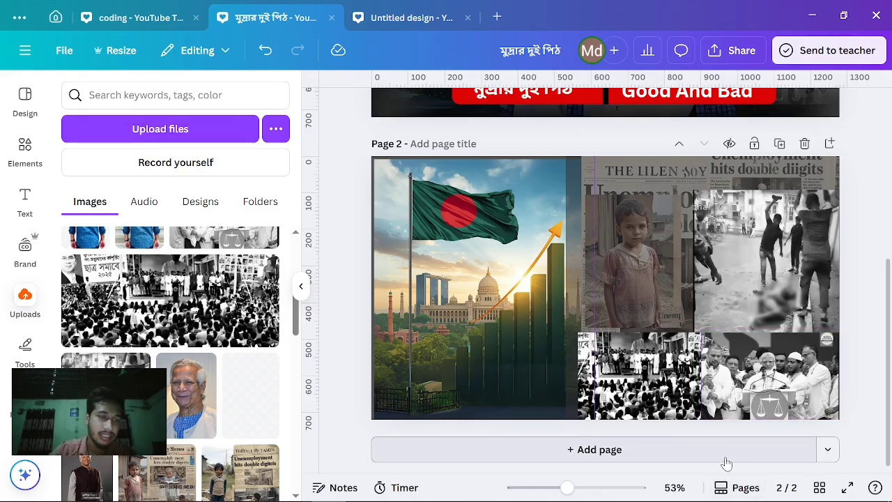
- Search the elements for "black shadow" and add the black gradient shadow photo to page 2
{"action": "left_click", "coordinate": [25, 152]}
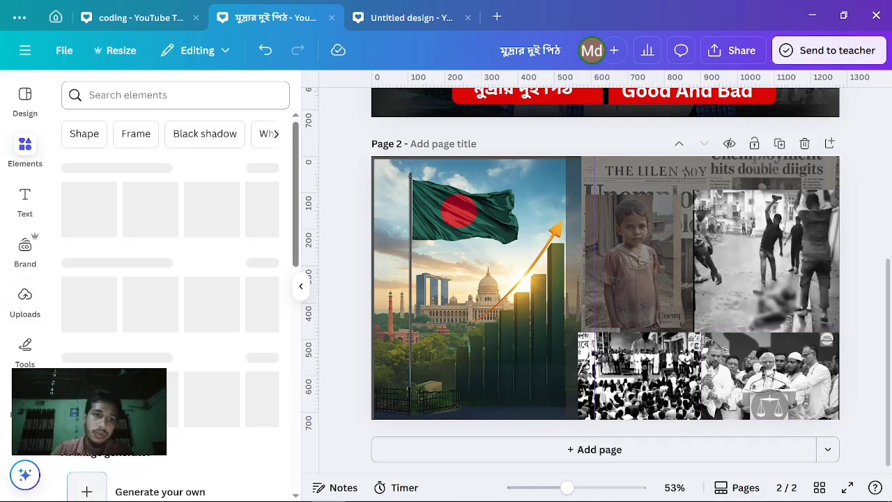
{"action": "left_click", "coordinate": [174, 95]}
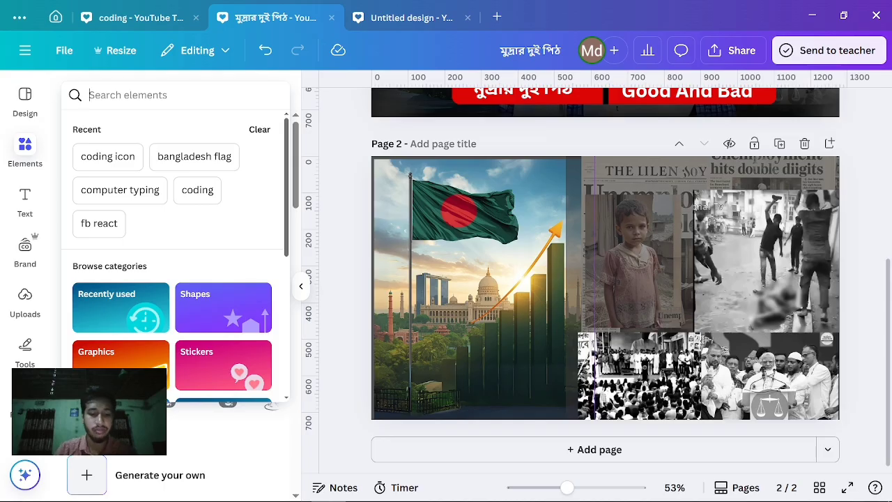
{"action": "type", "text": "black"}
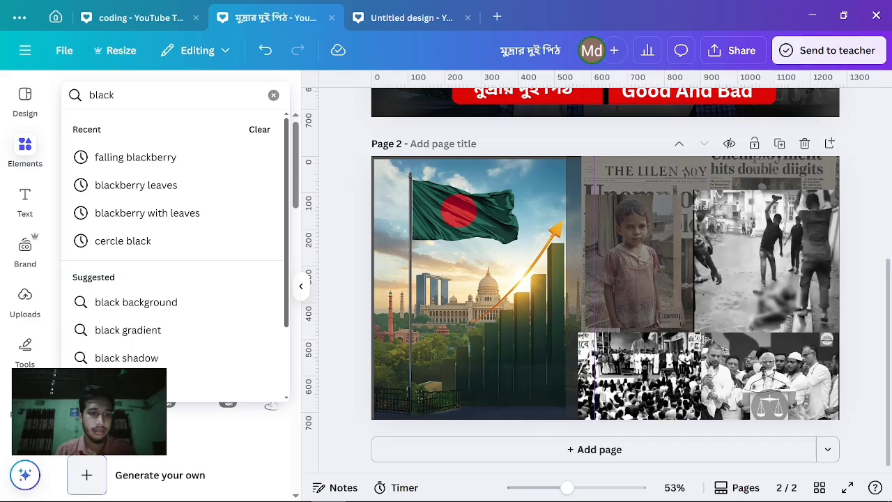
{"action": "left_click", "coordinate": [177, 360]}
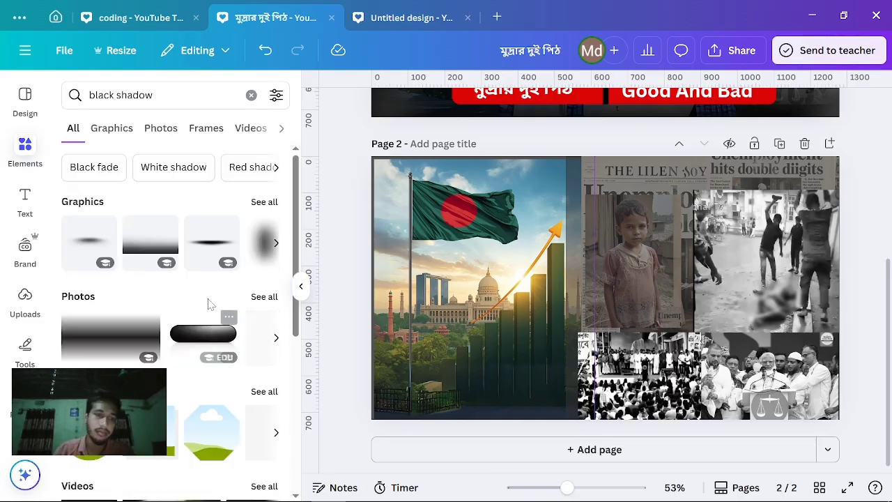
{"action": "left_click", "coordinate": [138, 333]}
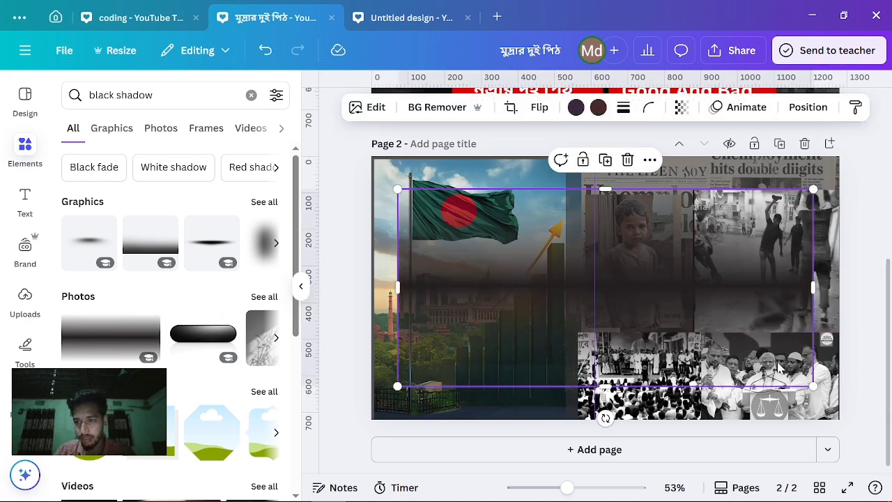
- Shrink the black shadow, rotate it upright, and place it over the seam between the crowd and podium photos
{"action": "left_click_drag", "start_coordinate": [808, 385], "coordinate": [626, 298]}
{"action": "left_click_drag", "start_coordinate": [511, 329], "coordinate": [356, 251]}
{"action": "left_click_drag", "start_coordinate": [458, 359], "coordinate": [692, 419]}
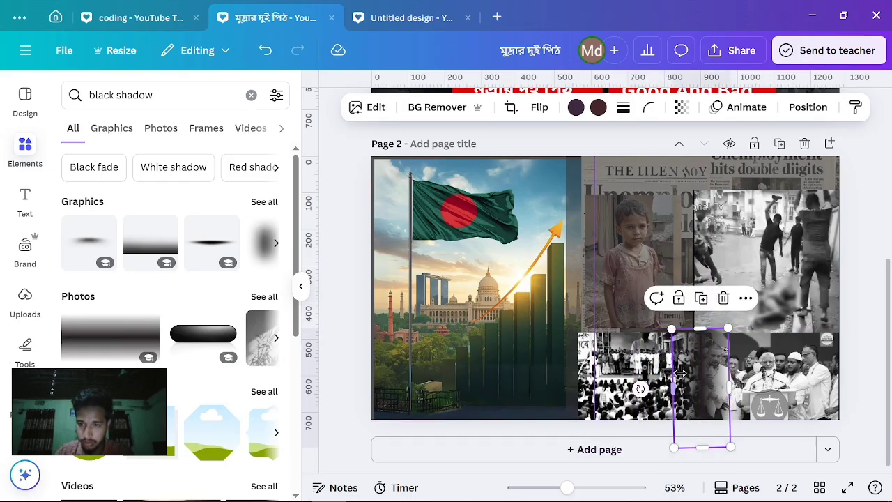
- Duplicate the upright shadow, place the copy over the seam between the child and street violence photos, and lengthen it to cover the seam
{"action": "left_click", "coordinate": [701, 298]}
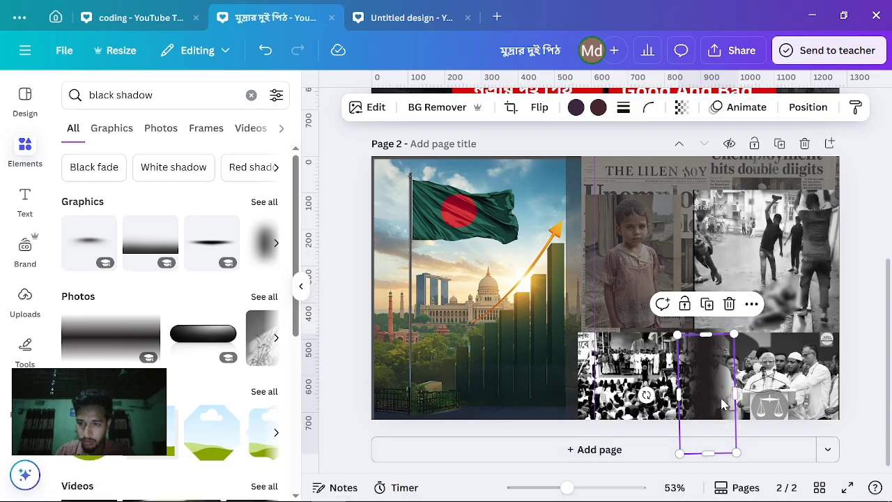
{"action": "left_click_drag", "start_coordinate": [715, 416], "coordinate": [694, 260]}
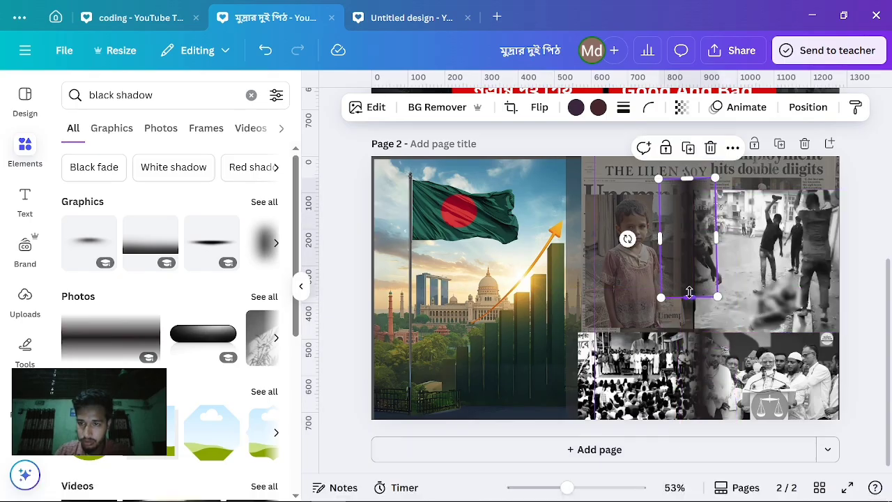
{"action": "left_click_drag", "start_coordinate": [692, 297], "coordinate": [694, 331]}
{"action": "left_click_drag", "start_coordinate": [695, 335], "coordinate": [695, 333]}
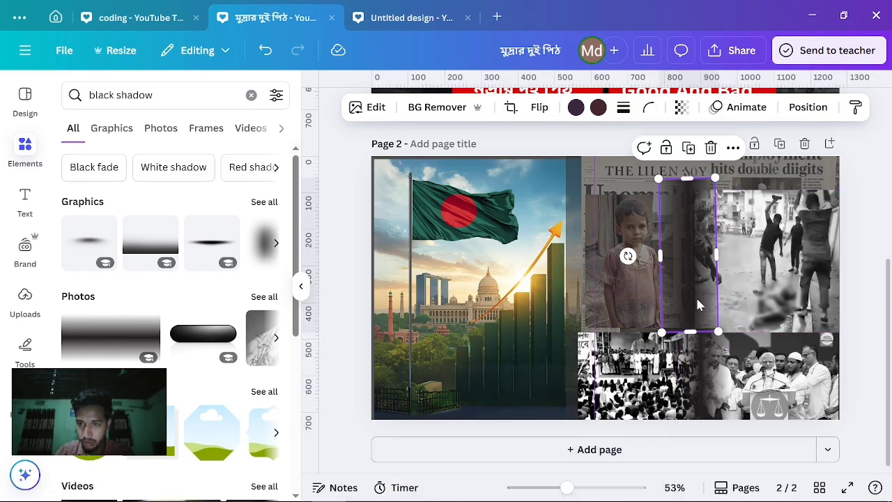
{"action": "left_click_drag", "start_coordinate": [698, 301], "coordinate": [701, 318]}
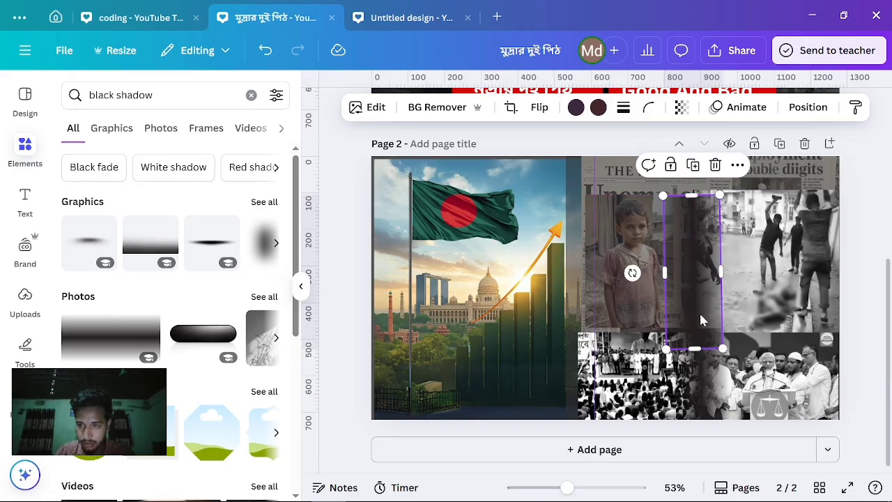
- Duplicate the longer shadow, turn it horizontal, and fit it as a thin band across the seam between the collage's upper and lower photos
{"action": "left_click", "coordinate": [693, 168]}
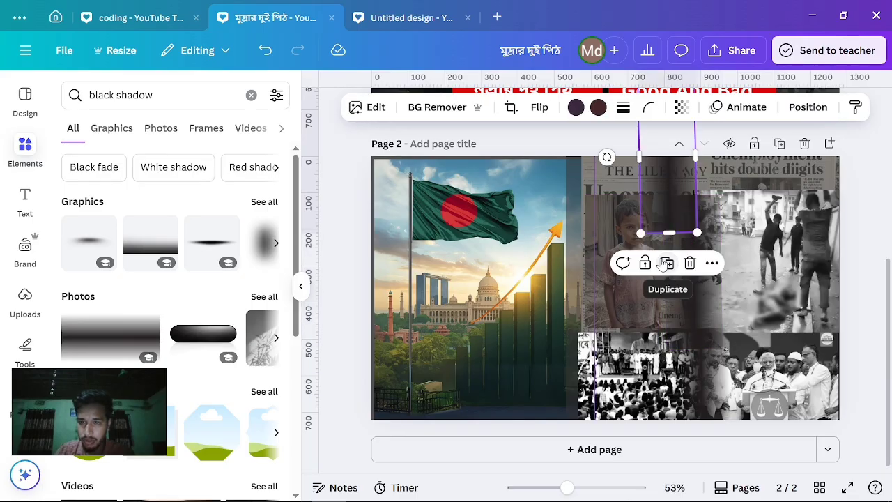
{"action": "left_click_drag", "start_coordinate": [665, 191], "coordinate": [667, 421]}
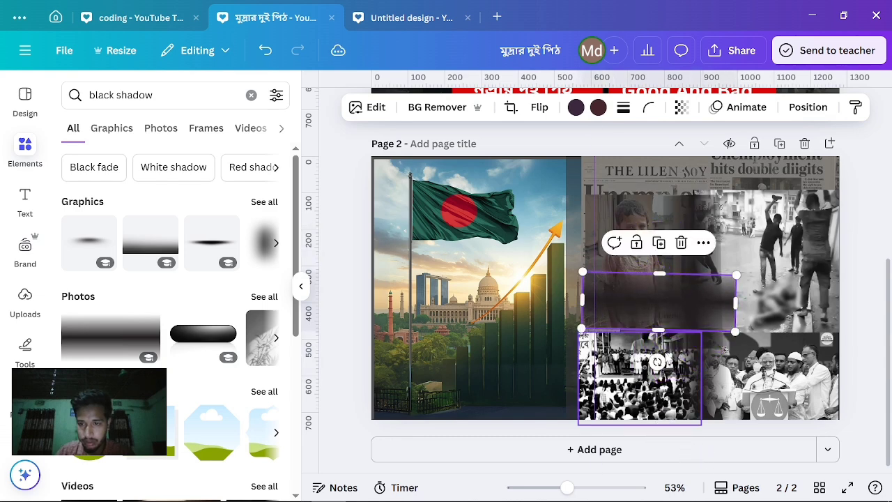
{"action": "left_click_drag", "start_coordinate": [649, 285], "coordinate": [649, 322]}
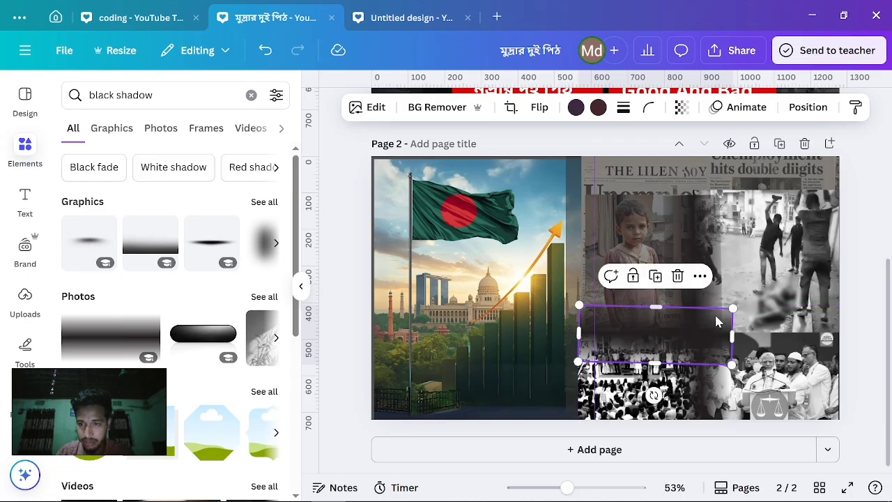
{"action": "left_click_drag", "start_coordinate": [733, 330], "coordinate": [841, 335]}
{"action": "left_click_drag", "start_coordinate": [710, 363], "coordinate": [709, 345]}
{"action": "left_click_drag", "start_coordinate": [710, 309], "coordinate": [709, 318]}
- Set the horizontal shadow's transparency to 54 and reduce the upper vertical shadow's transparency to roughly half
{"action": "left_click", "coordinate": [682, 110]}
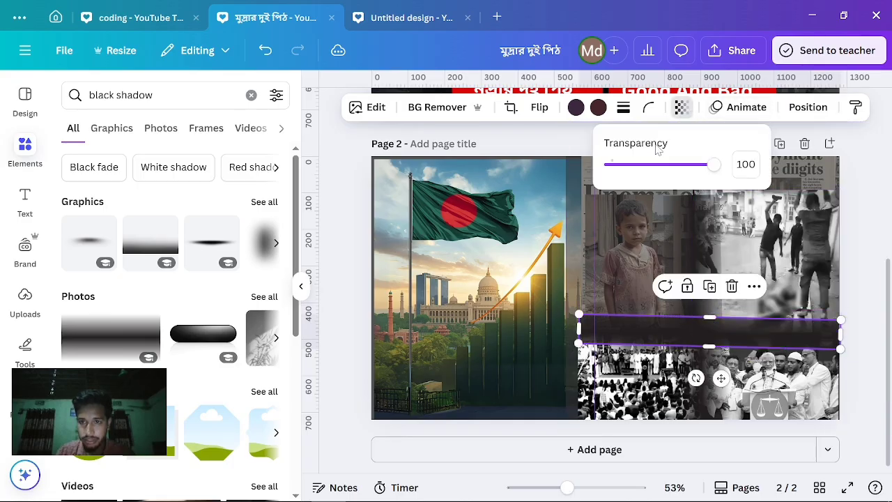
{"action": "left_click", "coordinate": [667, 167]}
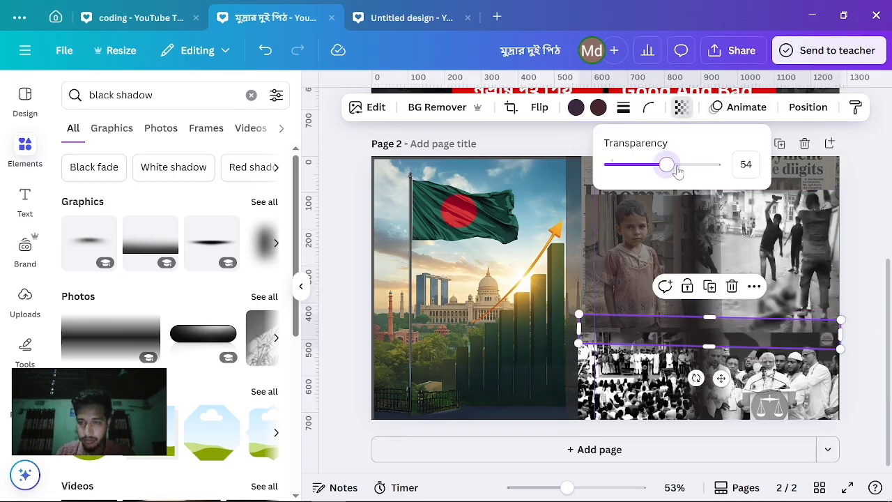
{"action": "left_click", "coordinate": [678, 172]}
{"action": "left_click", "coordinate": [707, 259]}
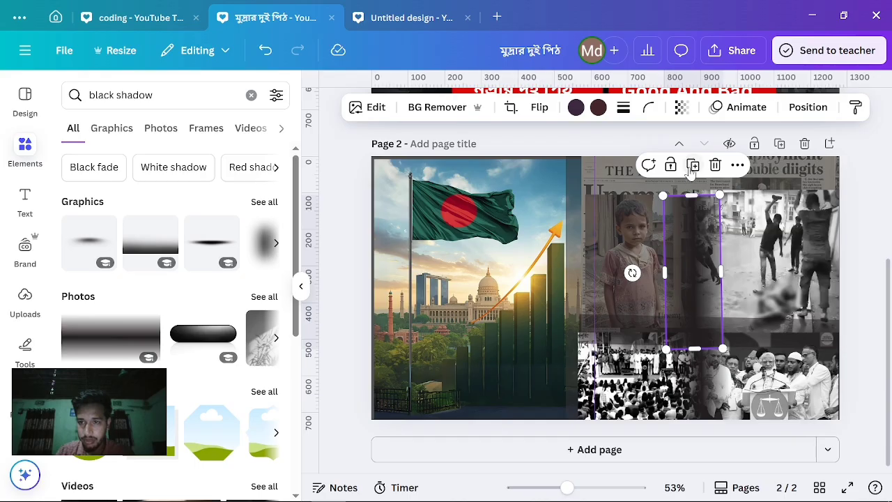
{"action": "left_click", "coordinate": [682, 109]}
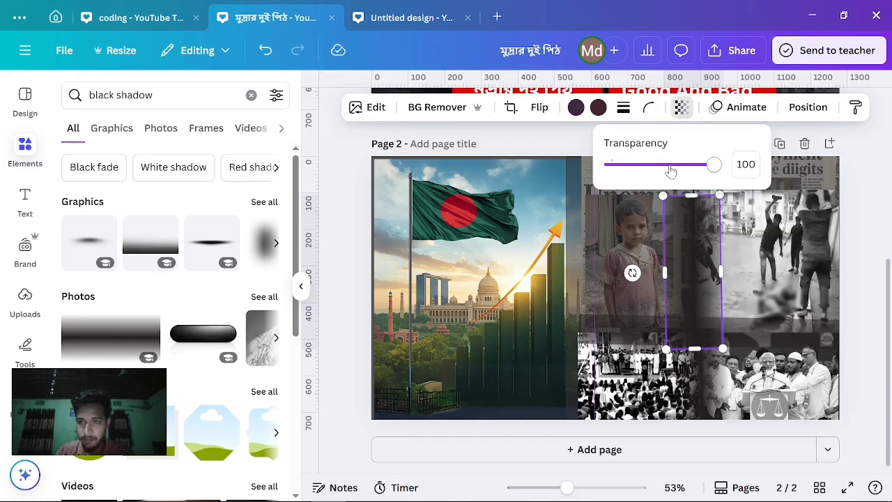
{"action": "left_click", "coordinate": [670, 168]}
- Set the transparency of the vertical shadow between the crowd and podium photos to 53
{"action": "left_click", "coordinate": [691, 376]}
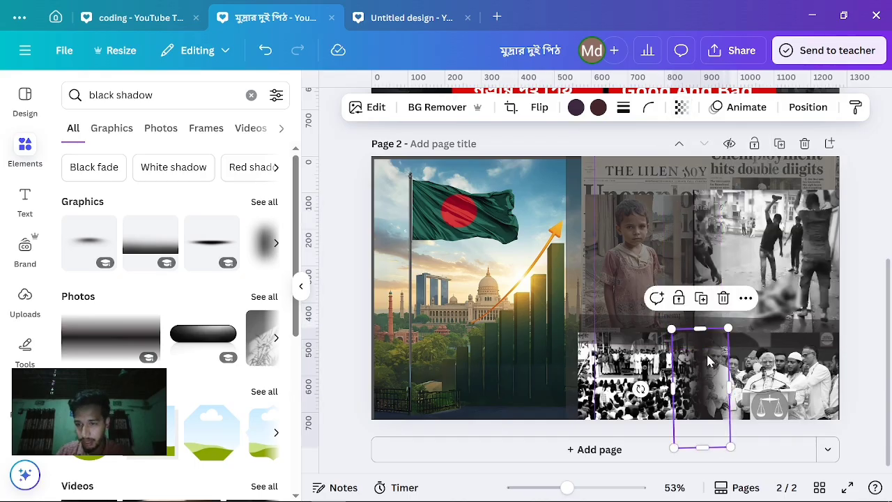
{"action": "left_click", "coordinate": [681, 108]}
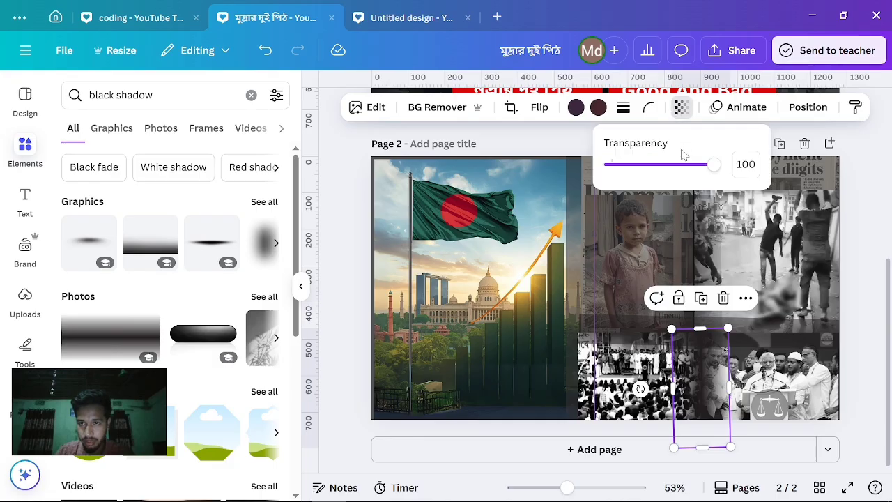
{"action": "left_click", "coordinate": [670, 167]}
{"action": "left_click_drag", "start_coordinate": [663, 171], "coordinate": [648, 171]}
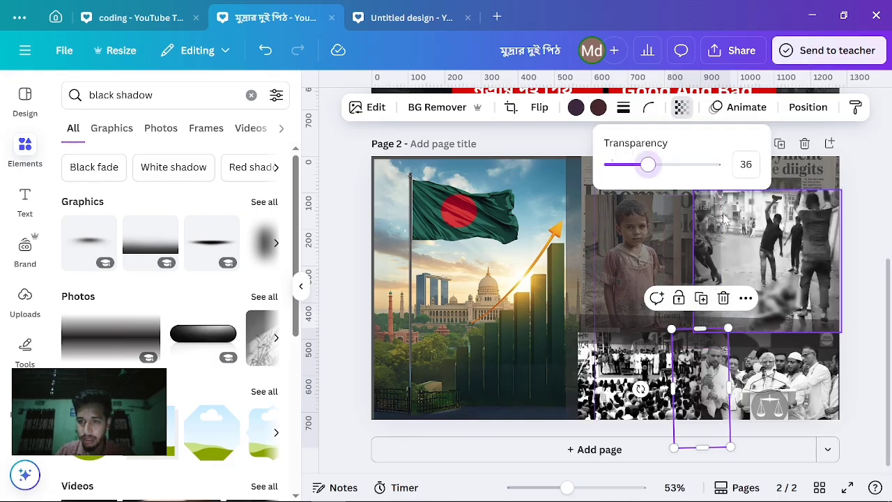
{"action": "left_click", "coordinate": [665, 172]}
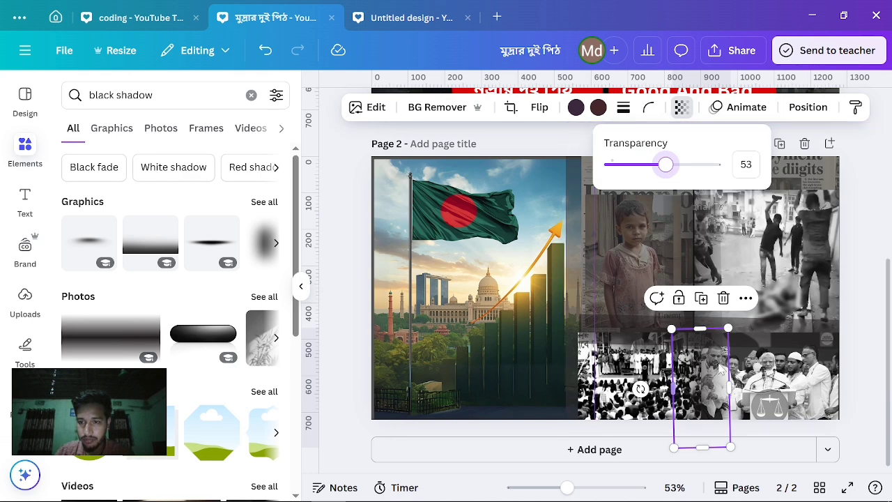
- Duplicate the lower vertical shadow, turn the copy horizontal, and place it across the top edge of the child photo
{"action": "left_click", "coordinate": [706, 301]}
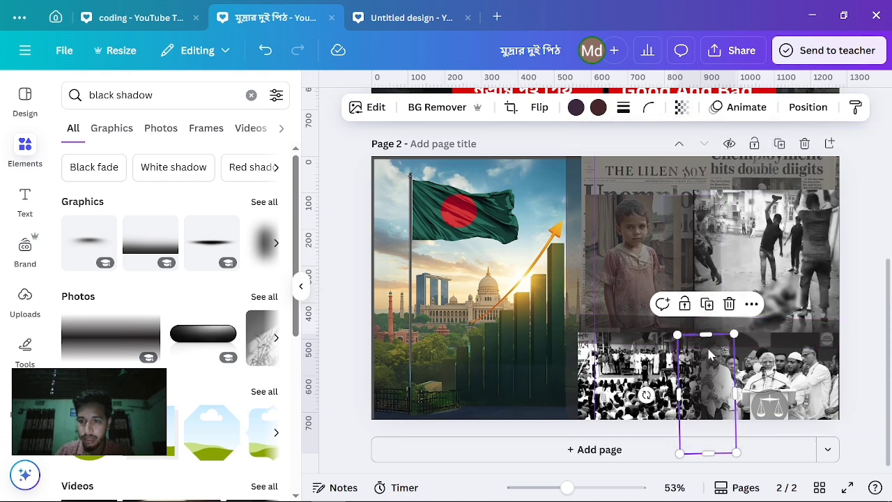
{"action": "left_click_drag", "start_coordinate": [710, 356], "coordinate": [681, 223]}
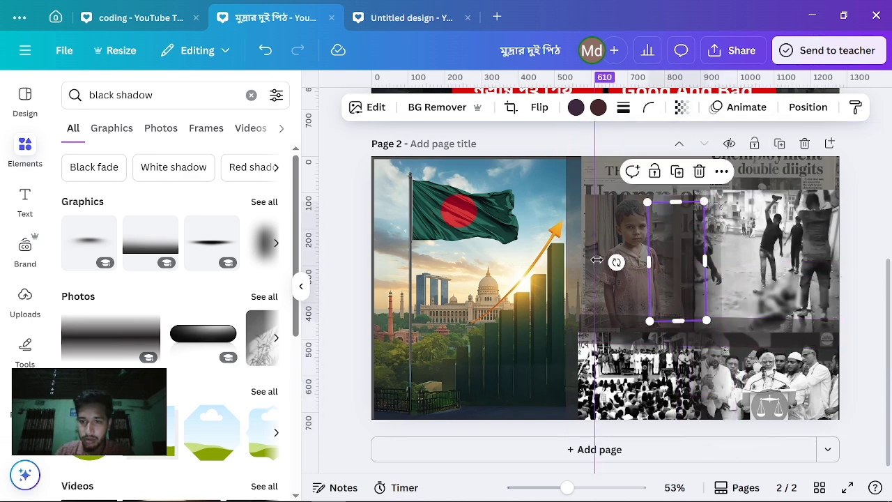
{"action": "left_click_drag", "start_coordinate": [617, 262], "coordinate": [676, 322]}
{"action": "left_click_drag", "start_coordinate": [687, 244], "coordinate": [650, 183]}
- Set the transparency of the shadow above the child to 75 and nudge it to align with the collage's left edge
{"action": "left_click", "coordinate": [681, 107]}
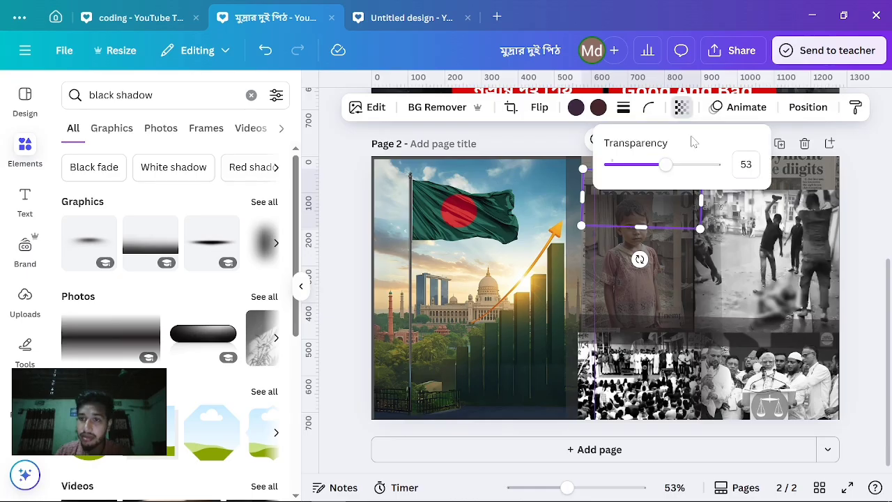
{"action": "left_click", "coordinate": [688, 168]}
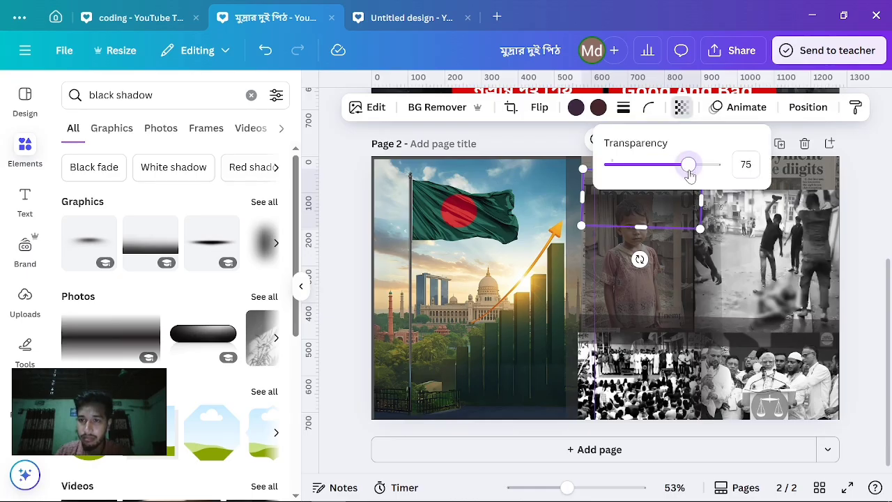
{"action": "left_click", "coordinate": [652, 197]}
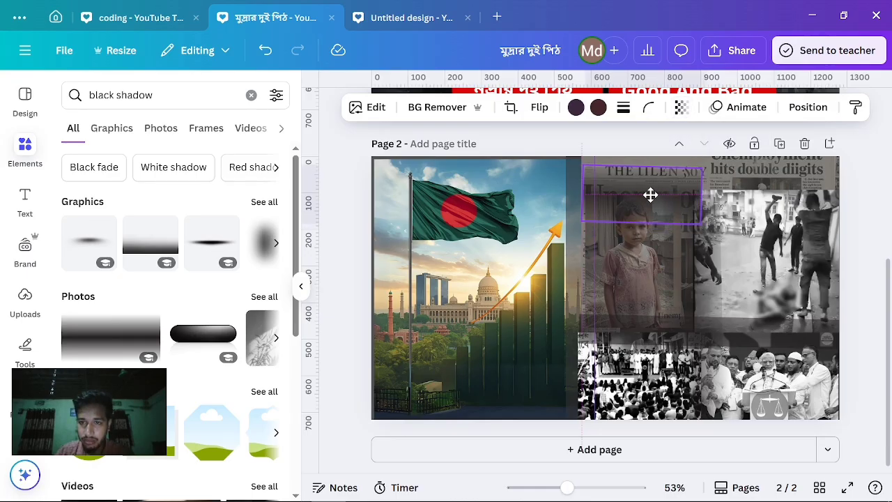
{"action": "left_click_drag", "start_coordinate": [650, 195], "coordinate": [647, 196]}
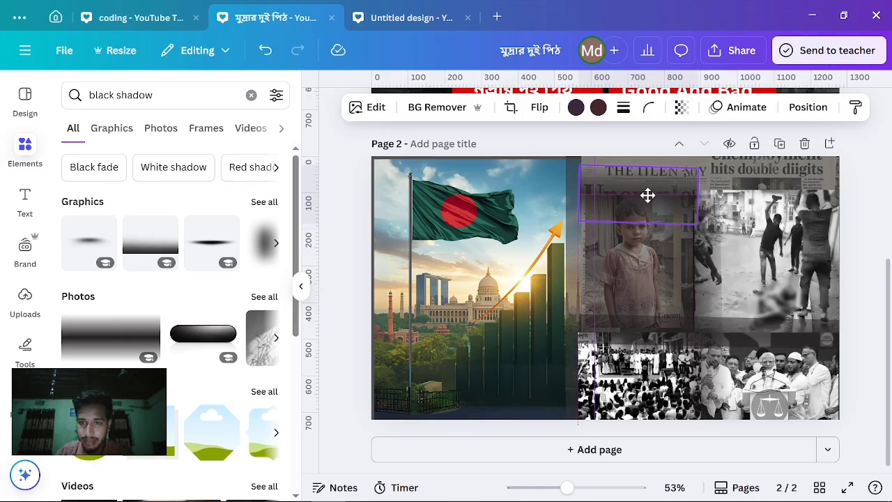
{"action": "left_click", "coordinate": [871, 182]}
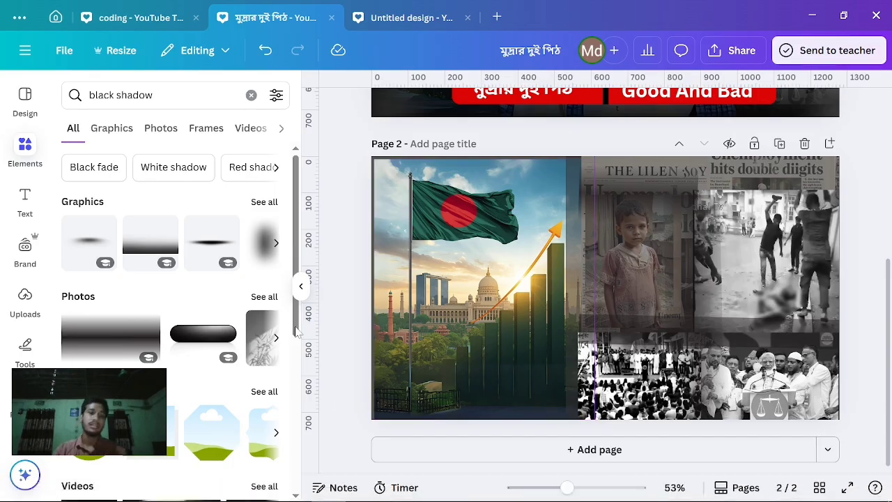
- Search the elements for "crack paper" and add the photo of a torn white paper strip on black to page 2
{"action": "left_click", "coordinate": [251, 95]}
{"action": "type", "text": "c"}
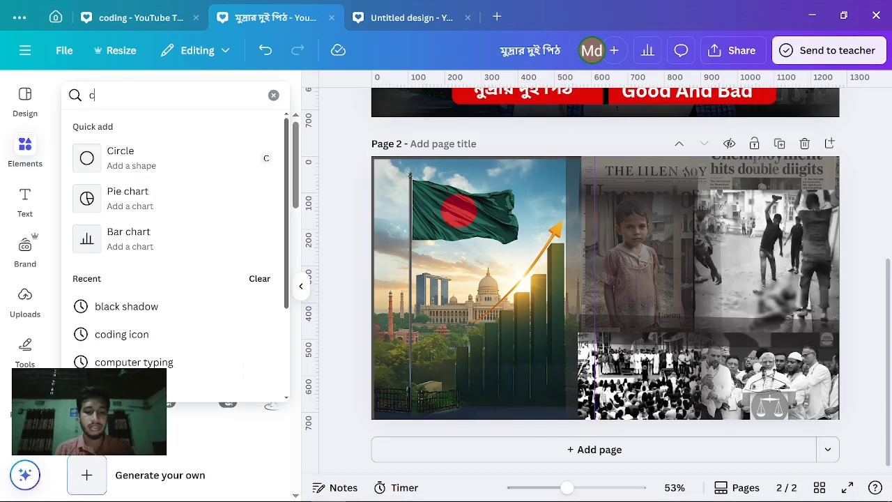
{"action": "type", "text": "rac"}
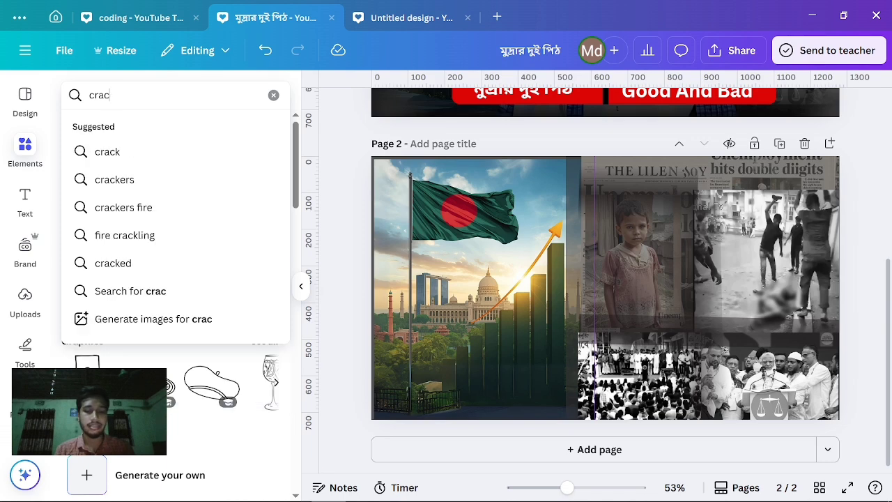
{"action": "type", "text": "kp"}
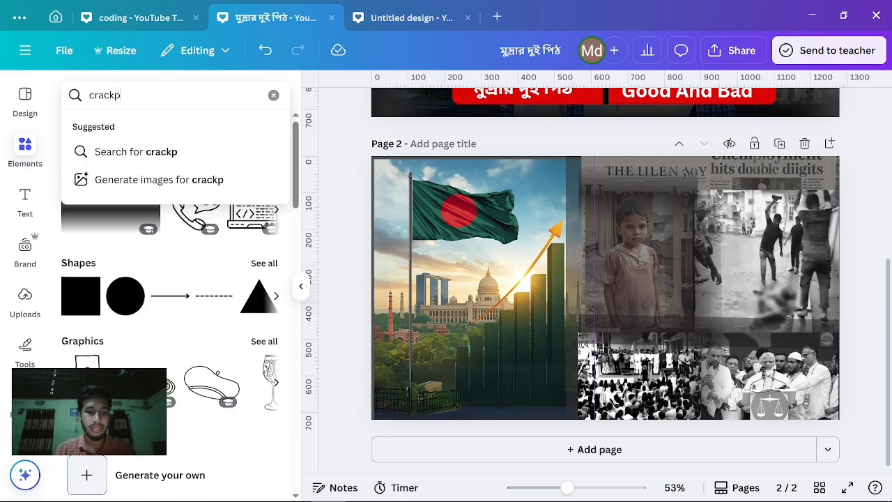
{"action": "key", "text": "BackSpace"}
{"action": "type", "text": " pa"}
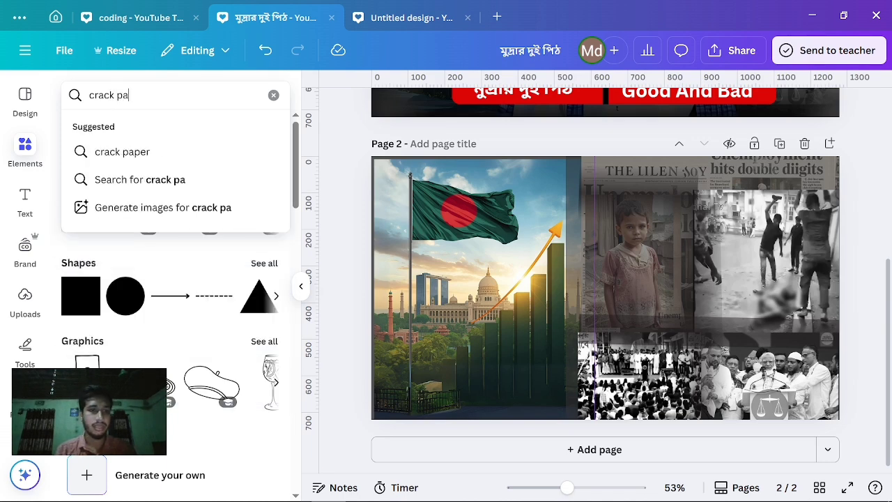
{"action": "left_click", "coordinate": [184, 151]}
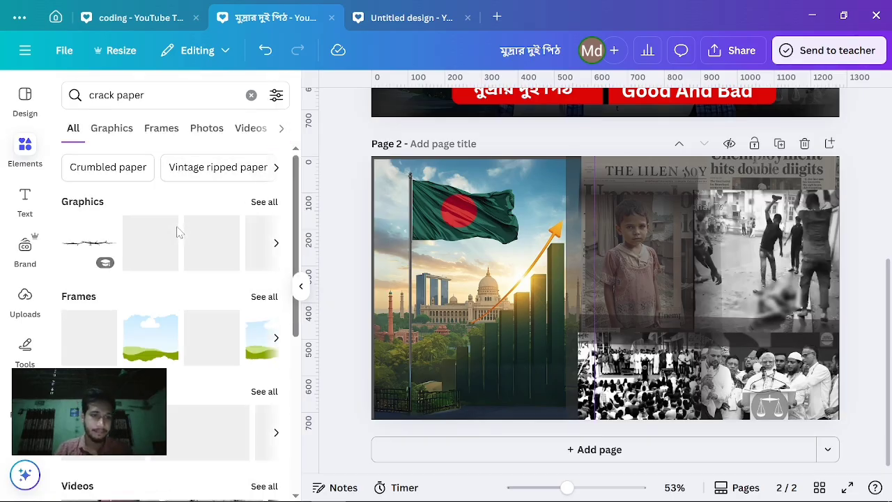
{"action": "scroll", "coordinate": [153, 249], "scroll_direction": "down", "scroll_amount": 2}
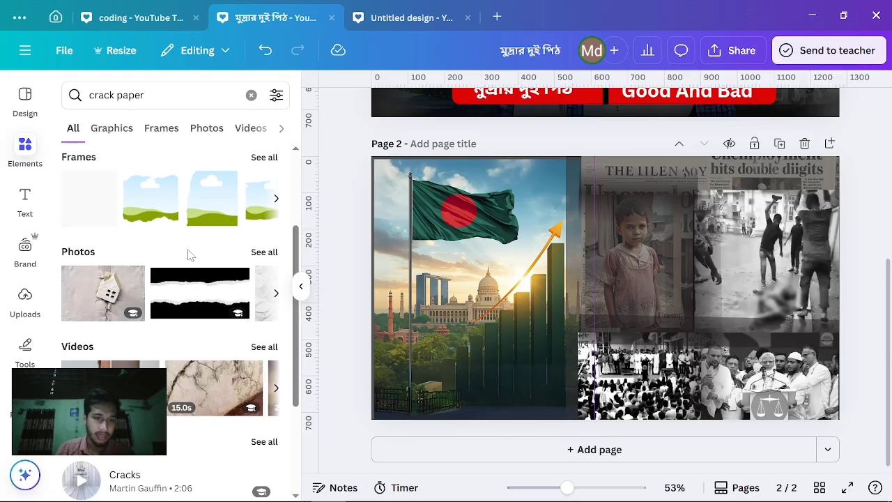
{"action": "left_click", "coordinate": [183, 275]}
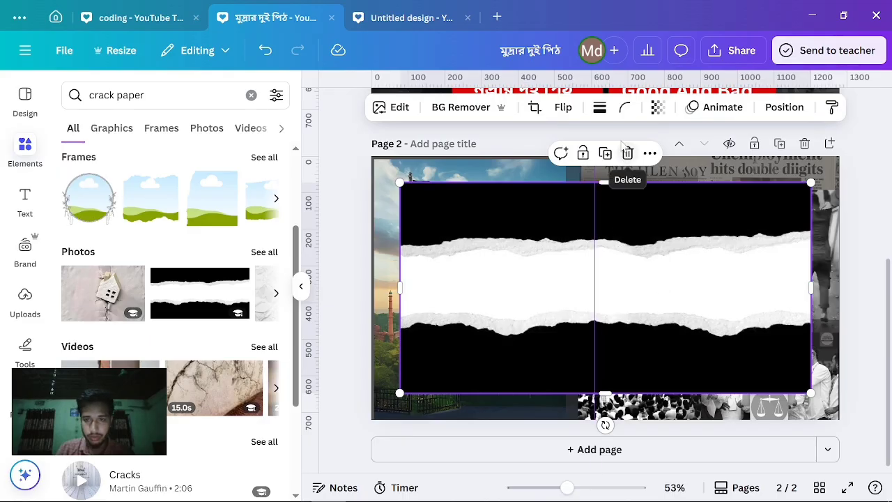
- Replace the torn-paper photo on page 2 with a vertical white torn-paper strip
{"action": "left_click", "coordinate": [626, 154]}
{"action": "left_click", "coordinate": [110, 139]}
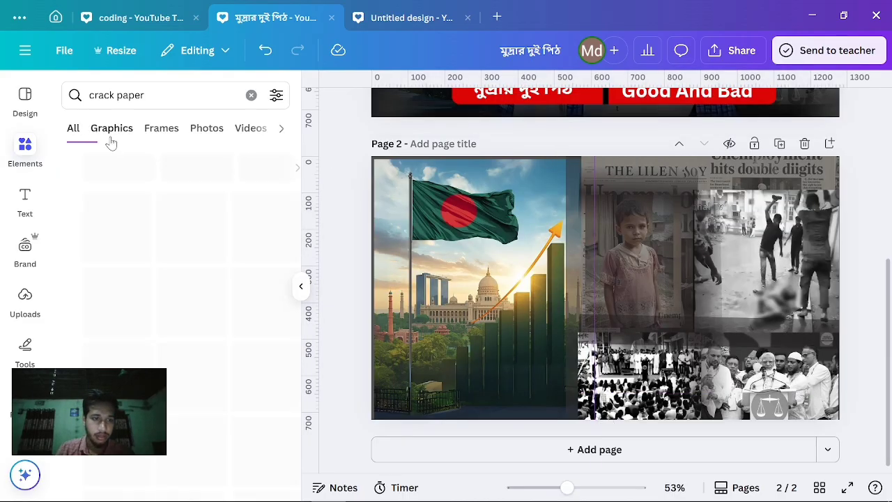
{"action": "scroll", "coordinate": [178, 242], "scroll_direction": "down", "scroll_amount": 10}
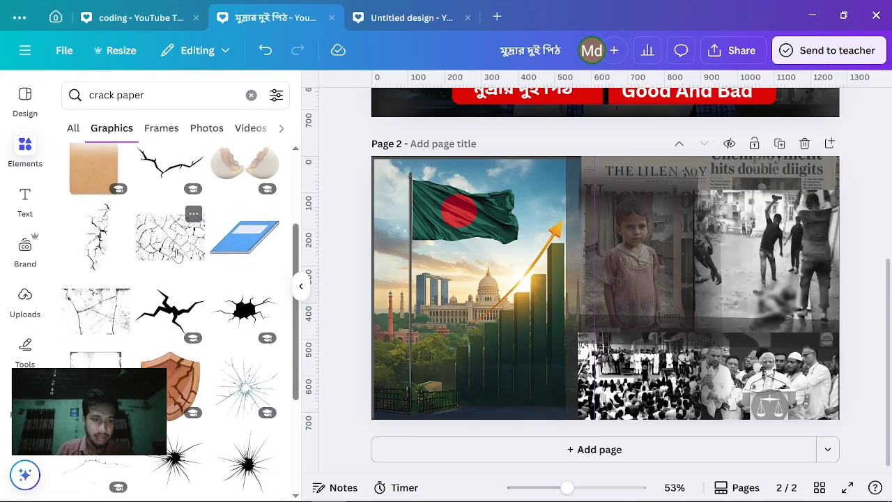
{"action": "key", "text": "ctrl+z"}
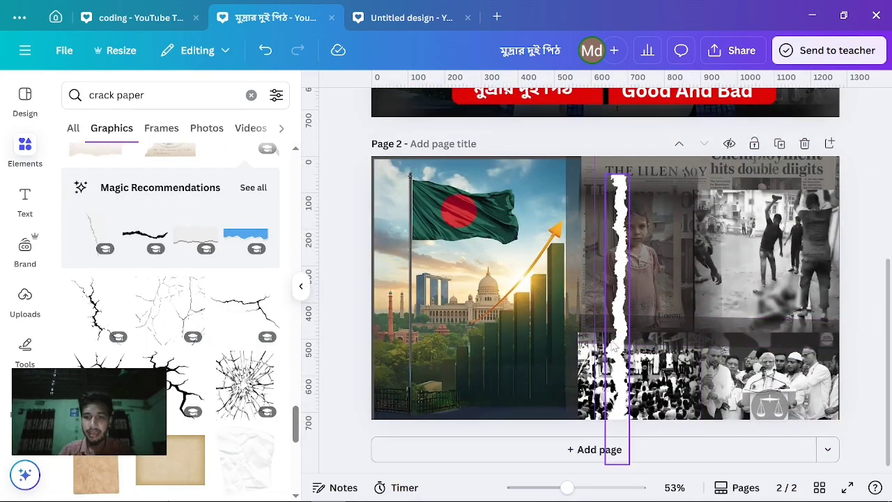
- Place the white torn-paper strip along the boundary between the flag picture and the grey collage, enlarging it past the full page height
{"action": "left_click_drag", "start_coordinate": [614, 346], "coordinate": [578, 313]}
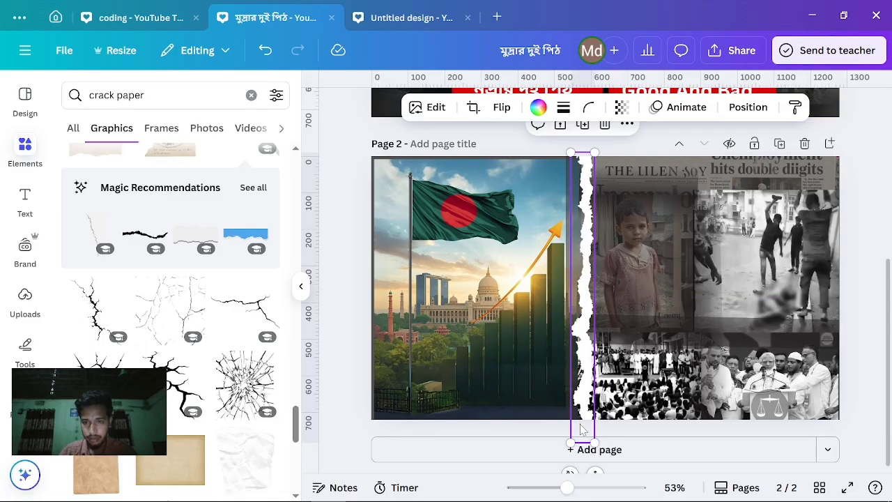
{"action": "left_click_drag", "start_coordinate": [570, 443], "coordinate": [570, 462]}
{"action": "left_click_drag", "start_coordinate": [589, 395], "coordinate": [589, 386]}
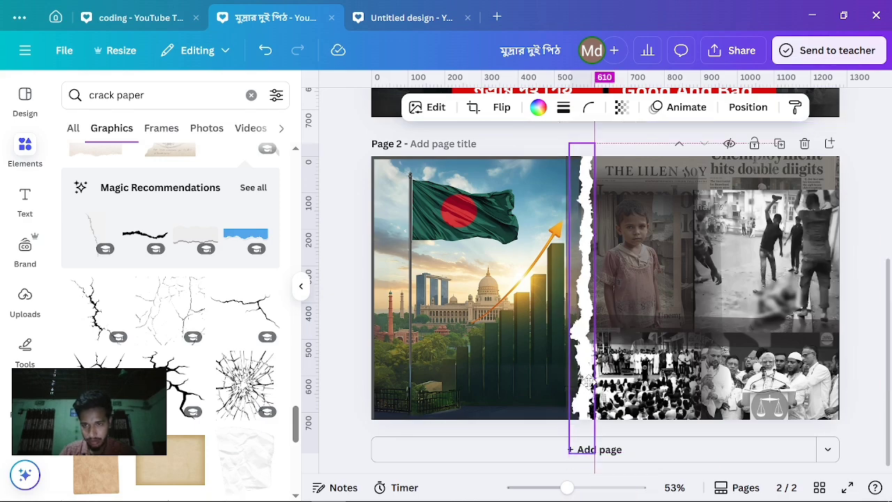
{"action": "left_click", "coordinate": [856, 335]}
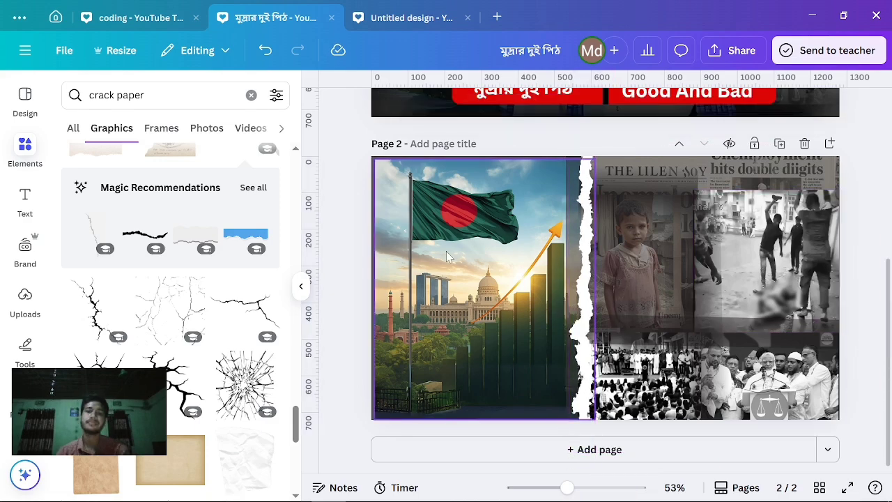
- Search the elements for "building" and add the wide sketched skyline graphic to page 2
{"action": "scroll", "coordinate": [460, 244], "scroll_direction": "up", "scroll_amount": 5}
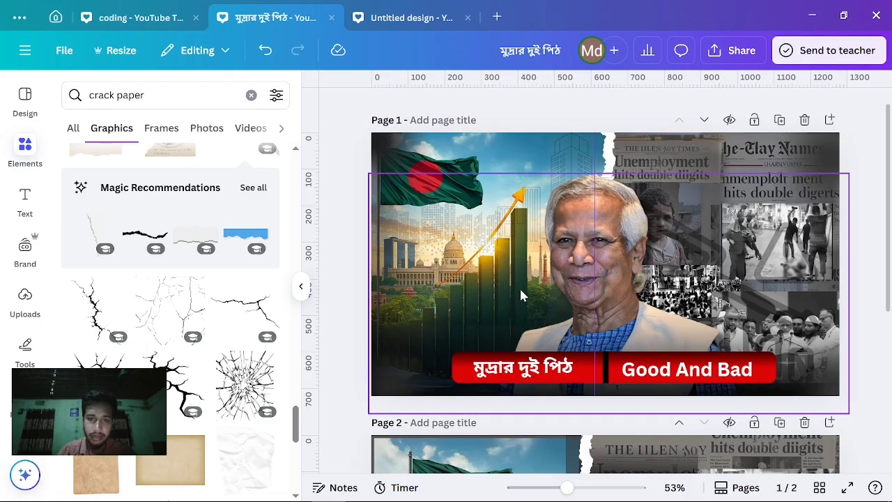
{"action": "scroll", "coordinate": [519, 295], "scroll_direction": "down", "scroll_amount": 3}
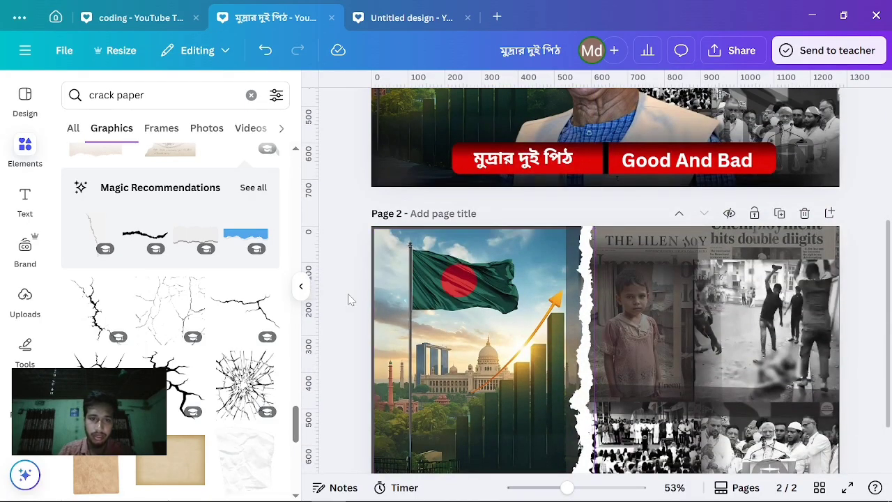
{"action": "left_click", "coordinate": [251, 95]}
{"action": "type", "text": "bui"}
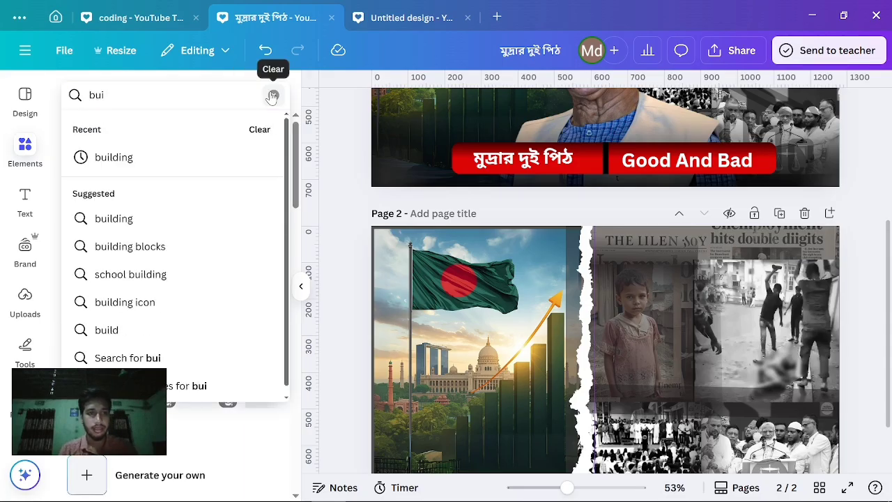
{"action": "left_click", "coordinate": [147, 158]}
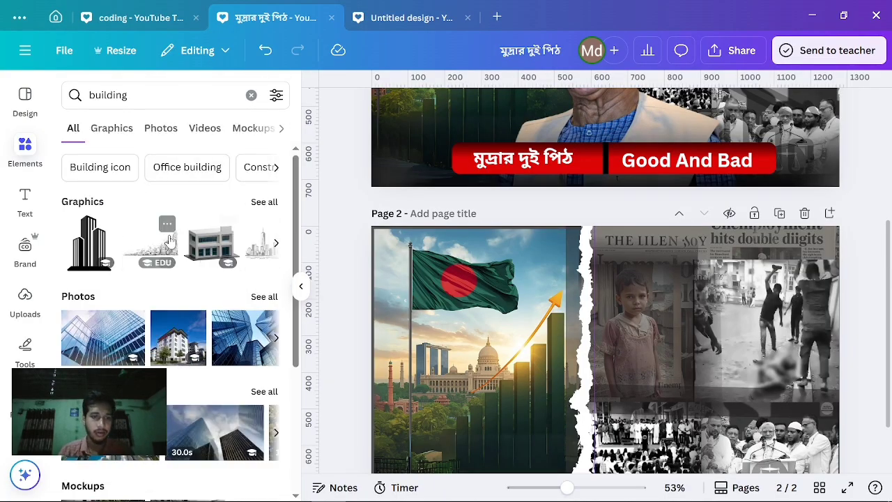
{"action": "left_click", "coordinate": [150, 241]}
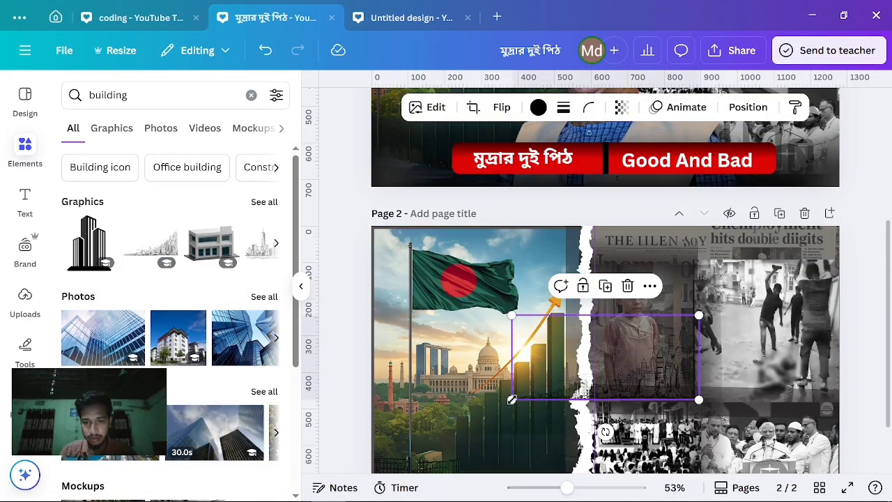
- Enlarge the sketched skyline, position it across the flag and city picture up to the torn strip, and set its transparency to 47
{"action": "mouse_move", "coordinate": [507, 399]}
{"action": "left_mouse_down"}
{"action": "mouse_move", "coordinate": [409, 458]}
{"action": "mouse_move", "coordinate": [347, 474]}
{"action": "left_mouse_up"}
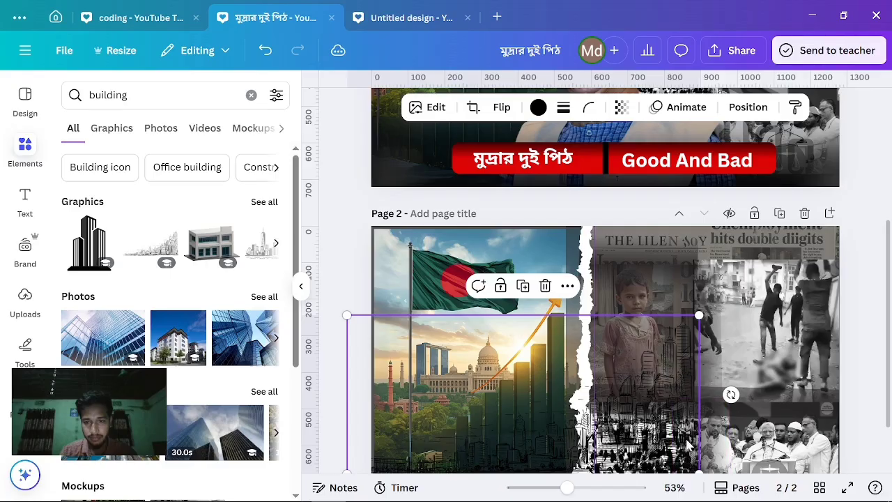
{"action": "mouse_move", "coordinate": [558, 433]}
{"action": "left_mouse_down"}
{"action": "mouse_move", "coordinate": [443, 386]}
{"action": "mouse_move", "coordinate": [443, 360]}
{"action": "left_mouse_up"}
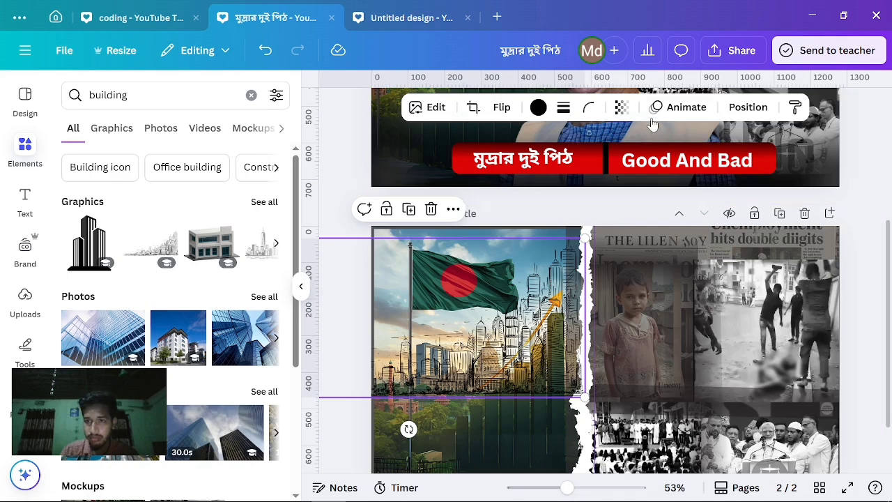
{"action": "left_click", "coordinate": [621, 108]}
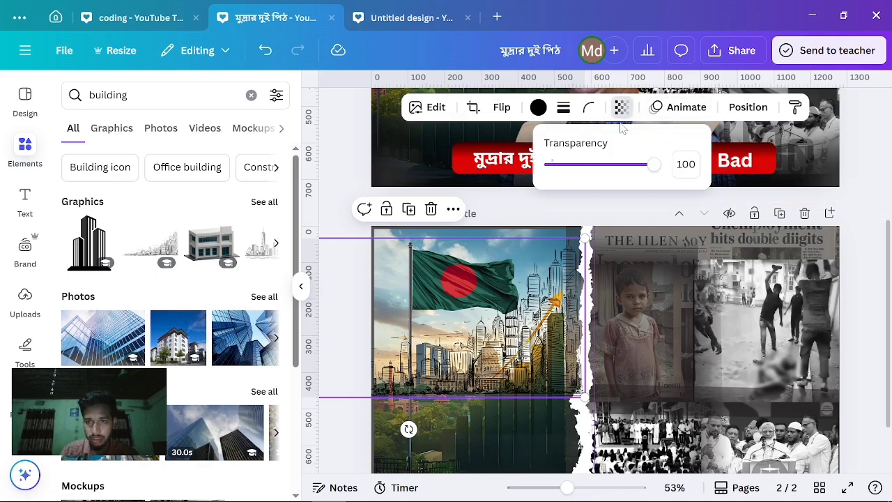
{"action": "left_click", "coordinate": [599, 166]}
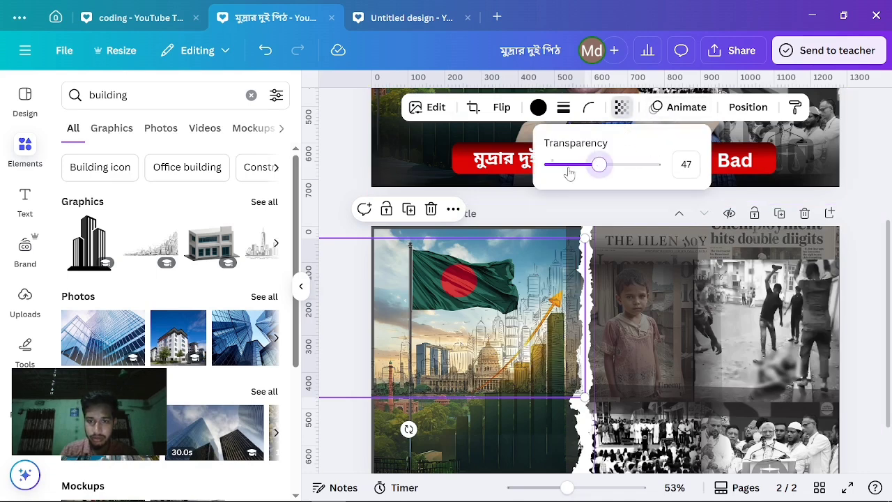
- Browse further through the building graphics and add the faint line sketch of tall buildings to page 2
{"action": "left_click", "coordinate": [275, 245]}
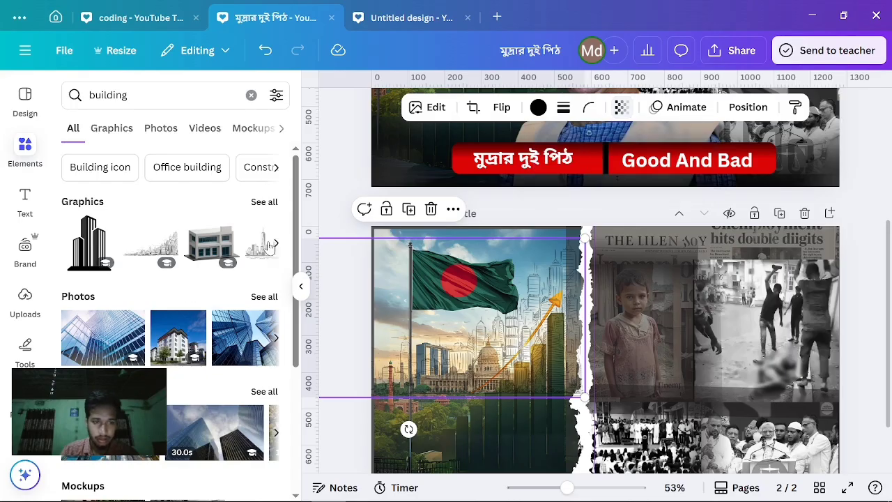
{"action": "left_click", "coordinate": [275, 245]}
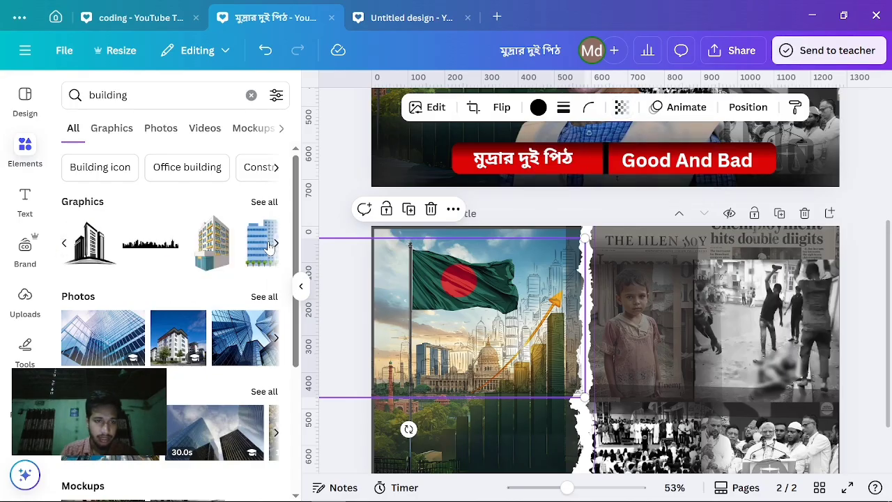
{"action": "left_click", "coordinate": [270, 245]}
{"action": "left_click", "coordinate": [270, 245]}
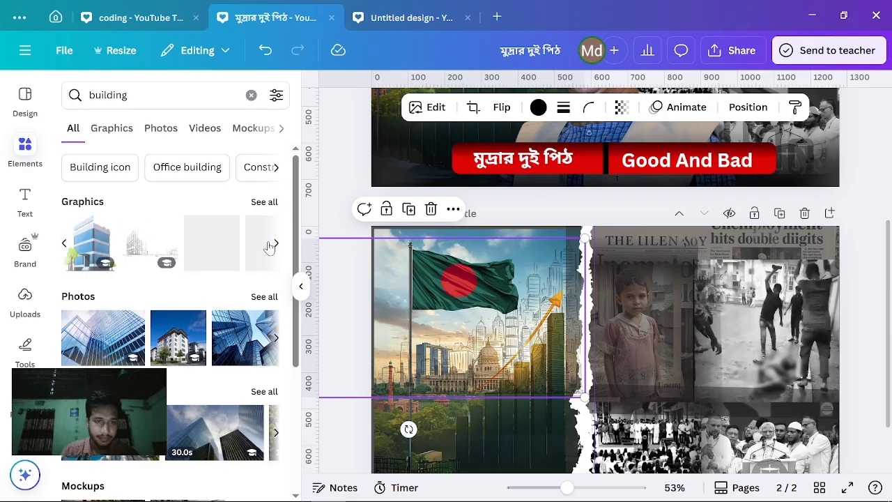
{"action": "left_click", "coordinate": [150, 244]}
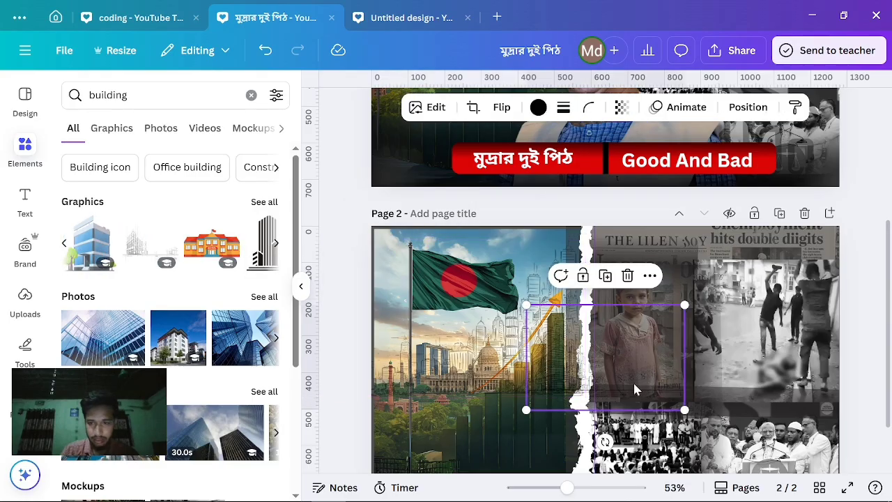
- Enlarge the second building sketch, place it over the flagpole and city skyline, and set its transparency to 53
{"action": "left_click_drag", "start_coordinate": [527, 410], "coordinate": [485, 439]}
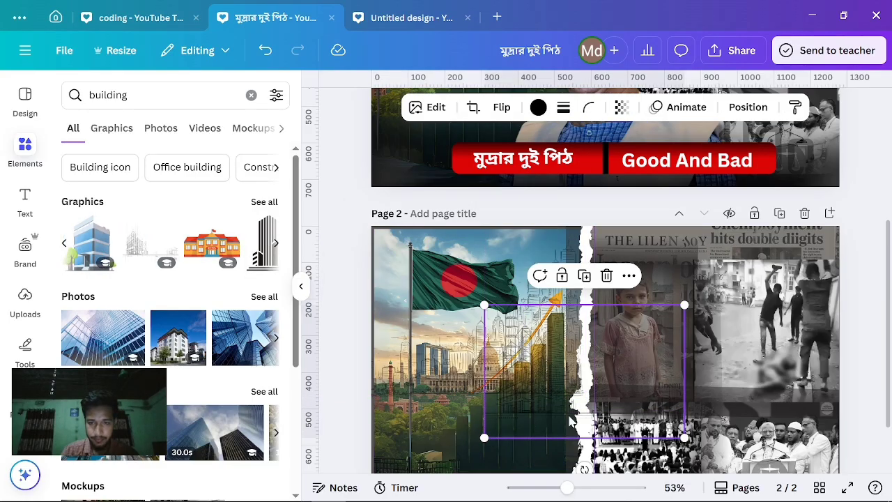
{"action": "mouse_move", "coordinate": [563, 413]}
{"action": "left_mouse_down"}
{"action": "mouse_move", "coordinate": [491, 379]}
{"action": "mouse_move", "coordinate": [436, 378]}
{"action": "left_mouse_up"}
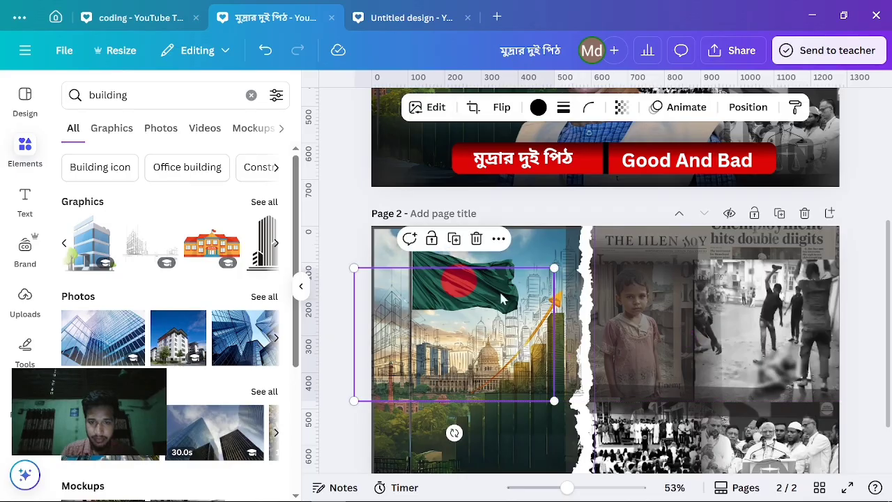
{"action": "left_click", "coordinate": [621, 108]}
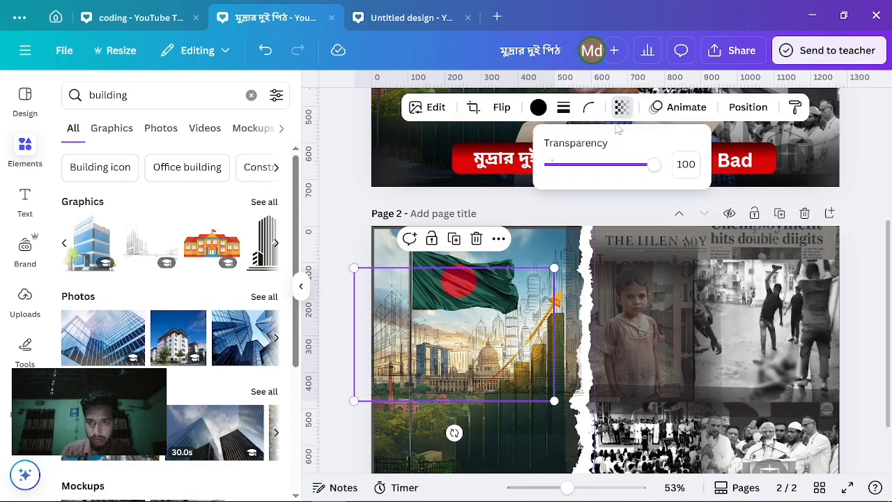
{"action": "left_click", "coordinate": [606, 166]}
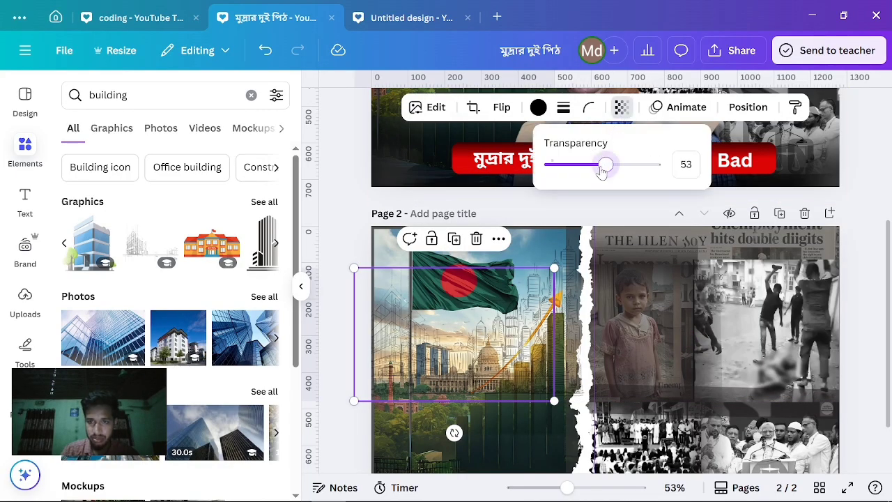
{"action": "scroll", "coordinate": [578, 425], "scroll_direction": "down", "scroll_amount": 2}
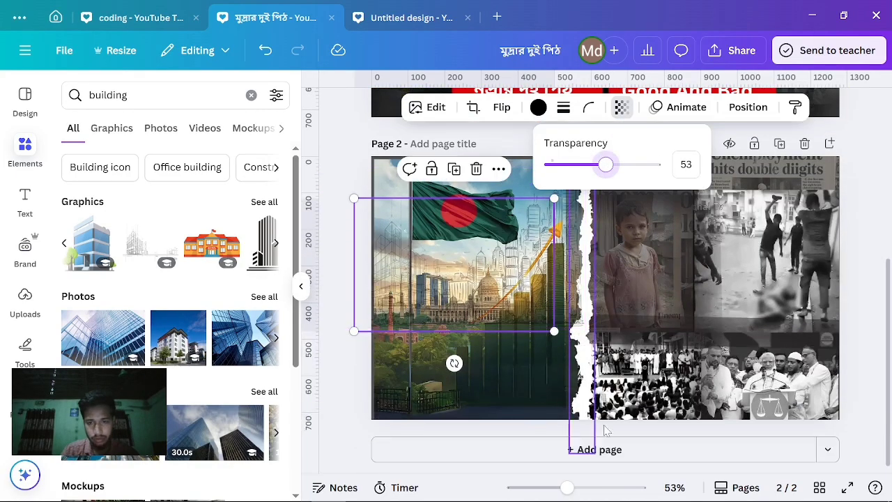
{"action": "left_click", "coordinate": [340, 381]}
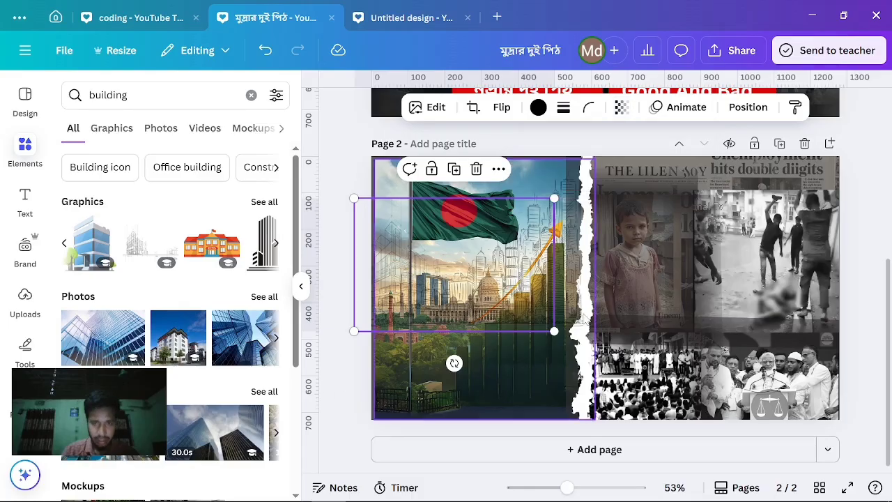
{"action": "left_click", "coordinate": [328, 381]}
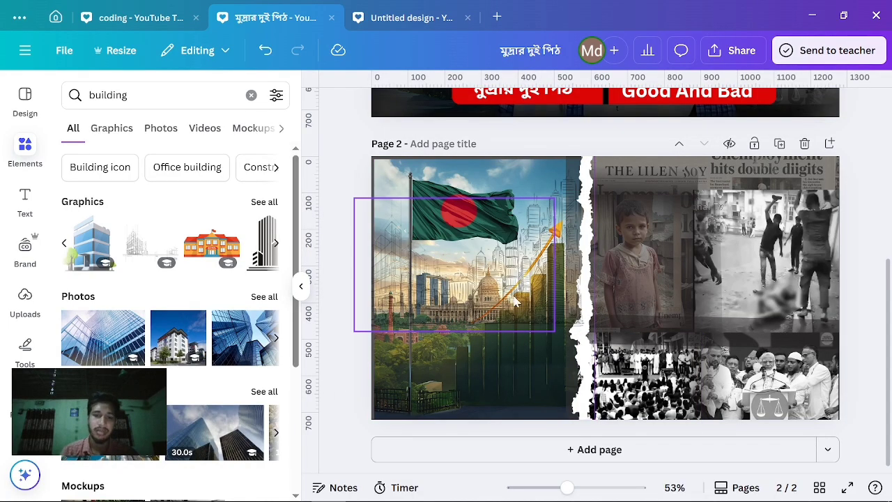
- Search the elements for "downfall"
{"action": "scroll", "coordinate": [474, 307], "scroll_direction": "up", "scroll_amount": 5}
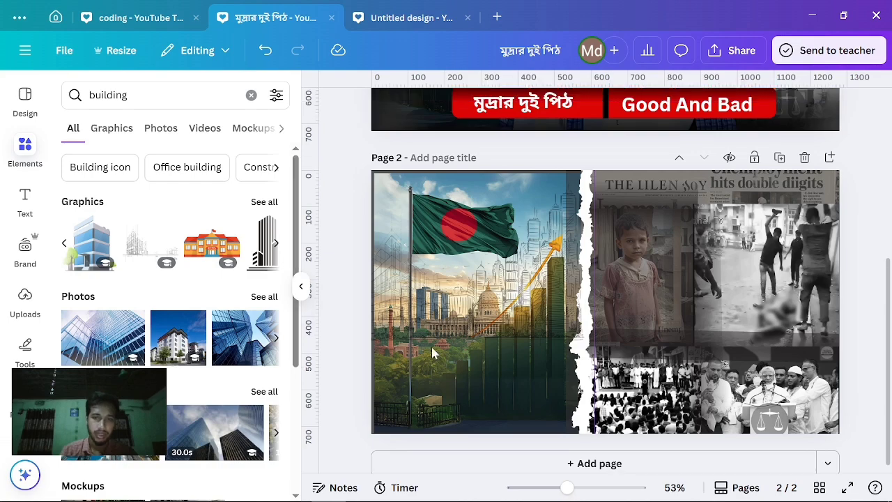
{"action": "scroll", "coordinate": [483, 298], "scroll_direction": "down", "scroll_amount": 5}
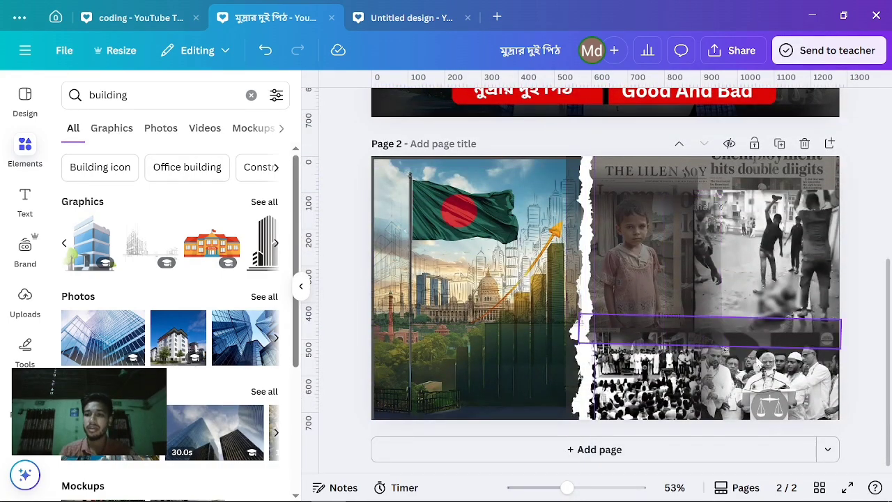
{"action": "left_click", "coordinate": [251, 95]}
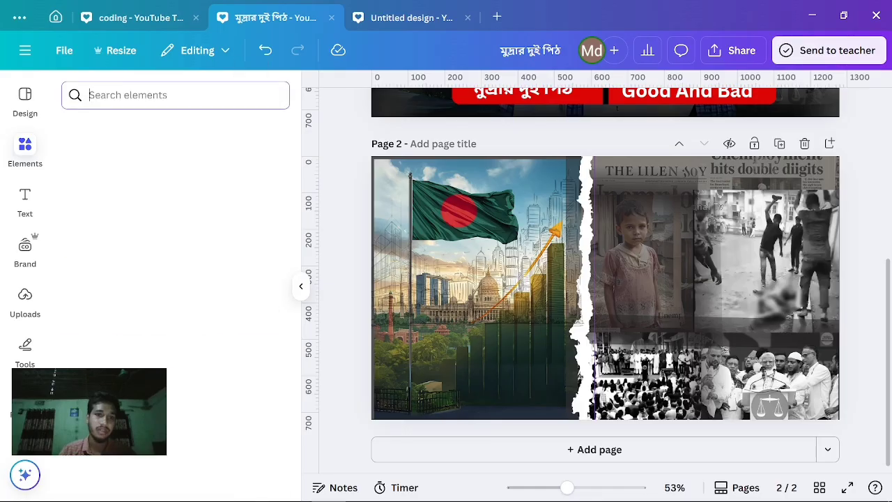
{"action": "type", "text": "dp"}
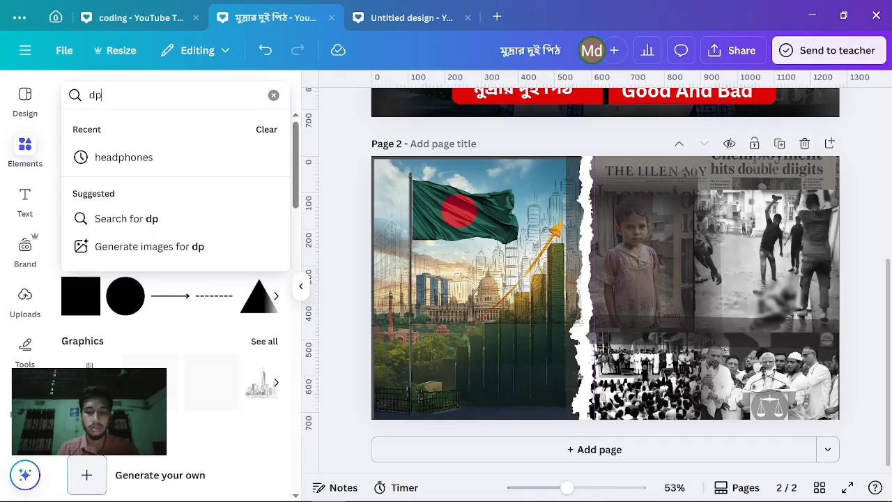
{"action": "key", "text": "BackSpace"}
{"action": "type", "text": "oe"}
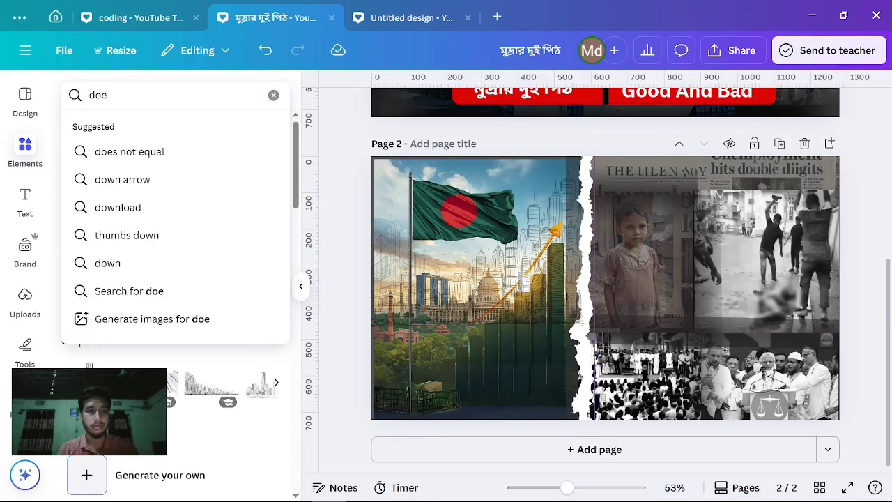
{"action": "key", "text": "BackSpace"}
{"action": "type", "text": "wn"}
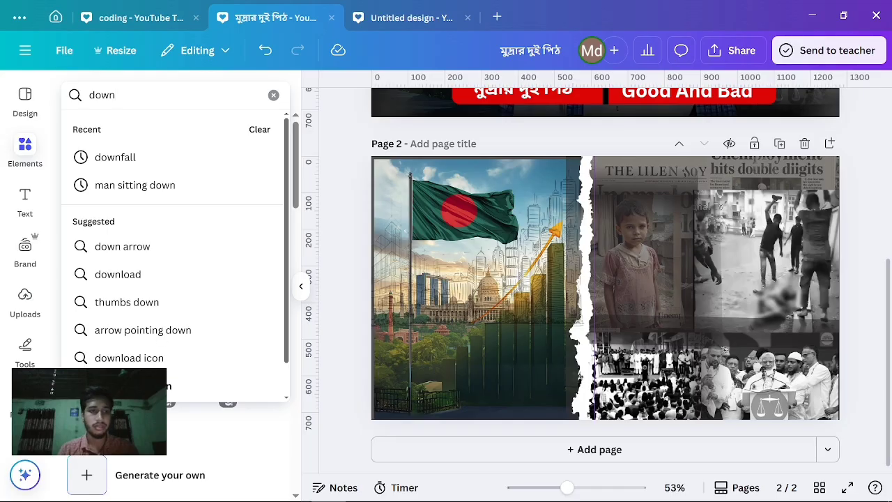
{"action": "left_click", "coordinate": [158, 159]}
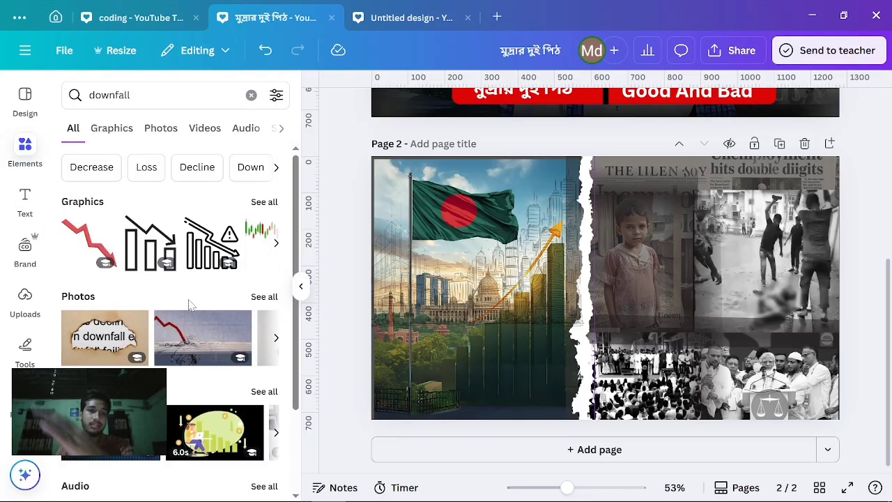
- Add the declining bar chart graphic with the warning triangle, resize it, and place it over the grey collage on page 2
{"action": "left_click", "coordinate": [207, 241]}
{"action": "left_click_drag", "start_coordinate": [706, 387], "coordinate": [617, 269]}
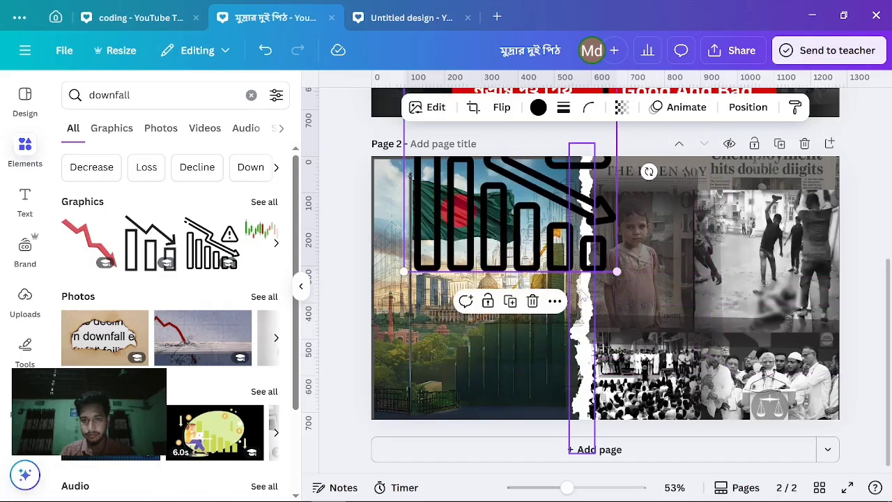
{"action": "left_click_drag", "start_coordinate": [558, 296], "coordinate": [788, 382]}
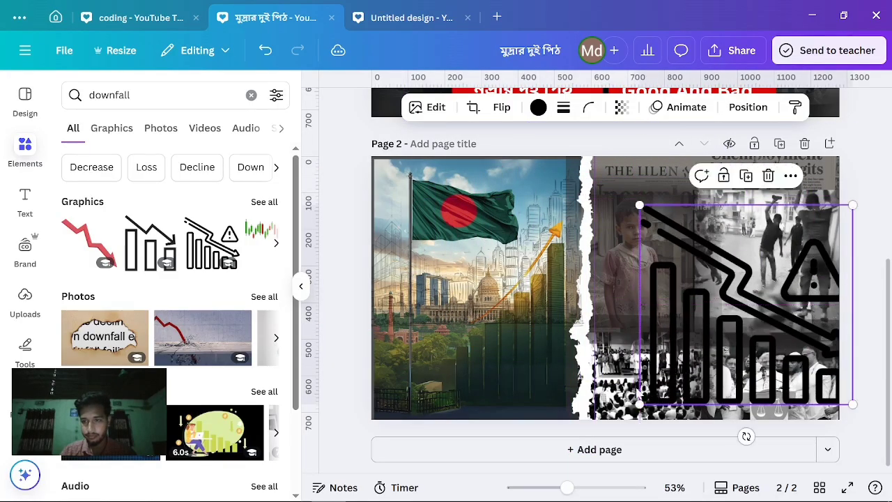
- Enlarge the declining chart graphic to cover most of the grey collage on page 2 and reduce its opacity to a faint overlay
{"action": "left_click_drag", "start_coordinate": [639, 401], "coordinate": [601, 430]}
{"action": "left_click_drag", "start_coordinate": [720, 376], "coordinate": [700, 357]}
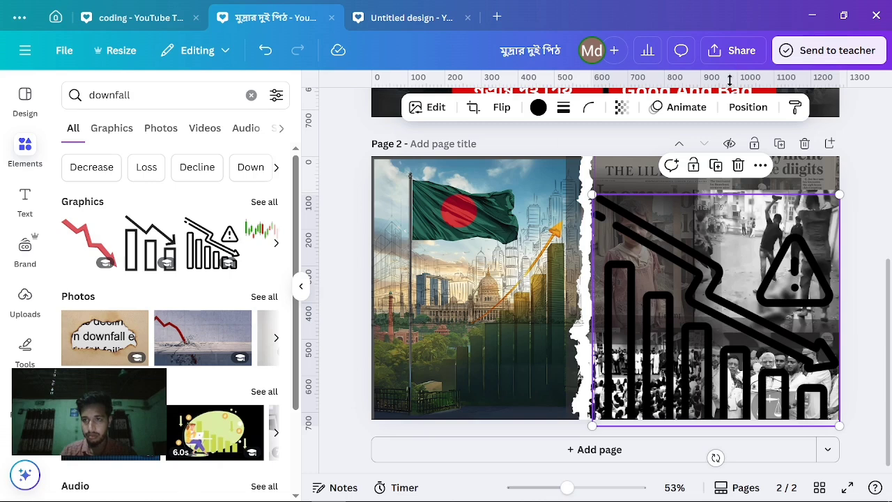
{"action": "left_click", "coordinate": [621, 108]}
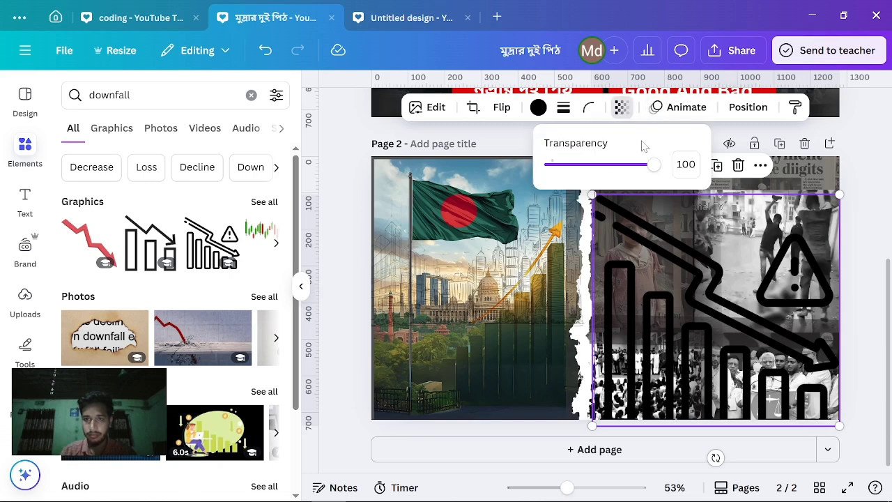
{"action": "left_click", "coordinate": [581, 168]}
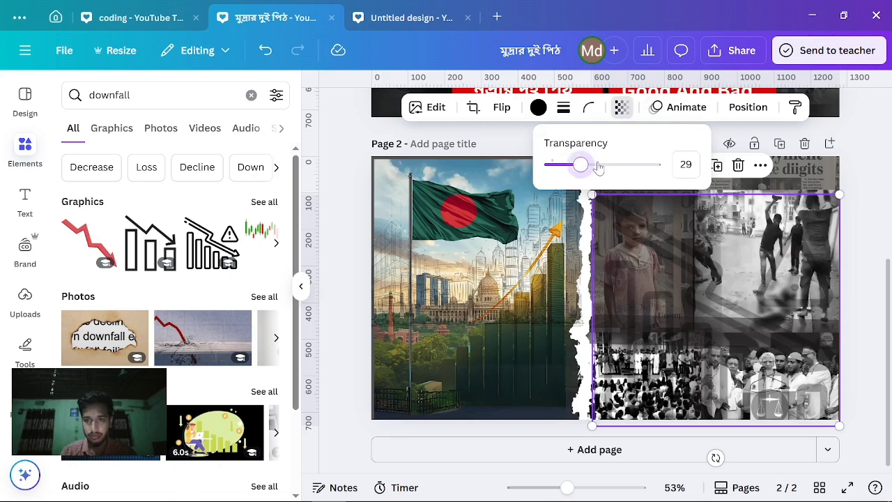
{"action": "left_click", "coordinate": [599, 166]}
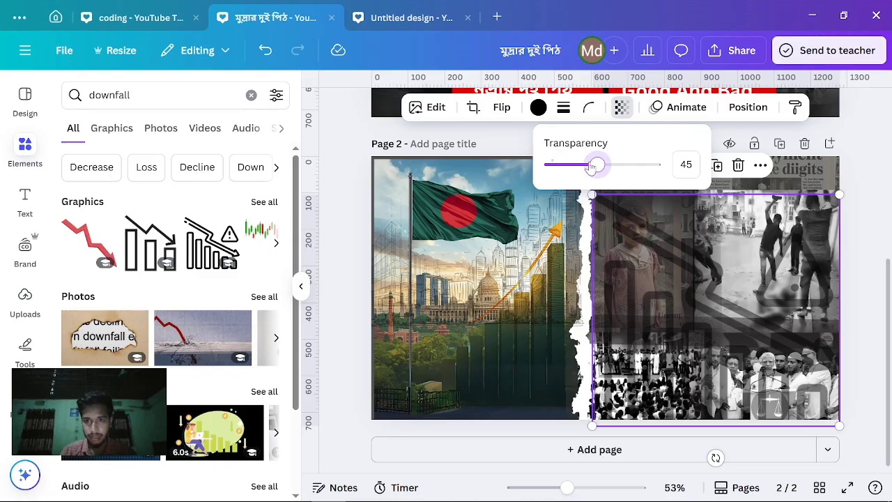
{"action": "left_click_drag", "start_coordinate": [591, 167], "coordinate": [589, 165]}
{"action": "left_click", "coordinate": [882, 170]}
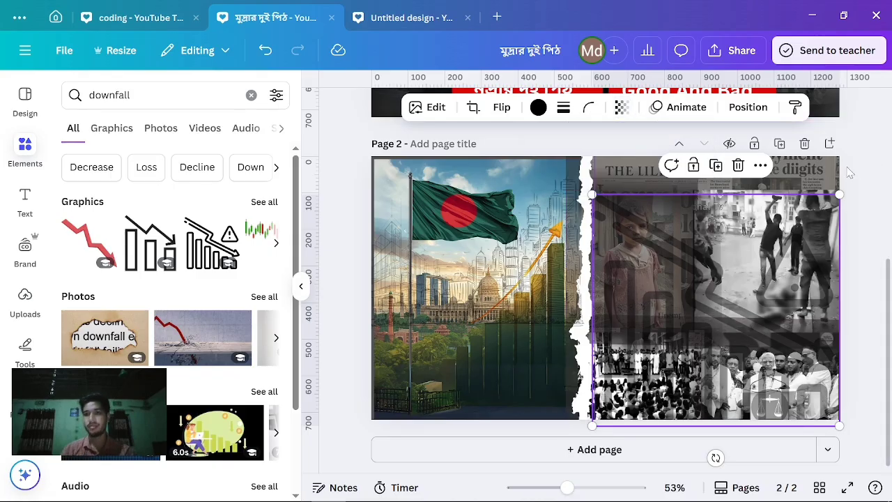
{"action": "left_click", "coordinate": [850, 172]}
- Place the uploaded portrait of the grey-haired man over the torn divider on page 2, enlarged and with its background removed
{"action": "scroll", "coordinate": [740, 254], "scroll_direction": "up", "scroll_amount": 2}
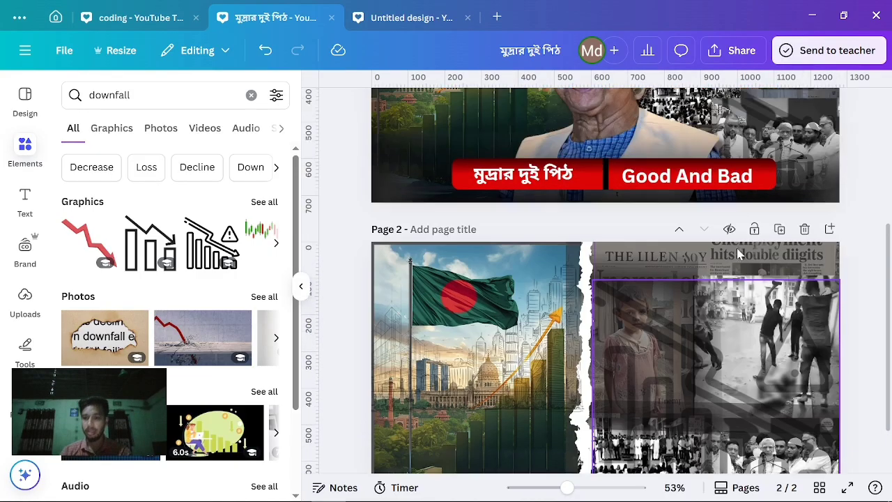
{"action": "scroll", "coordinate": [740, 254], "scroll_direction": "up", "scroll_amount": 3}
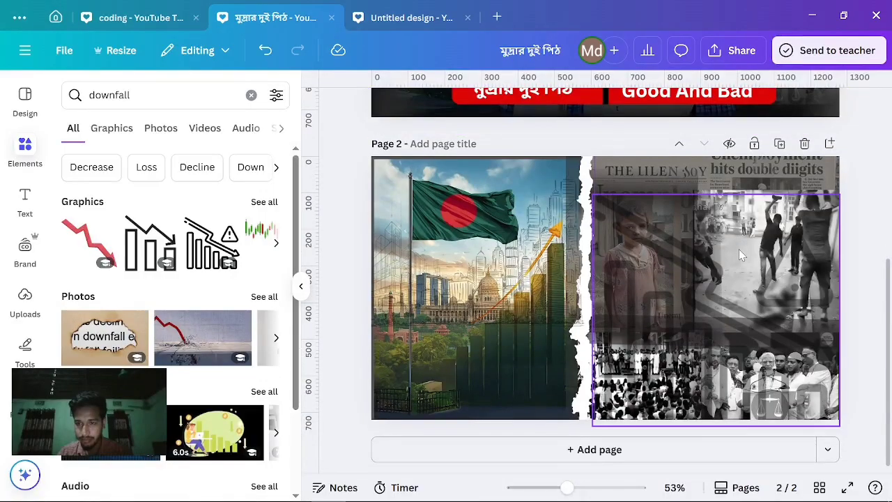
{"action": "scroll", "coordinate": [739, 249], "scroll_direction": "up", "scroll_amount": 4}
{"action": "scroll", "coordinate": [739, 249], "scroll_direction": "down", "scroll_amount": 4}
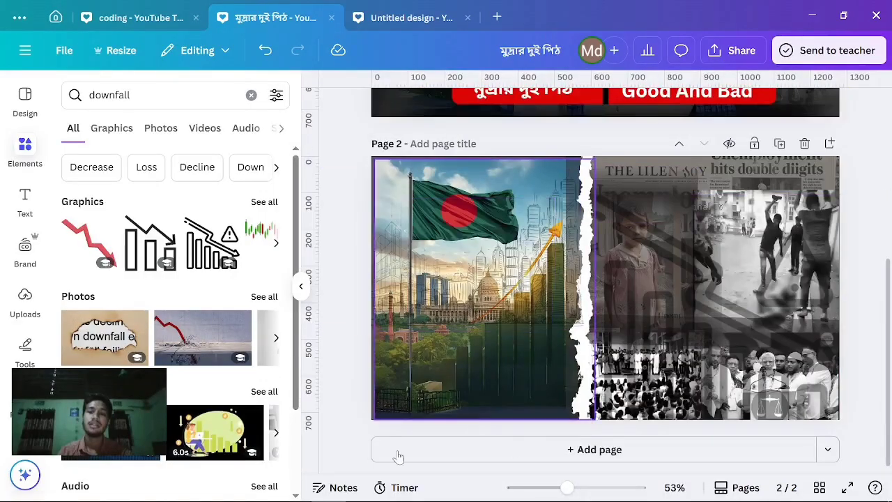
{"action": "left_click", "coordinate": [20, 307]}
{"action": "scroll", "coordinate": [195, 285], "scroll_direction": "down", "scroll_amount": 2}
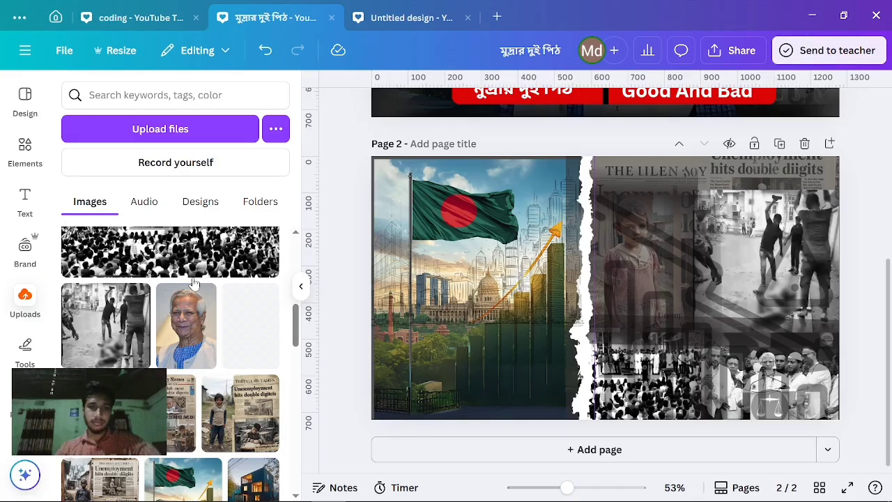
{"action": "left_click_drag", "start_coordinate": [194, 290], "coordinate": [718, 304]}
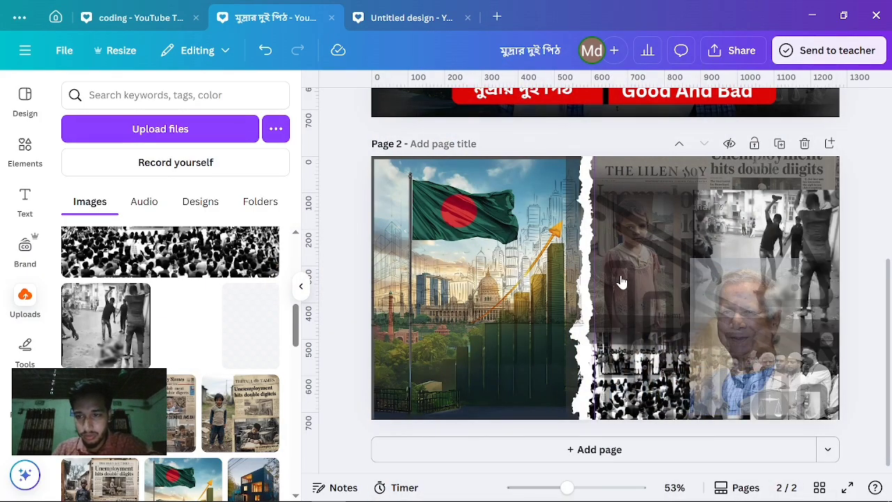
{"action": "left_click_drag", "start_coordinate": [805, 312], "coordinate": [632, 282]}
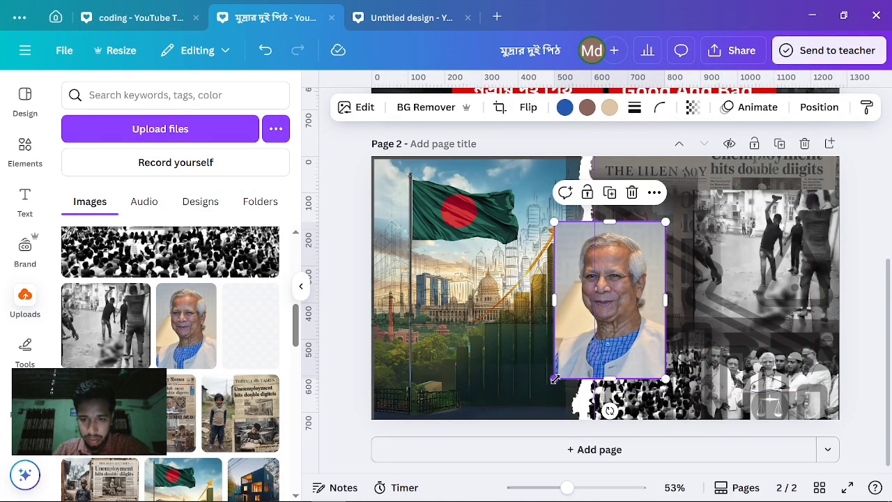
{"action": "left_click_drag", "start_coordinate": [555, 378], "coordinate": [534, 414]}
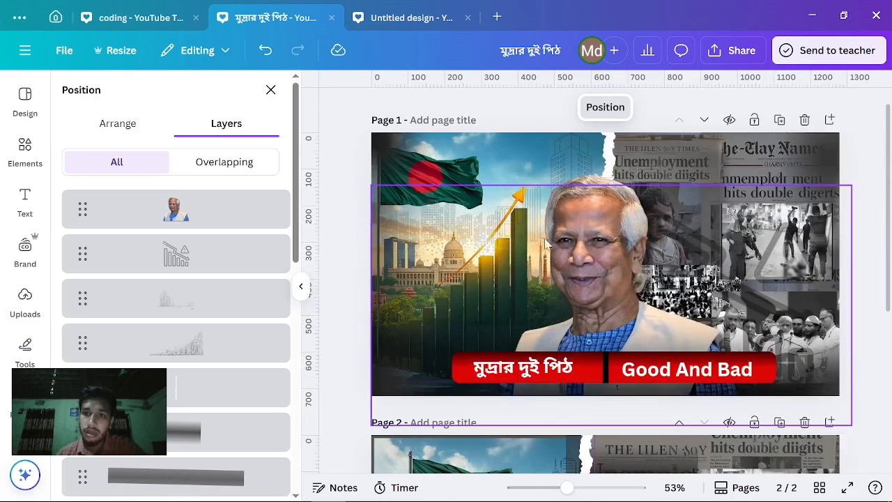
- Compare the portrait's placement with page 1 and nudge the cut-out slightly over the torn divider on page 2
{"action": "scroll", "coordinate": [464, 260], "scroll_direction": "down", "scroll_amount": 2}
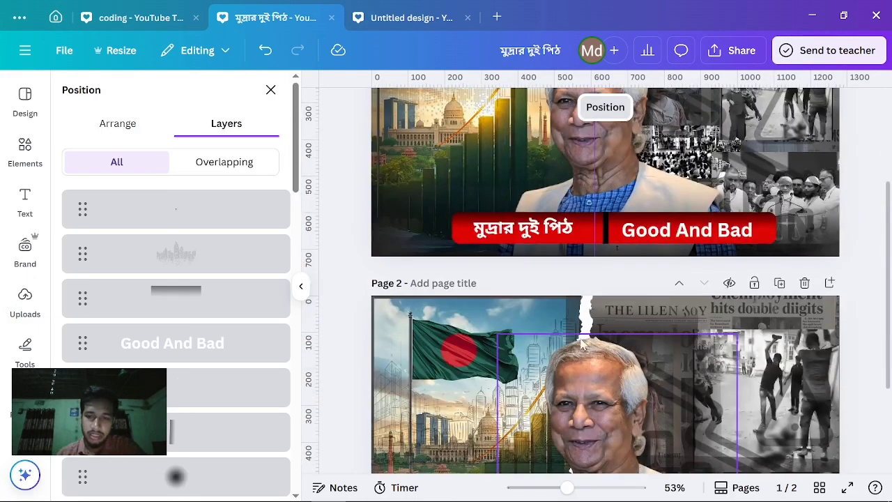
{"action": "scroll", "coordinate": [583, 344], "scroll_direction": "down", "scroll_amount": 3}
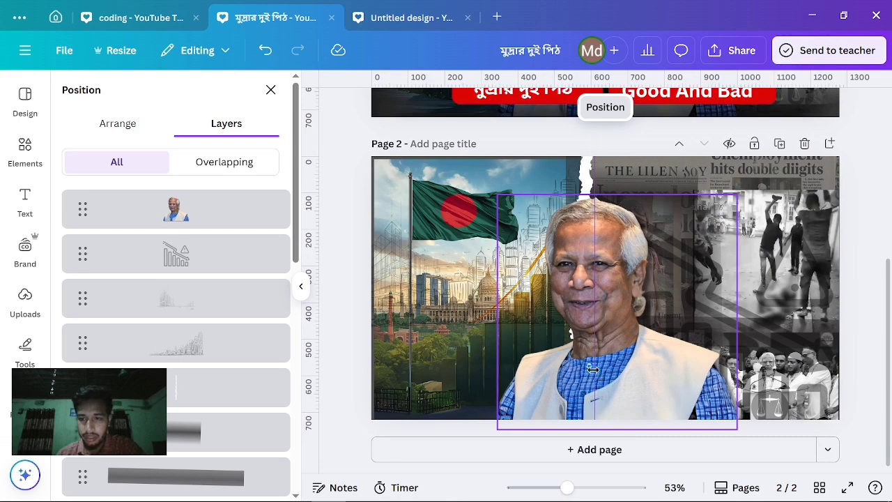
{"action": "left_click", "coordinate": [591, 373]}
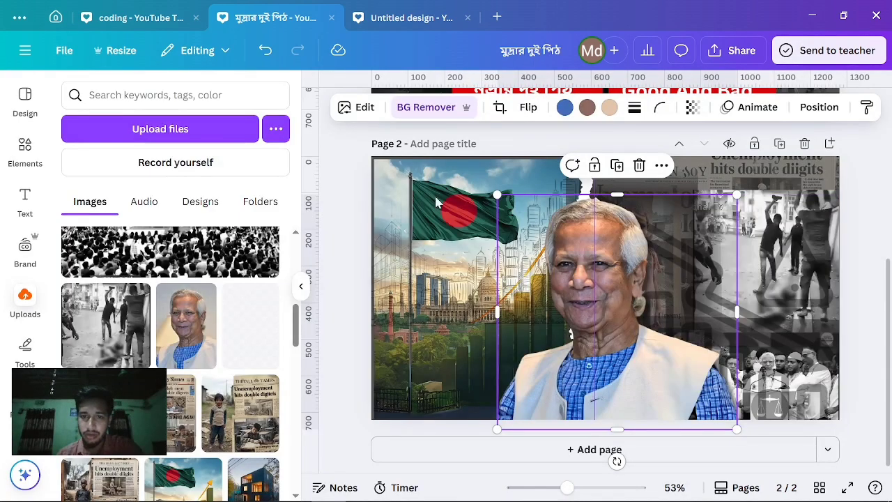
{"action": "left_click", "coordinate": [332, 193]}
{"action": "scroll", "coordinate": [596, 188], "scroll_direction": "up", "scroll_amount": 4}
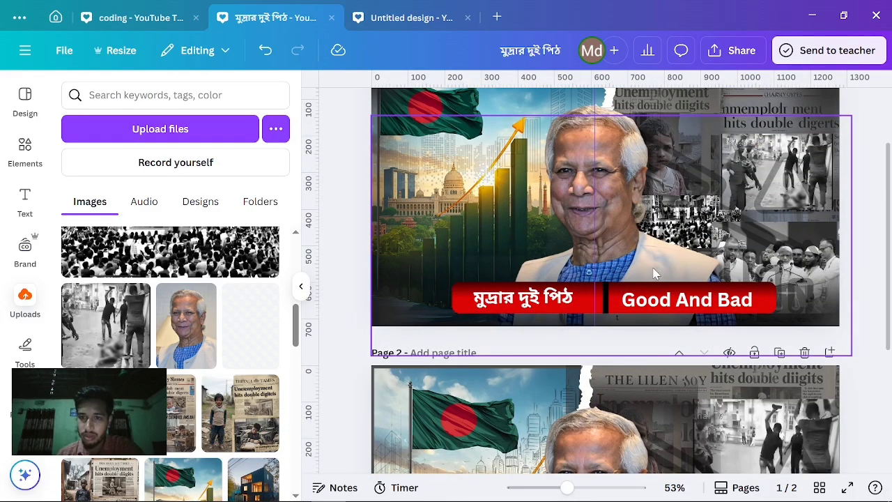
{"action": "scroll", "coordinate": [655, 273], "scroll_direction": "down", "scroll_amount": 3}
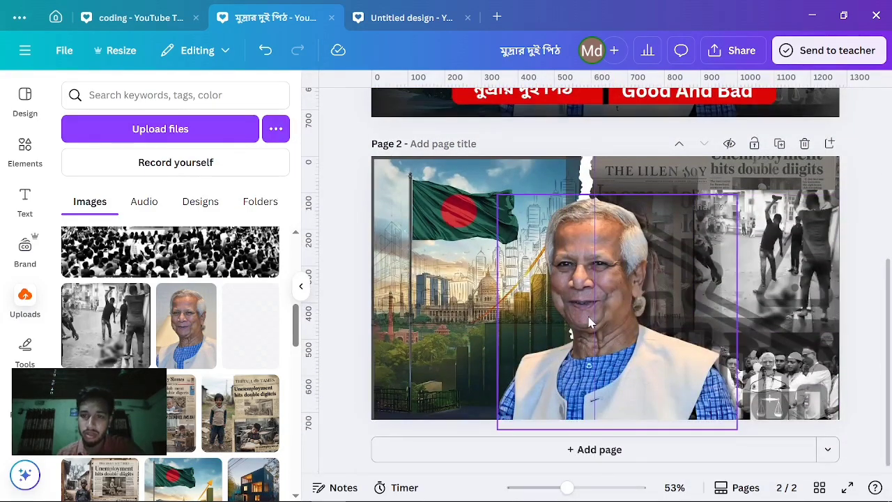
{"action": "left_click_drag", "start_coordinate": [588, 322], "coordinate": [585, 315]}
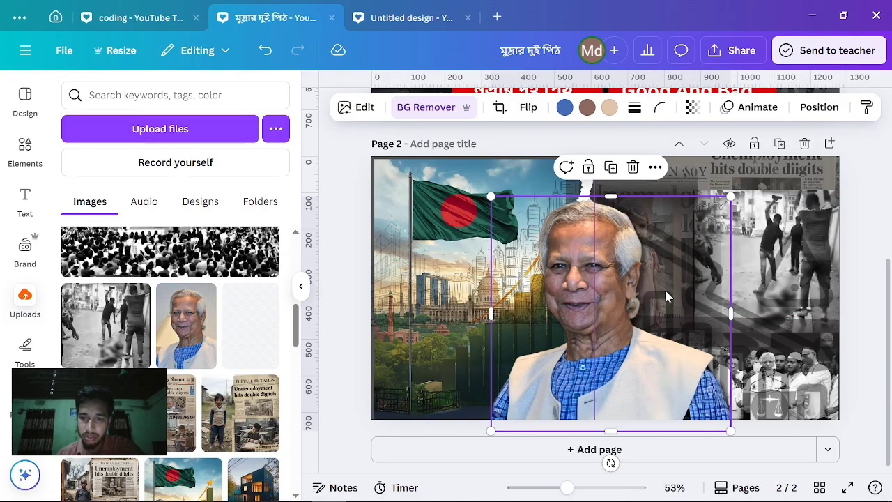
{"action": "left_click", "coordinate": [853, 219]}
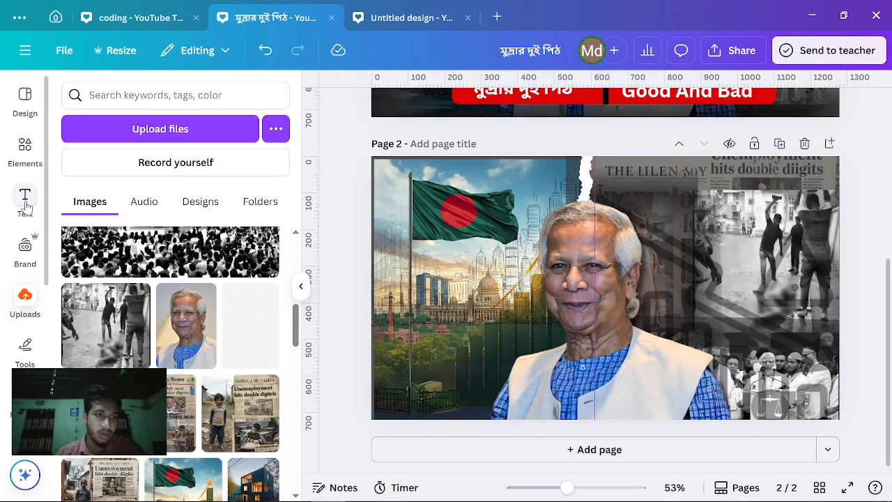
- Add a square shape to page 2 and reshape it into a long, narrow horizontal bar
{"action": "left_click", "coordinate": [23, 352]}
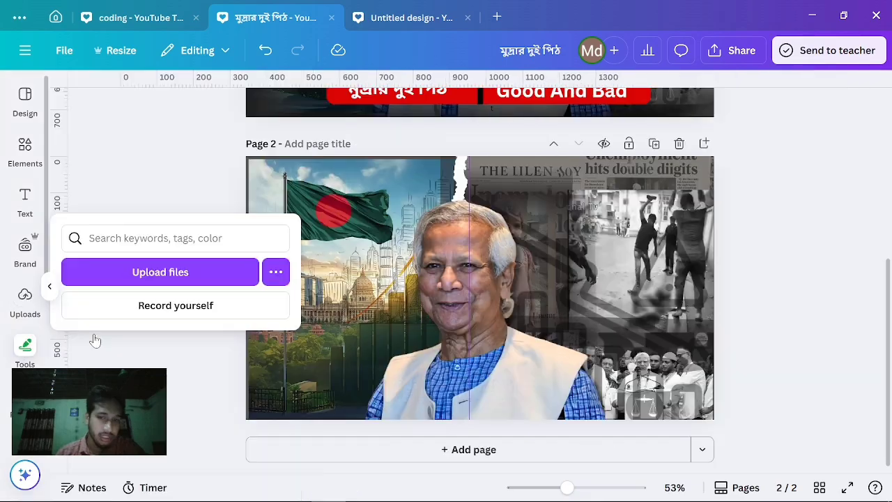
{"action": "left_click", "coordinate": [78, 238]}
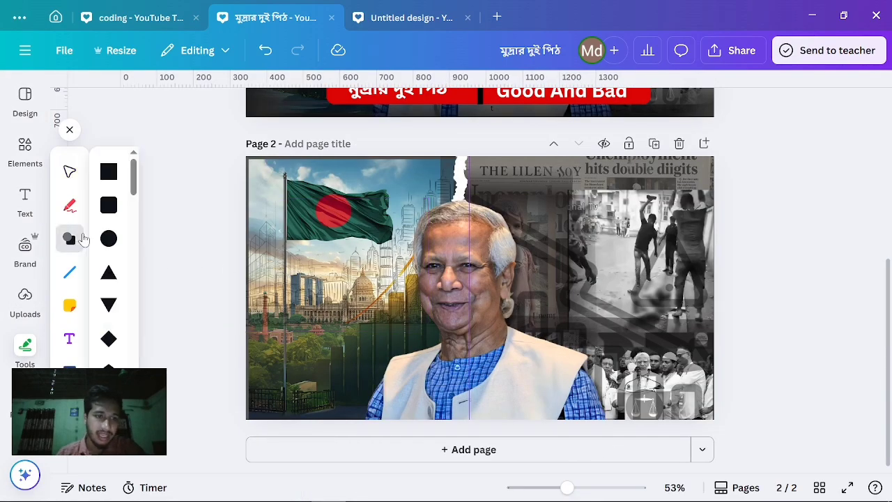
{"action": "left_click", "coordinate": [108, 172]}
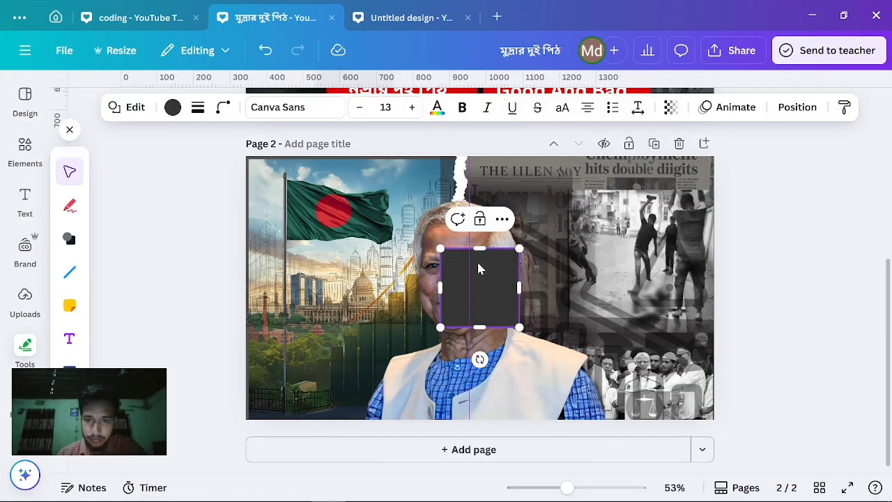
{"action": "left_click_drag", "start_coordinate": [477, 248], "coordinate": [479, 305]}
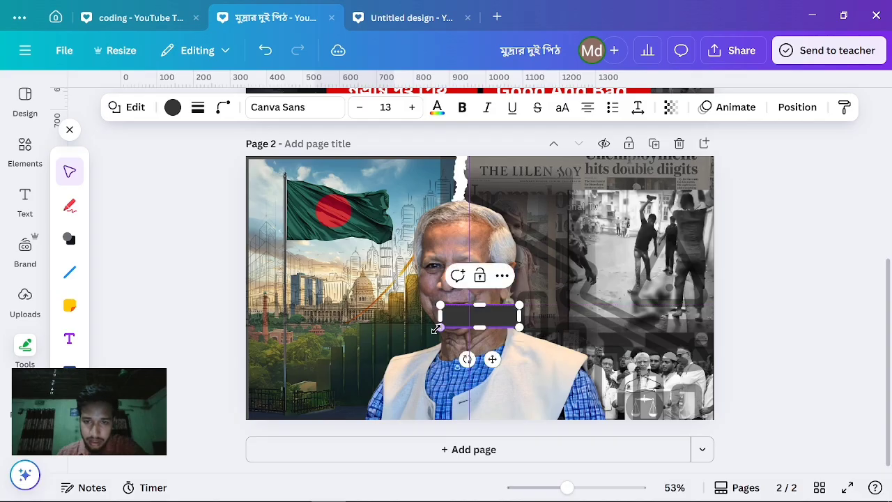
{"action": "left_click_drag", "start_coordinate": [416, 349], "coordinate": [272, 387]}
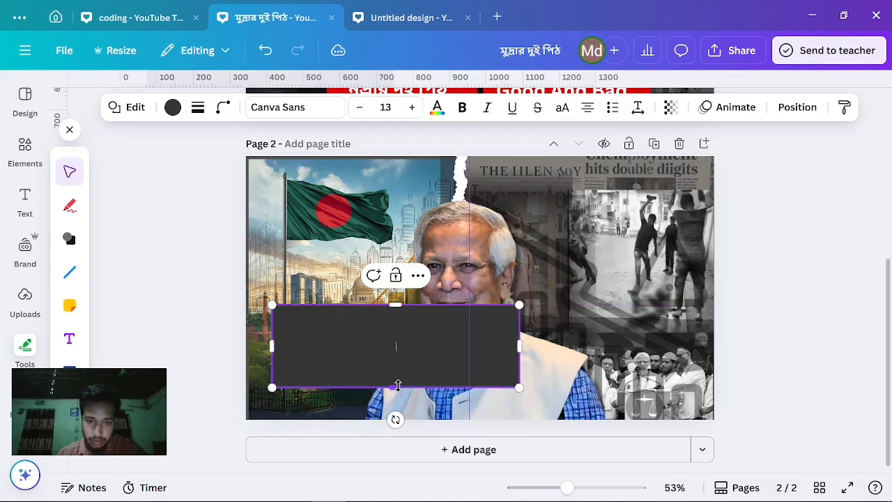
{"action": "left_click_drag", "start_coordinate": [397, 384], "coordinate": [414, 331]}
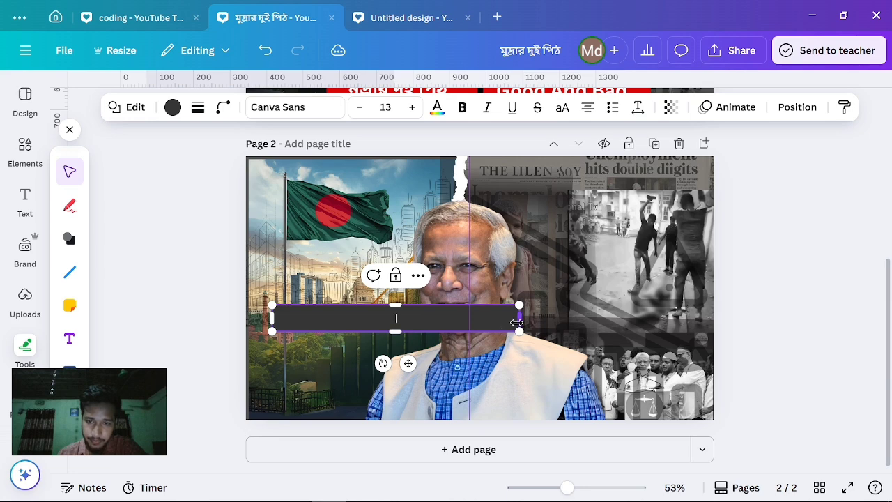
{"action": "left_click_drag", "start_coordinate": [520, 331], "coordinate": [616, 326]}
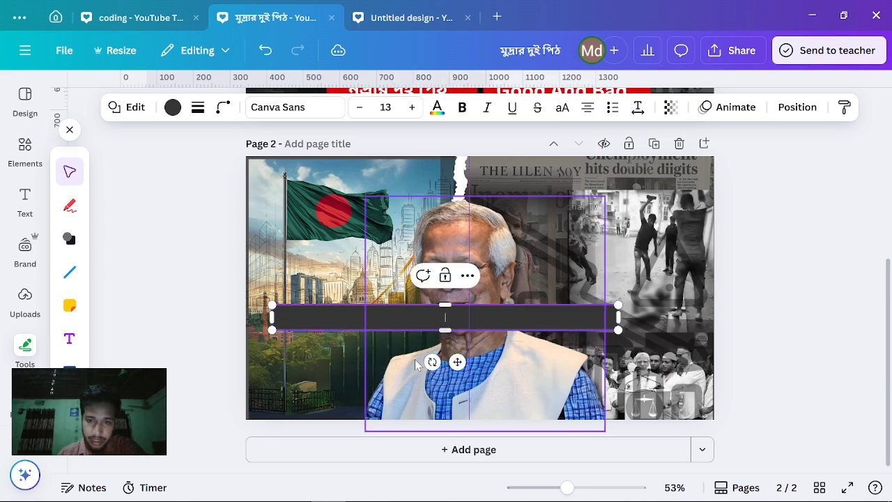
- Move the dark bar across the portrait's chest near the lower edge of page 2, matching the title banner on page 1
{"action": "left_click_drag", "start_coordinate": [455, 363], "coordinate": [490, 452]}
{"action": "scroll", "coordinate": [561, 291], "scroll_direction": "up", "scroll_amount": 3}
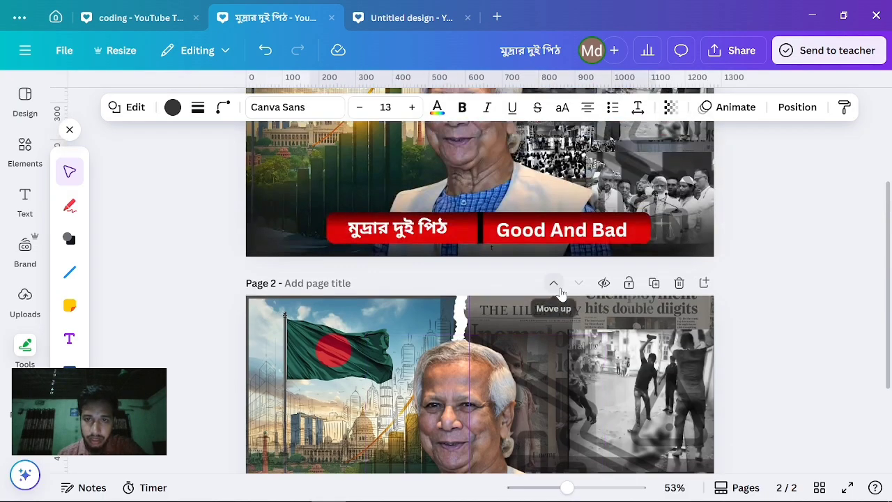
{"action": "scroll", "coordinate": [550, 307], "scroll_direction": "down", "scroll_amount": 3}
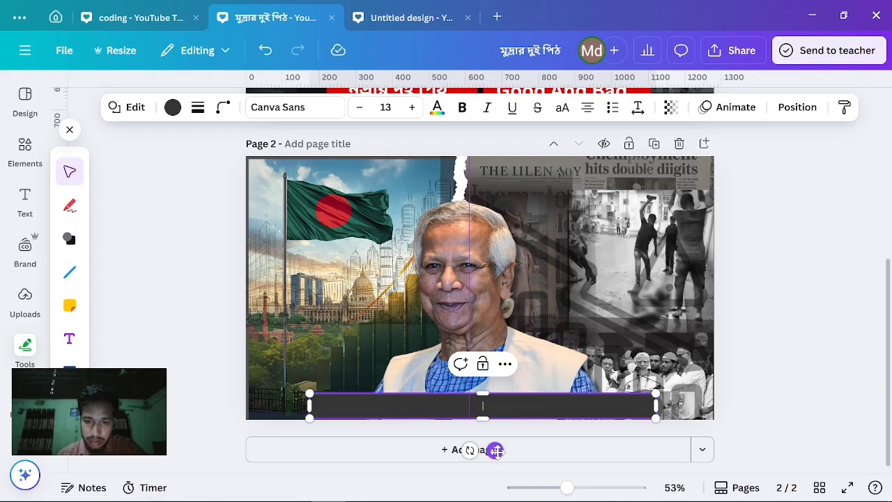
{"action": "left_click_drag", "start_coordinate": [495, 450], "coordinate": [493, 444]}
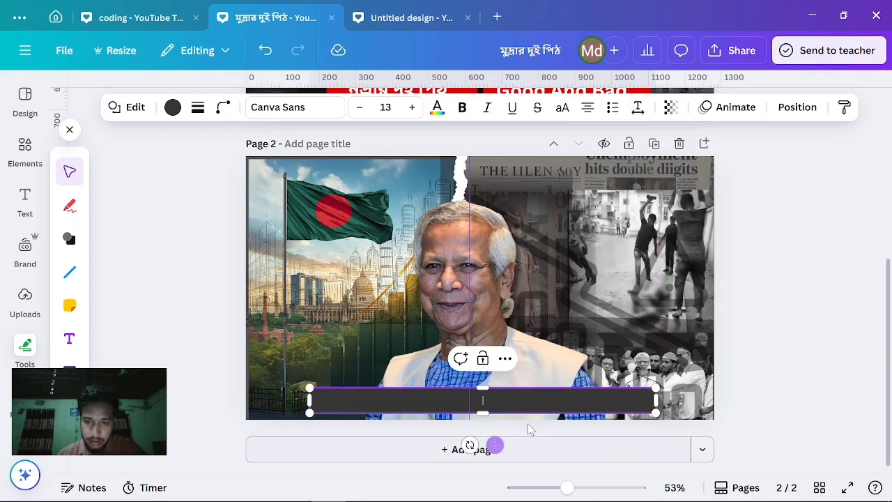
{"action": "left_click", "coordinate": [787, 275]}
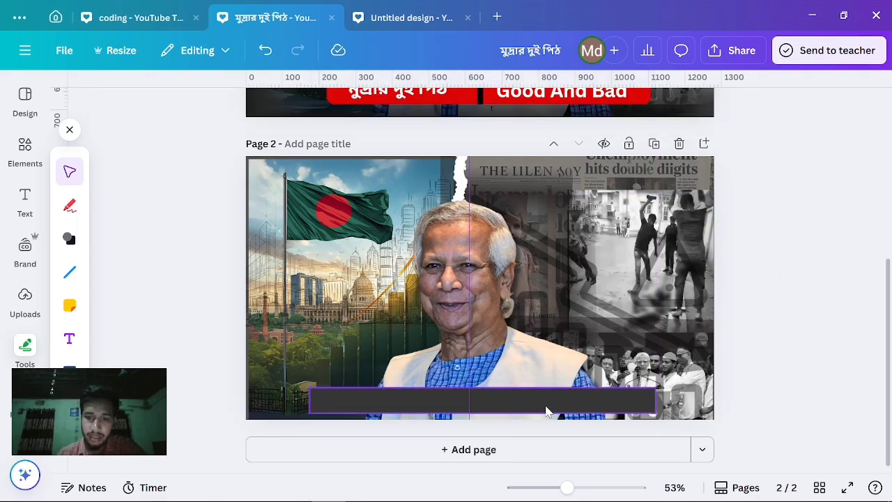
- Set the bar's corner rounding to 41 and fill it with the red gradient from the document colors
{"action": "left_click", "coordinate": [547, 411]}
{"action": "left_click", "coordinate": [221, 108]}
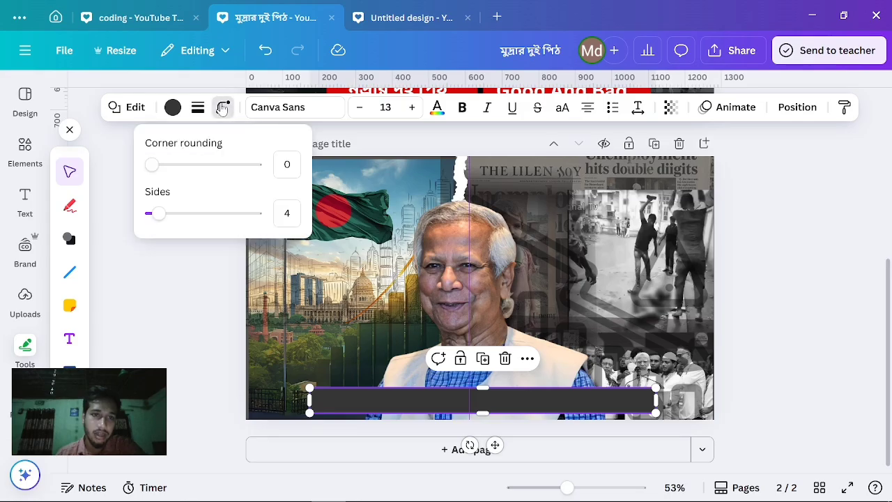
{"action": "left_click", "coordinate": [195, 165]}
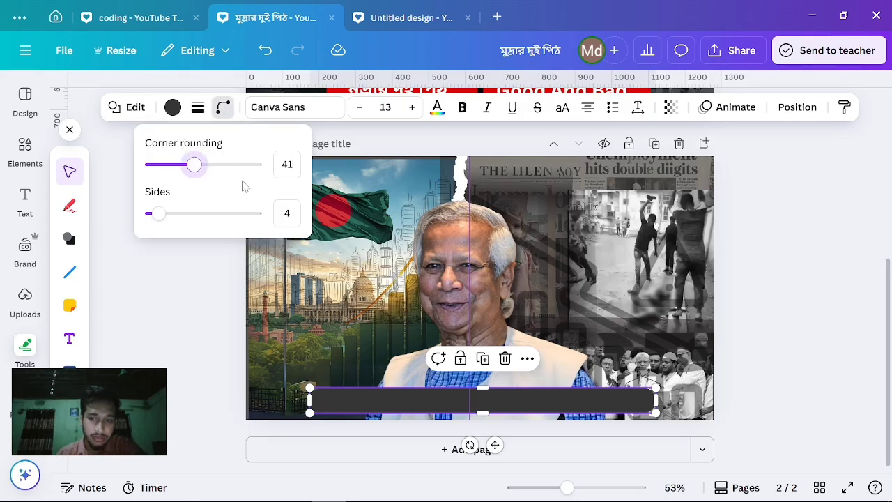
{"action": "left_click", "coordinate": [848, 188]}
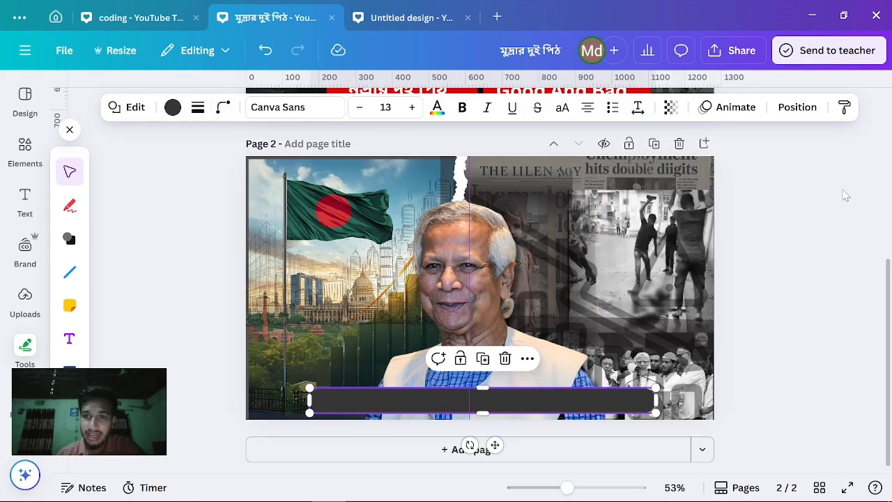
{"action": "left_click", "coordinate": [172, 107]}
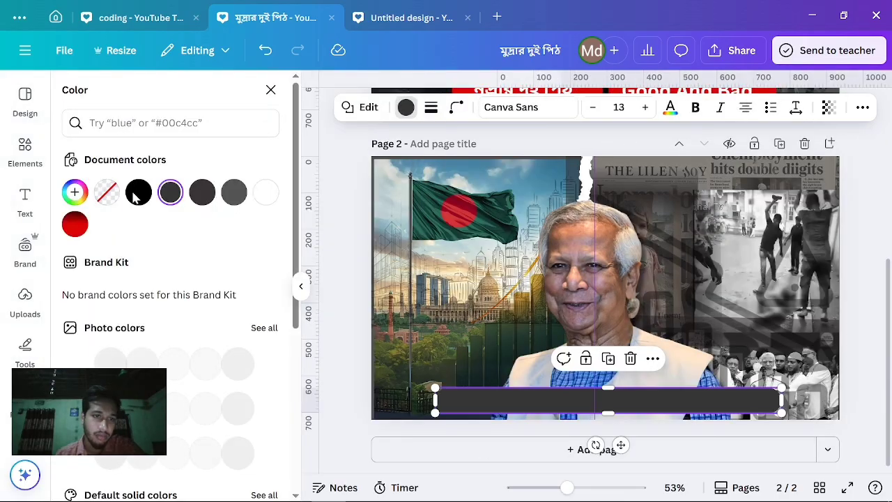
{"action": "left_click", "coordinate": [74, 224]}
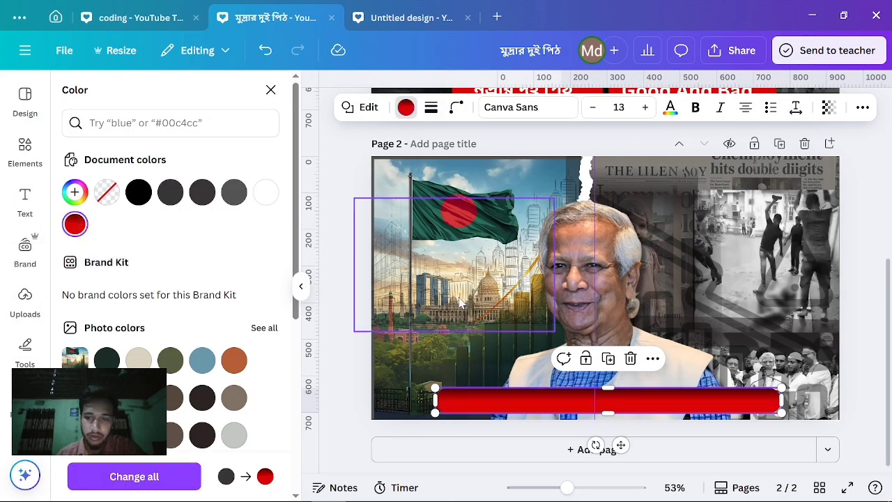
- Add a dark square to page 2, shrink it into a thin vertical divider and place it across the red bar's middle
{"action": "left_click", "coordinate": [333, 241]}
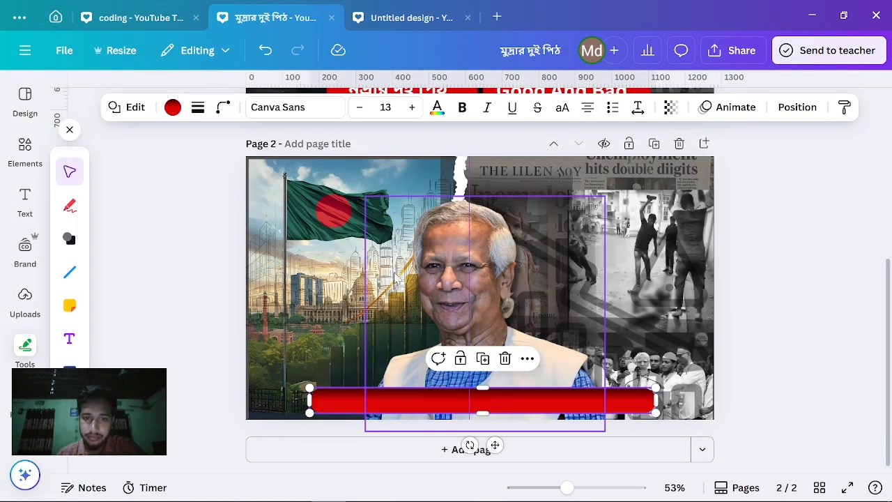
{"action": "left_click", "coordinate": [852, 288]}
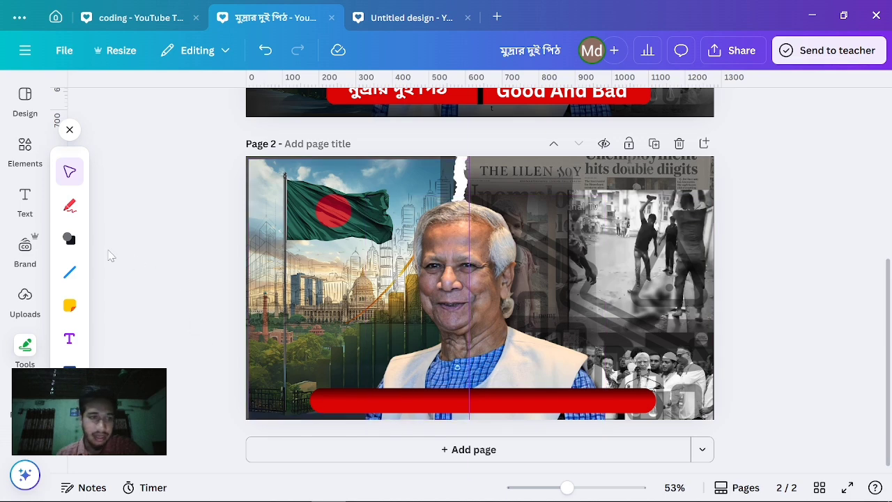
{"action": "left_click", "coordinate": [70, 239]}
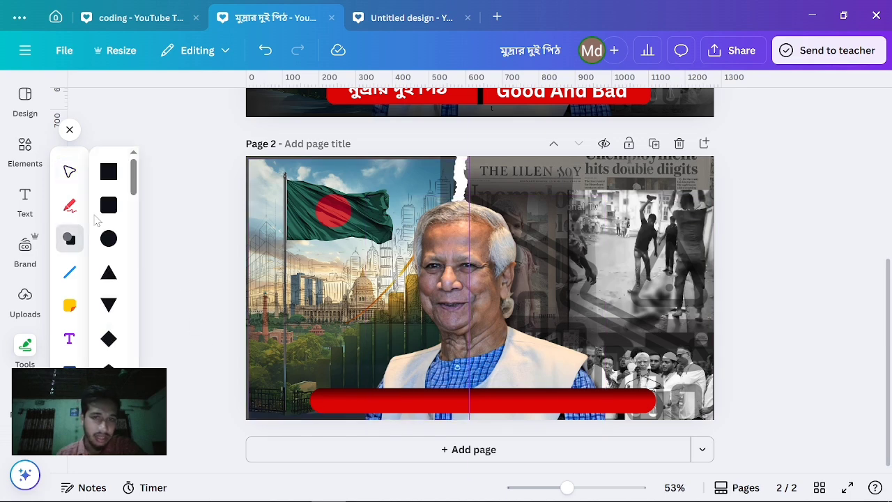
{"action": "left_click", "coordinate": [108, 171]}
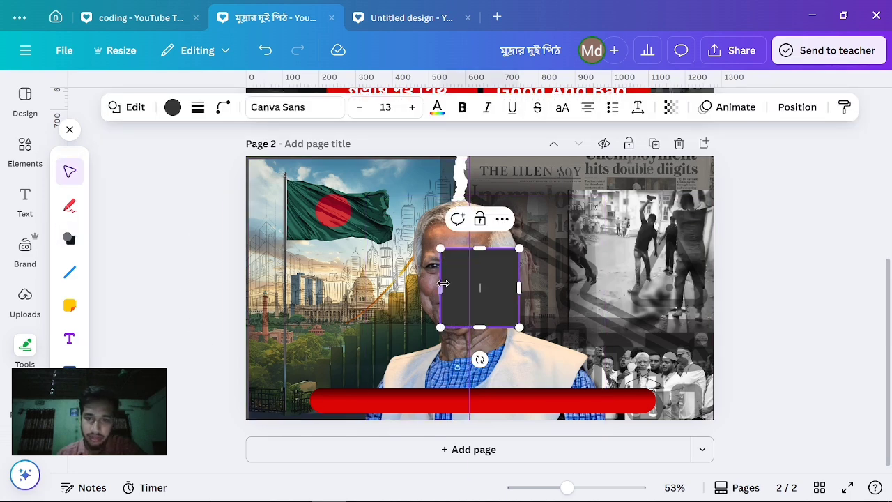
{"action": "left_click_drag", "start_coordinate": [439, 287], "coordinate": [507, 288]}
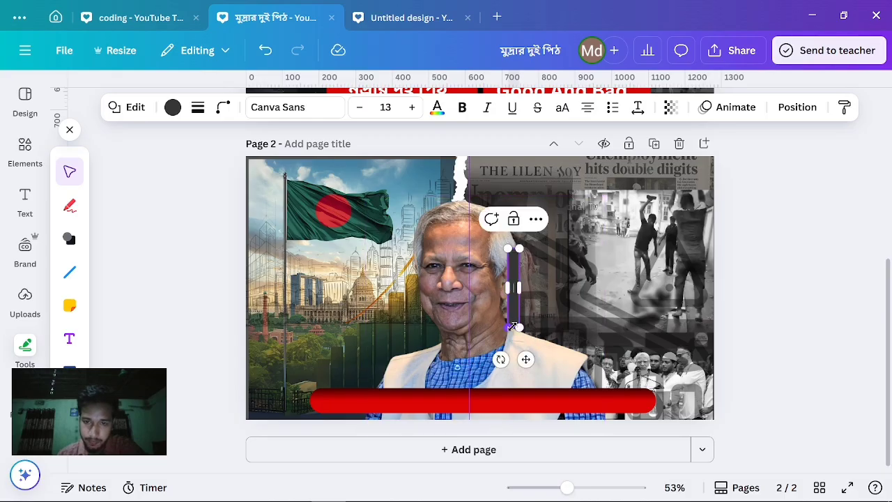
{"action": "left_click_drag", "start_coordinate": [512, 327], "coordinate": [511, 268]}
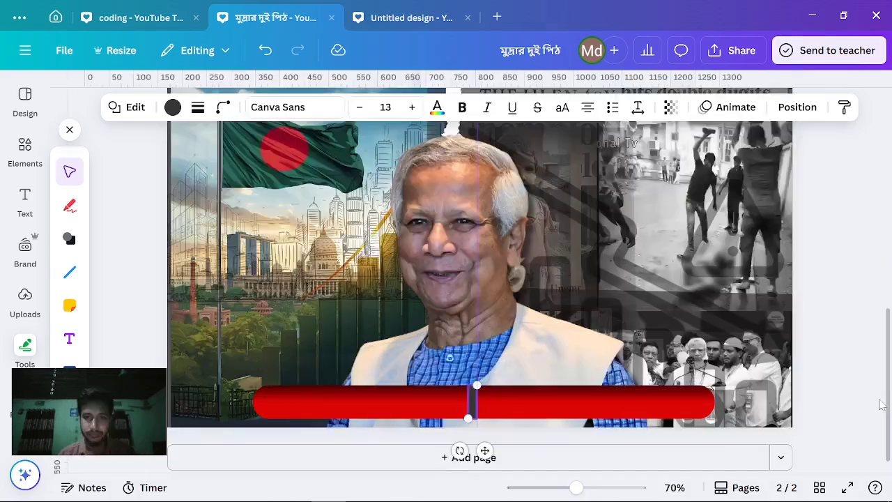
{"action": "scroll", "coordinate": [881, 405], "scroll_direction": "down", "scroll_amount": 3}
{"action": "scroll", "coordinate": [881, 405], "scroll_direction": "down", "scroll_amount": 1}
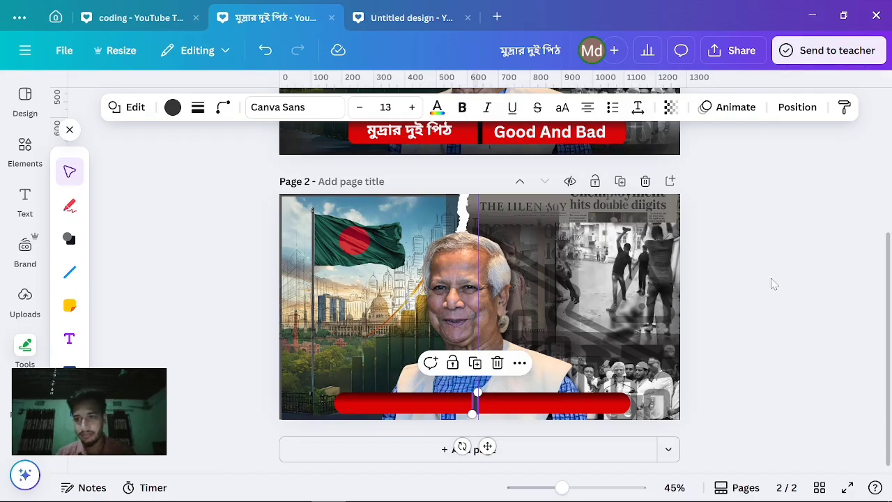
{"action": "left_click", "coordinate": [802, 238]}
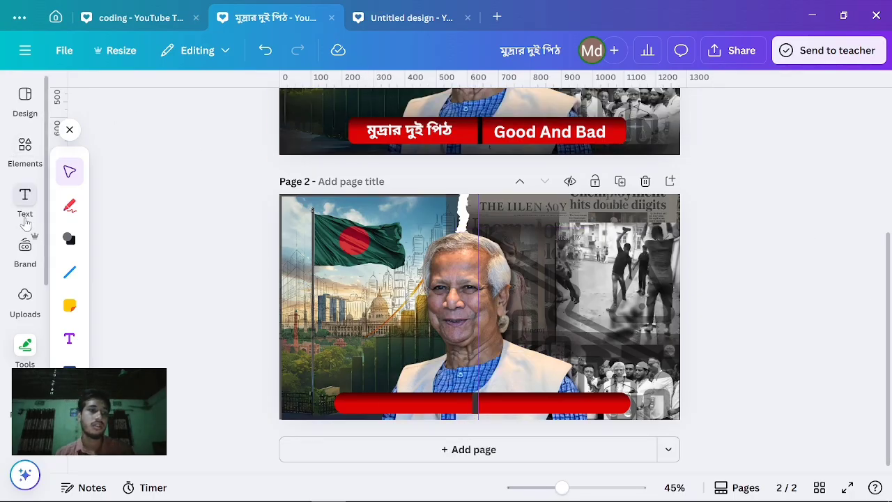
- Add a heading to page 2 and replace its placeholder text with "good boy"
{"action": "left_click", "coordinate": [25, 209]}
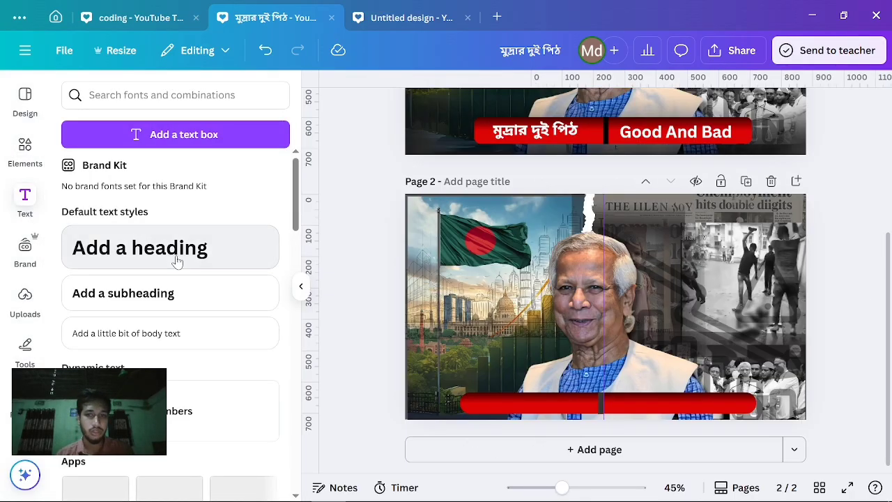
{"action": "left_click", "coordinate": [200, 250]}
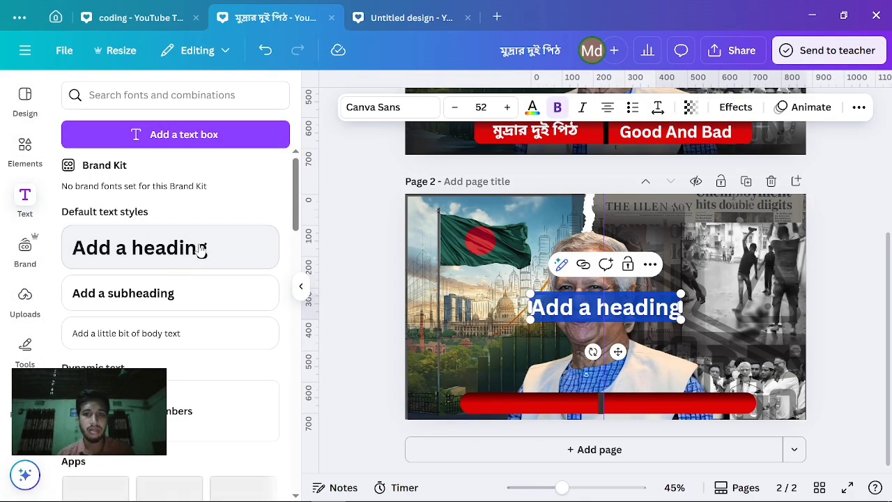
{"action": "key", "text": "BackSpace"}
{"action": "left_click", "coordinate": [596, 299]}
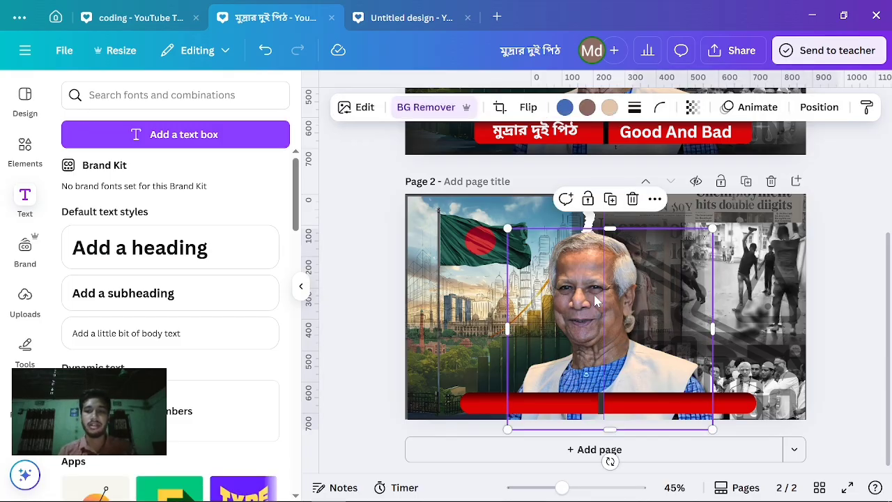
{"action": "left_click", "coordinate": [278, 246]}
{"action": "key", "text": "BackSpace"}
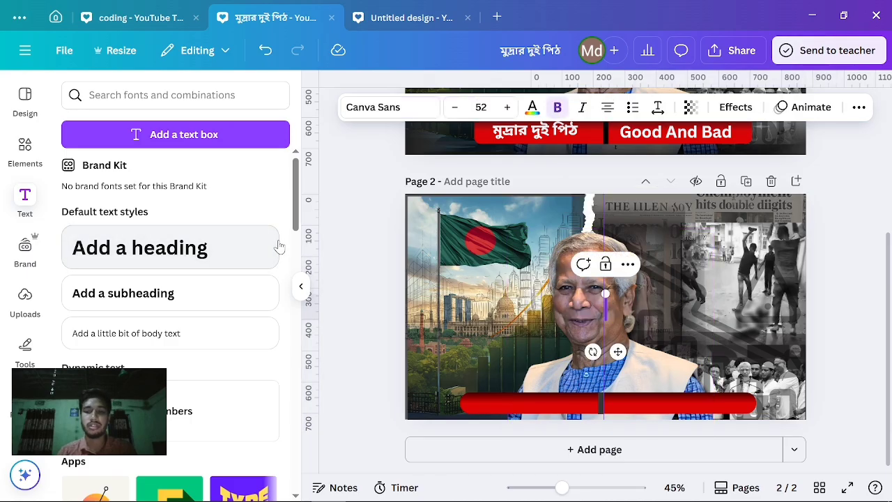
{"action": "type", "text": "goo"}
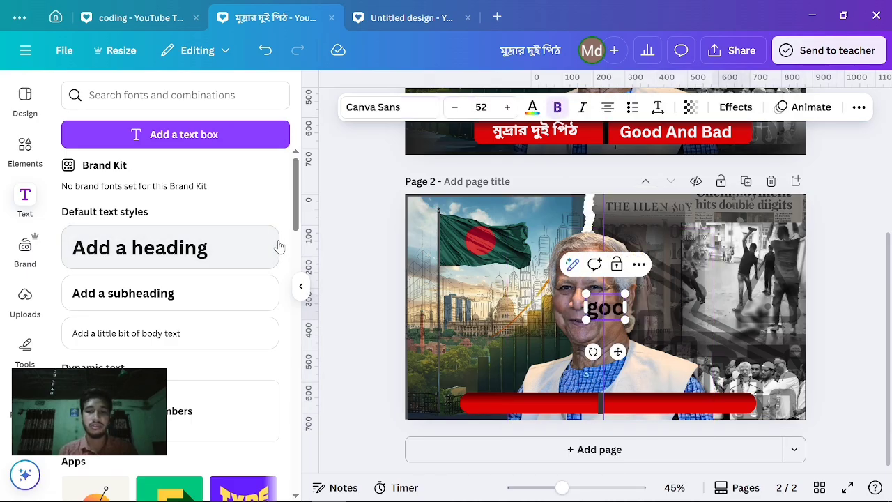
{"action": "type", "text": "d"}
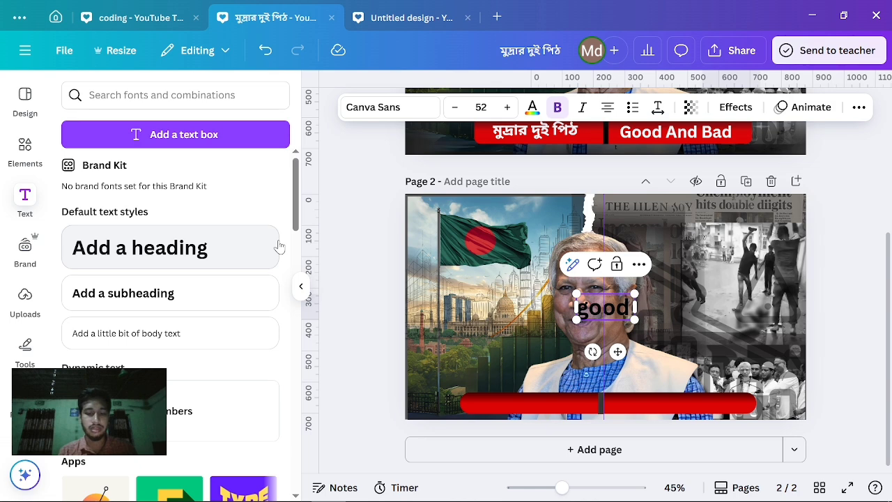
{"action": "type", "text": " boy"}
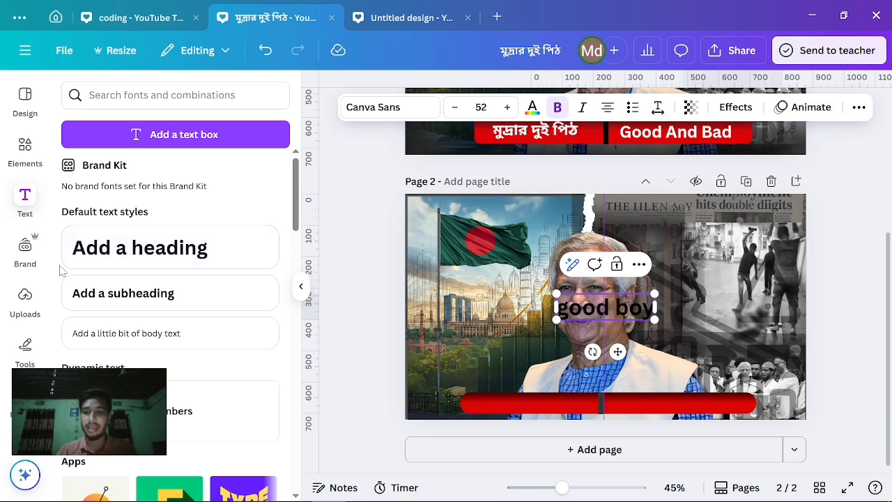
{"action": "left_click", "coordinate": [339, 284]}
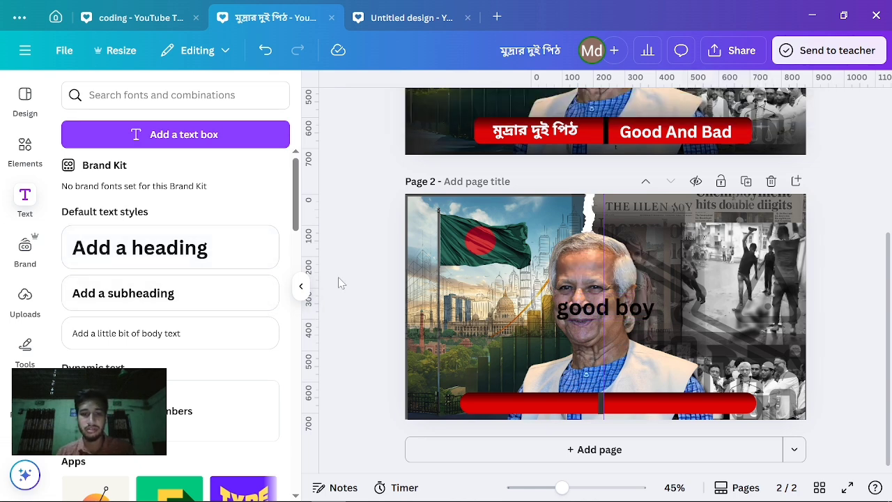
- Color the "good boy" text white, reduce it to size 41.2 and place it on the red bar's left half
{"action": "left_click", "coordinate": [593, 309]}
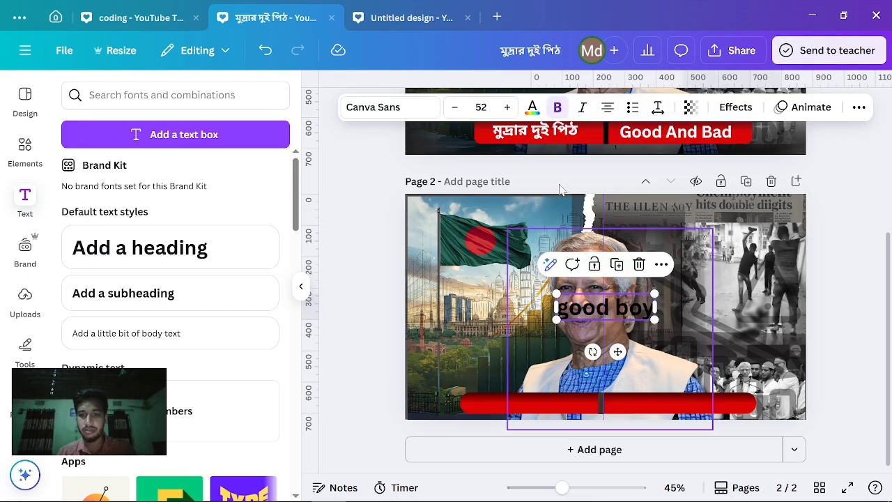
{"action": "left_click", "coordinate": [532, 107]}
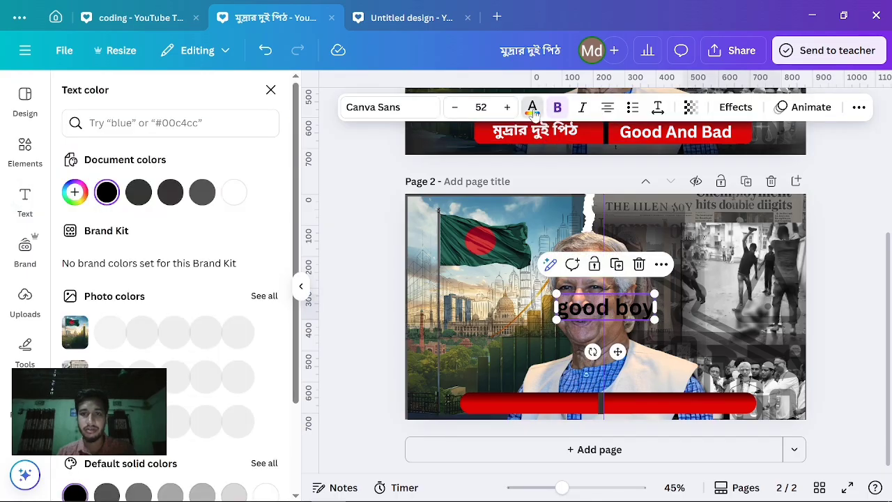
{"action": "left_click", "coordinate": [235, 194]}
{"action": "left_click_drag", "start_coordinate": [615, 305], "coordinate": [526, 407]}
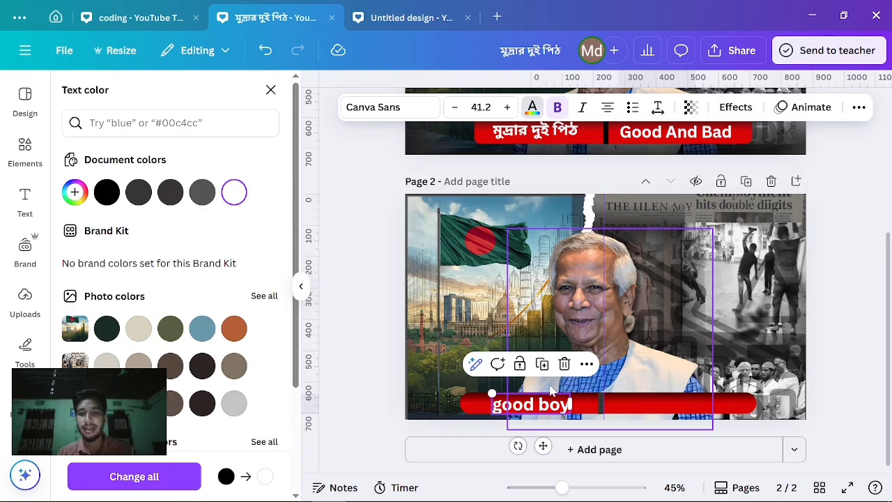
- Duplicate the "good boy" text onto the red bar's right half and change the copy to "bad boy"
{"action": "left_click", "coordinate": [543, 364]}
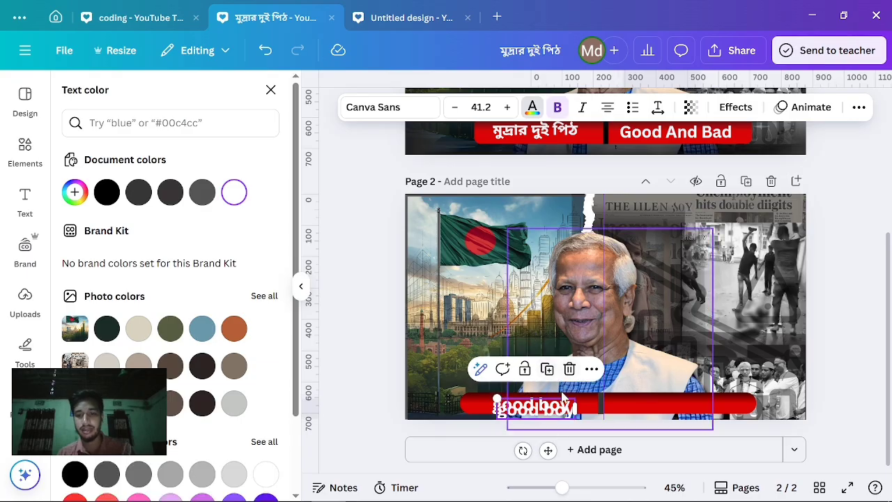
{"action": "left_click_drag", "start_coordinate": [566, 404], "coordinate": [671, 400]}
{"action": "double_click", "coordinate": [669, 403]}
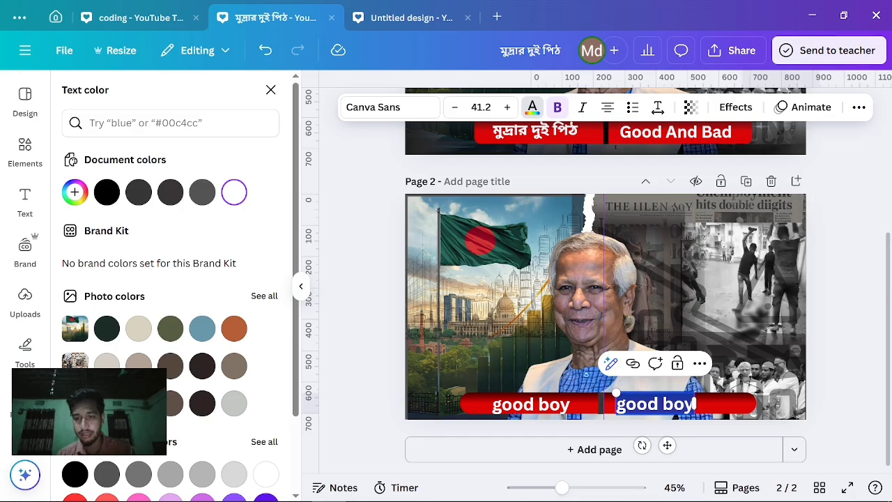
{"action": "key", "text": "BackSpace"}
{"action": "type", "text": "bad"}
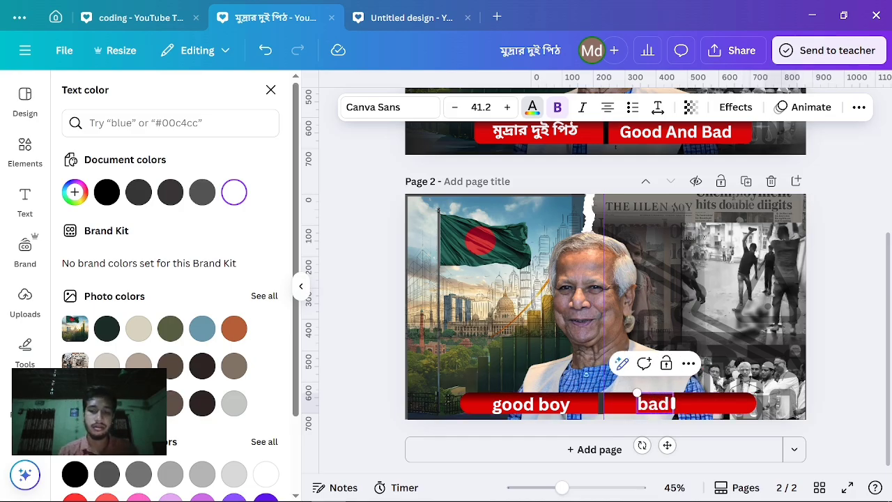
{"action": "type", "text": " boy"}
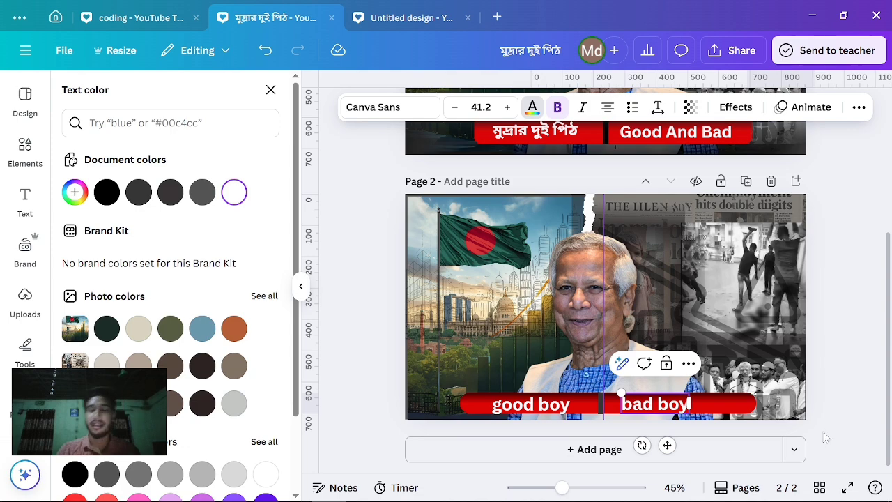
{"action": "left_click", "coordinate": [848, 356]}
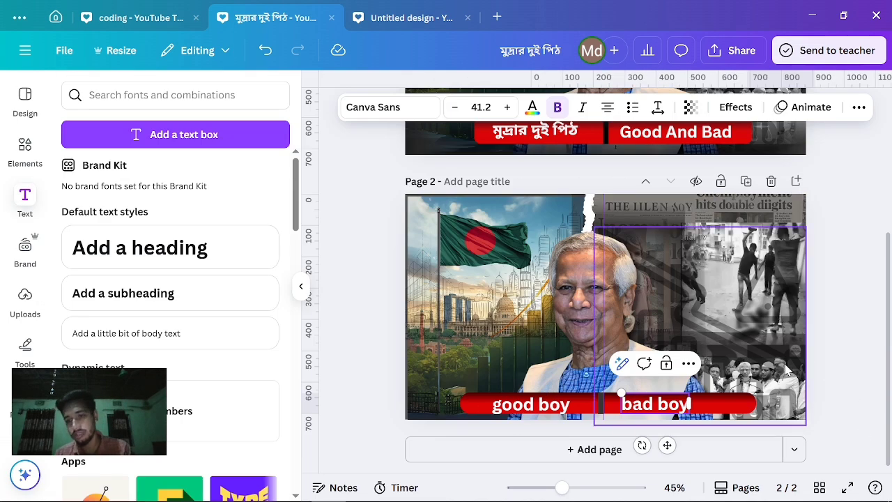
{"action": "left_click", "coordinate": [838, 231]}
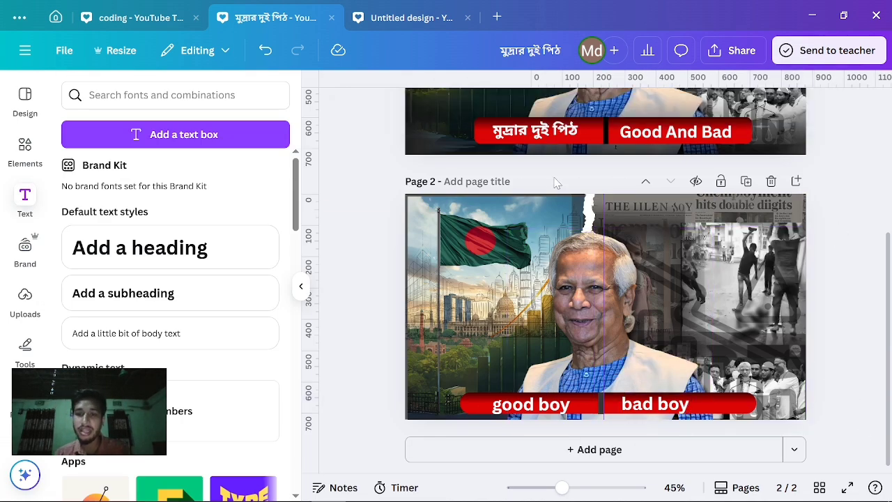
- Search the elements for "black shadow" and add the shadow graphic that fades to black downward to page 2
{"action": "scroll", "coordinate": [570, 243], "scroll_direction": "up", "scroll_amount": 3}
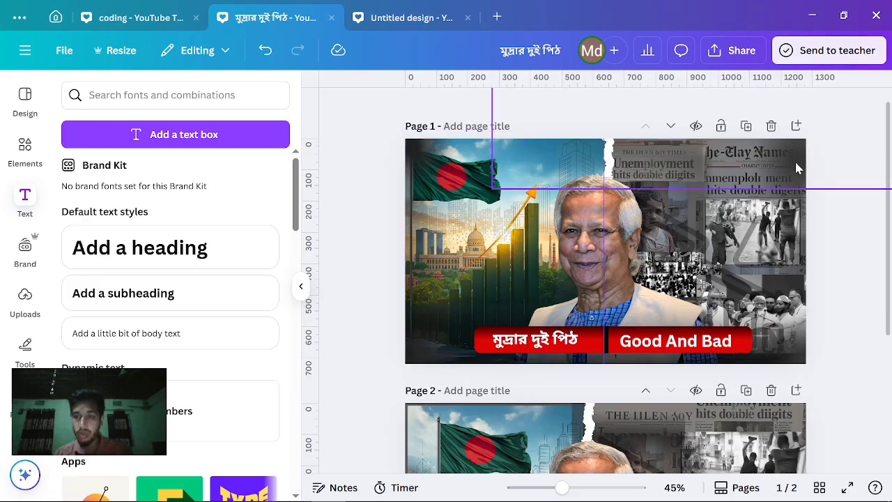
{"action": "scroll", "coordinate": [798, 168], "scroll_direction": "down", "scroll_amount": 3}
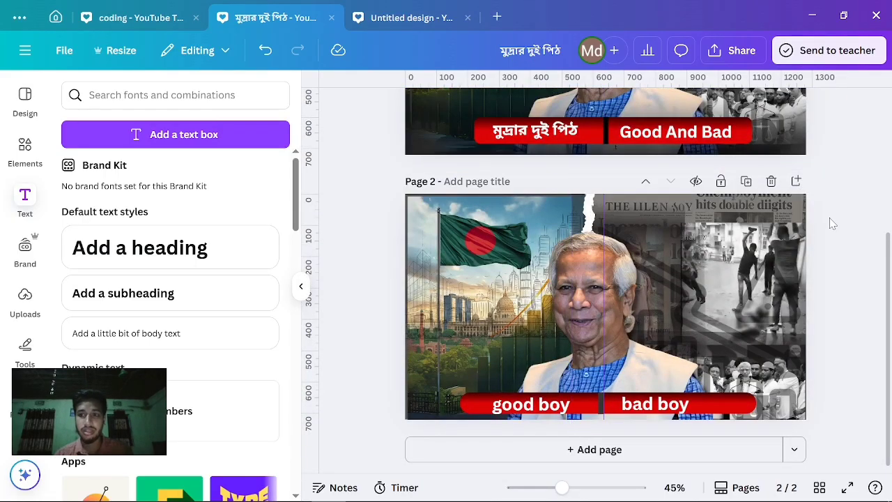
{"action": "left_click", "coordinate": [28, 147]}
{"action": "left_click", "coordinate": [160, 95]}
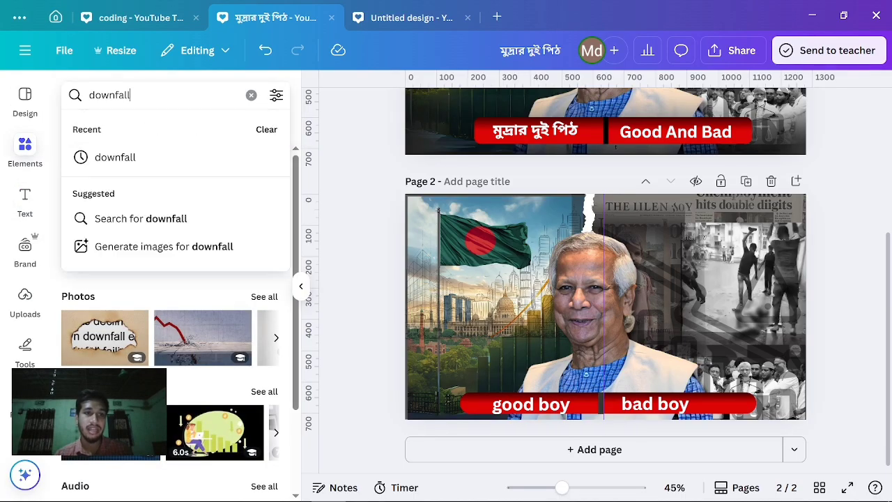
{"action": "left_click", "coordinate": [251, 94]}
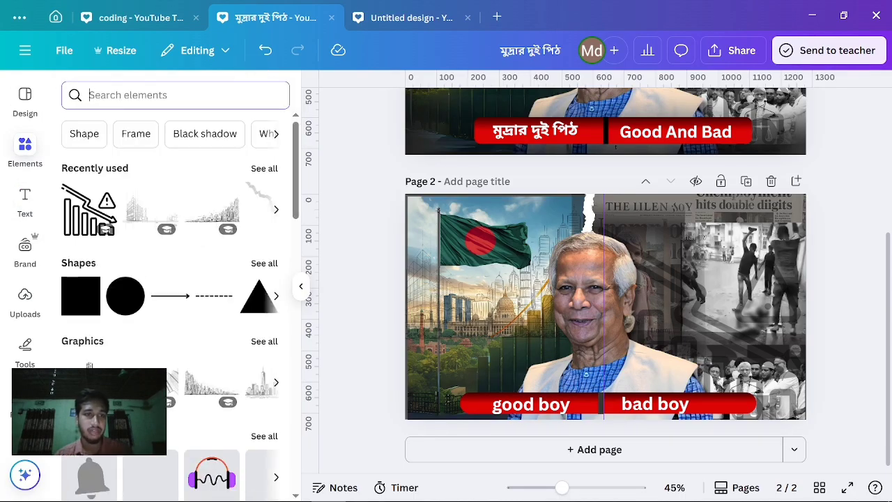
{"action": "type", "text": "blac"}
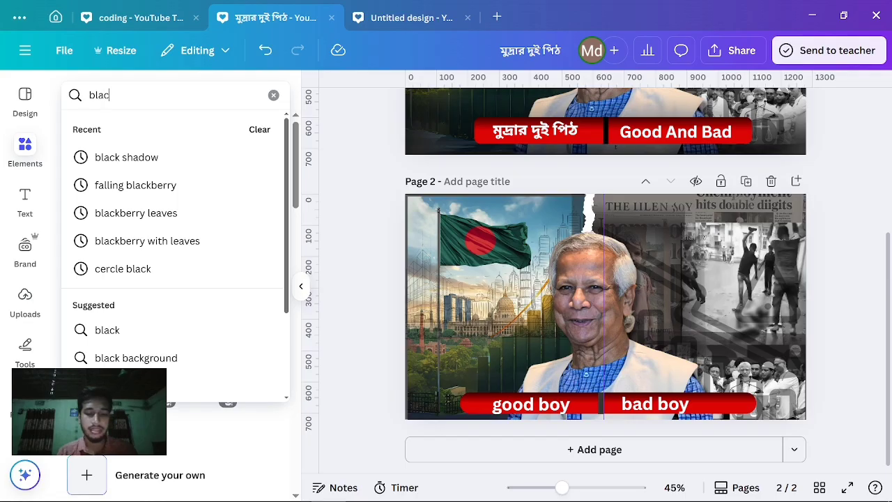
{"action": "type", "text": "k"}
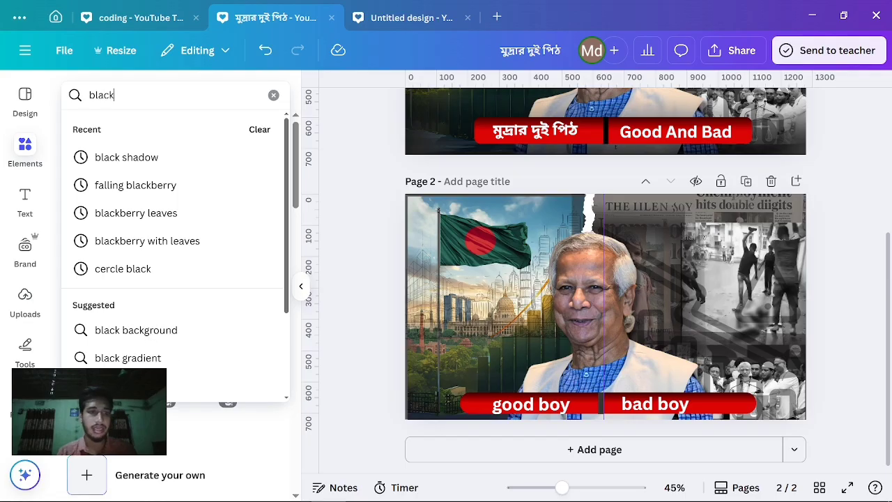
{"action": "left_click", "coordinate": [179, 157]}
{"action": "scroll", "coordinate": [175, 223], "scroll_direction": "down", "scroll_amount": 1}
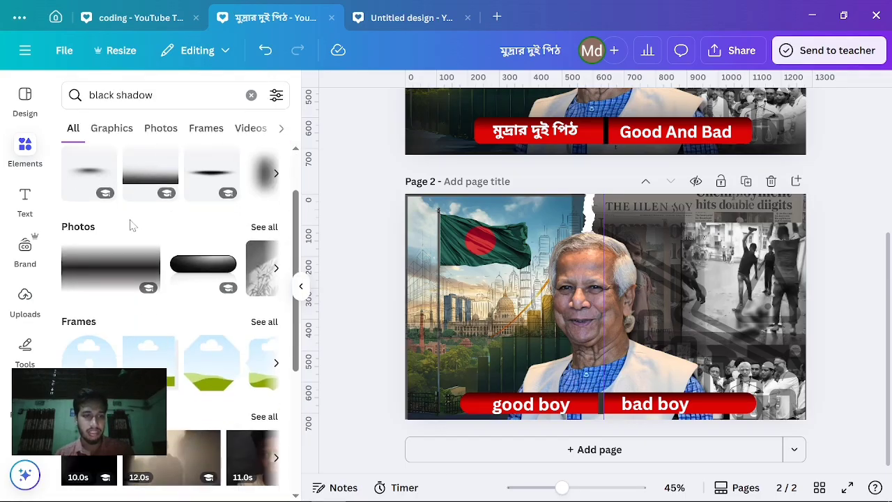
{"action": "left_click", "coordinate": [162, 185]}
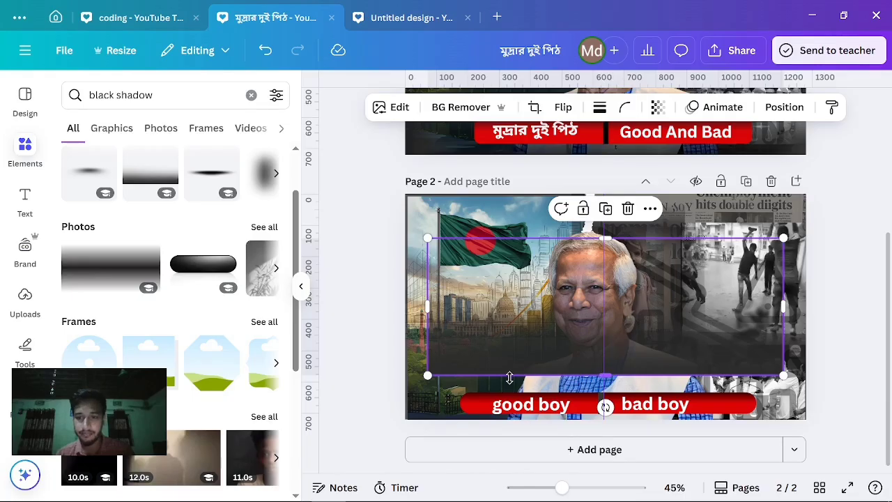
- Enlarge the black shadow beyond both sides of page 2 and lower it past the page's bottom edge
{"action": "left_click_drag", "start_coordinate": [427, 374], "coordinate": [390, 391]}
{"action": "left_click_drag", "start_coordinate": [790, 392], "coordinate": [851, 416]}
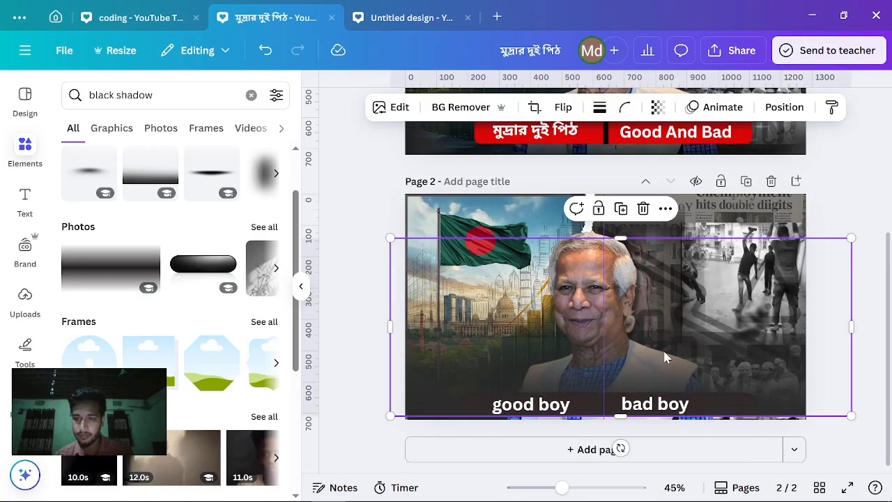
{"action": "left_click_drag", "start_coordinate": [665, 353], "coordinate": [667, 363]}
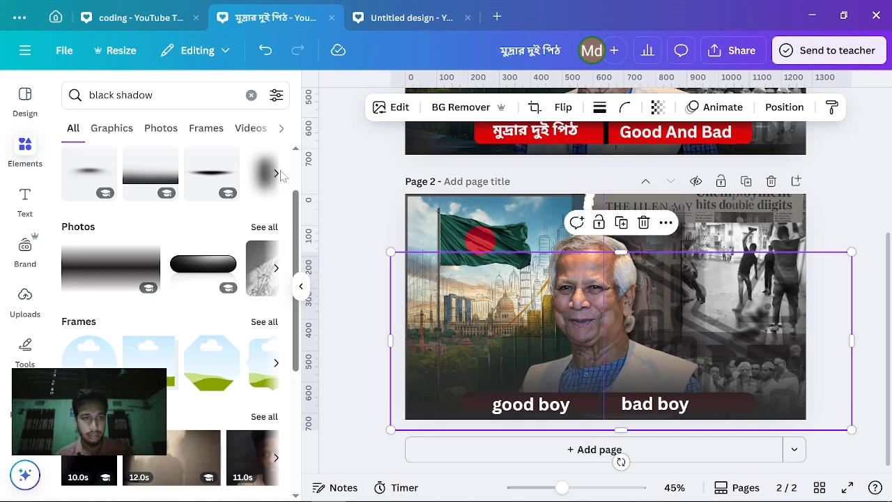
- Move page 2's wide black shadow down the layer order, beneath the portrait and the red title bar
{"action": "right_click", "coordinate": [600, 369]}
{"action": "mouse_move", "coordinate": [664, 213]}
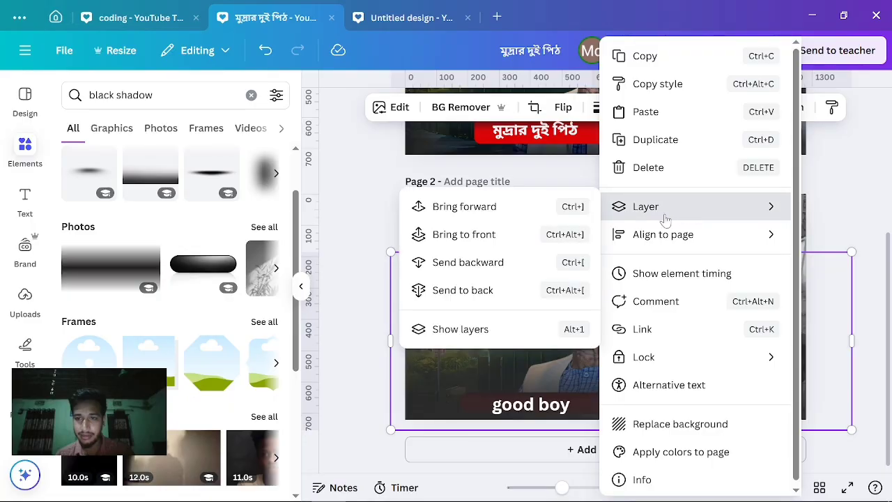
{"action": "left_click", "coordinate": [542, 332]}
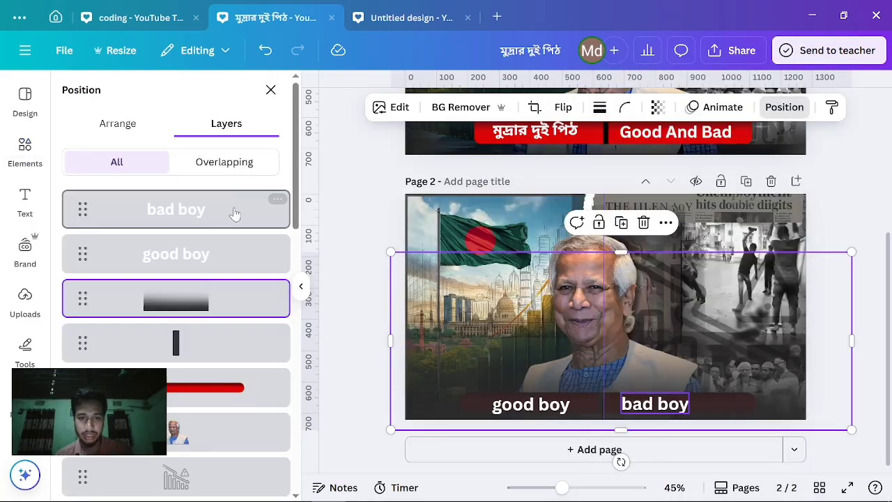
{"action": "left_click_drag", "start_coordinate": [201, 312], "coordinate": [212, 390]}
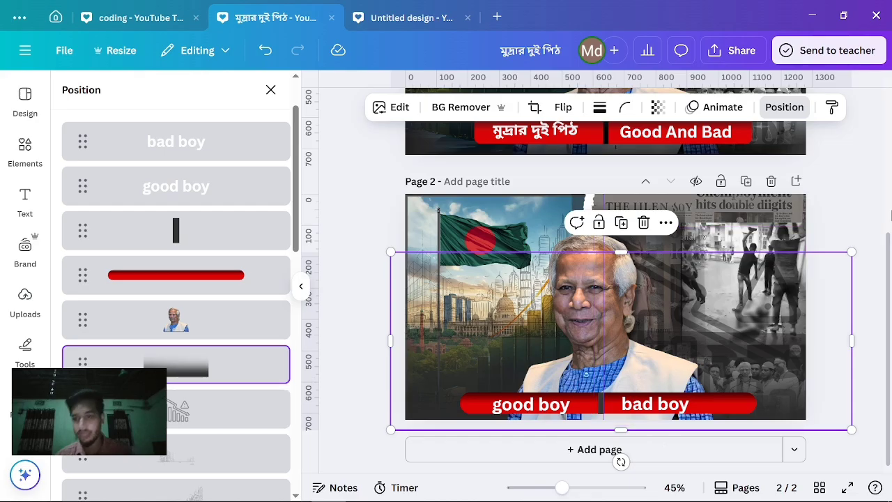
{"action": "left_click", "coordinate": [861, 221]}
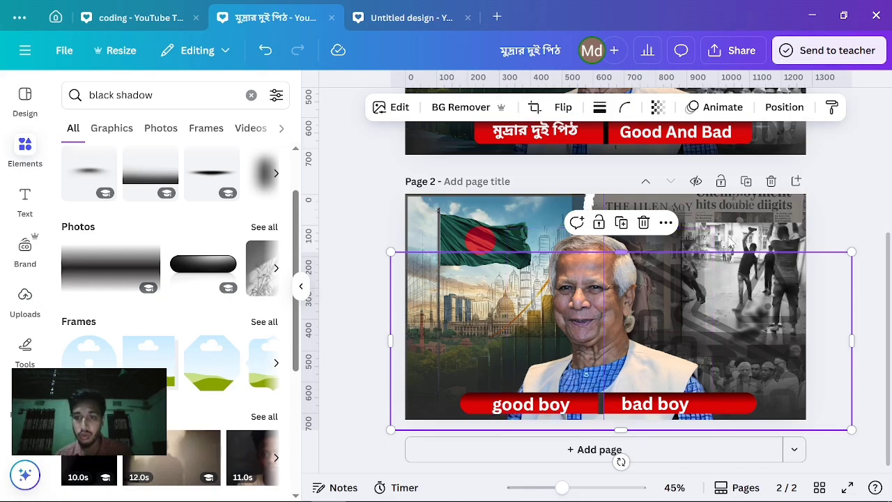
{"action": "left_click", "coordinate": [829, 298]}
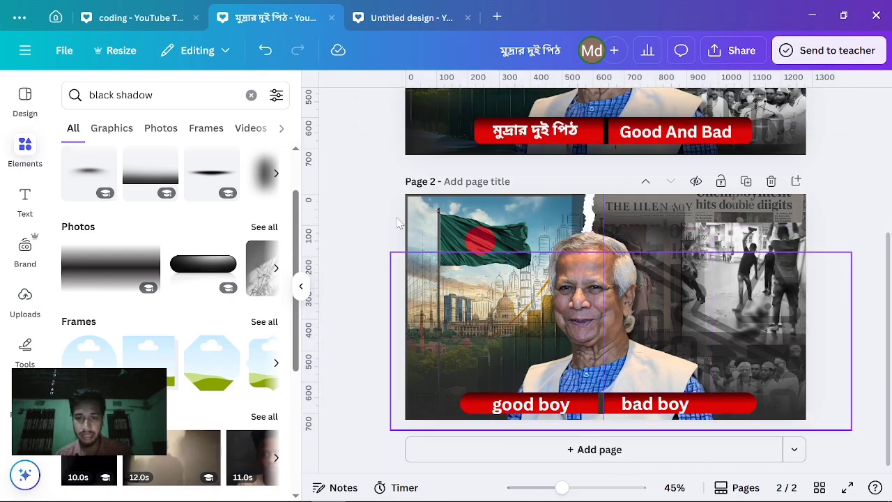
- Add the blurred round black shadow to page 2, enlarge it and place it partly outside the page over the upper-left corner
{"action": "left_click", "coordinate": [258, 171]}
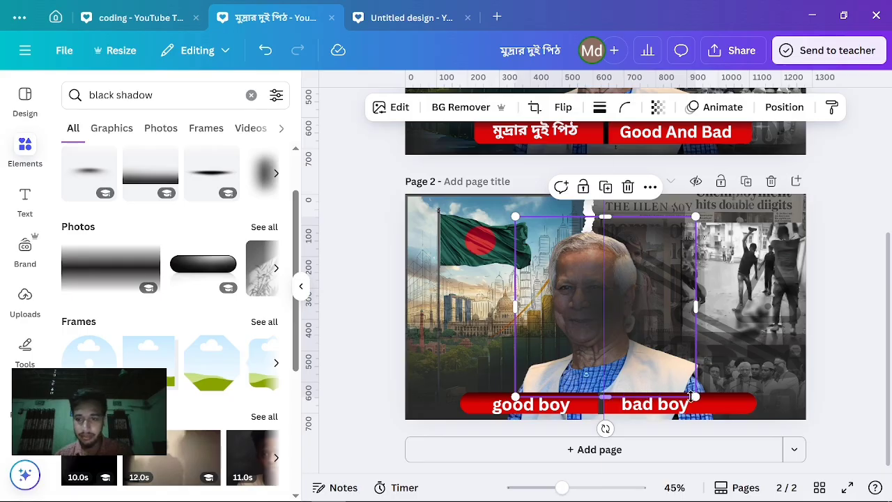
{"action": "left_click_drag", "start_coordinate": [694, 396], "coordinate": [643, 344]}
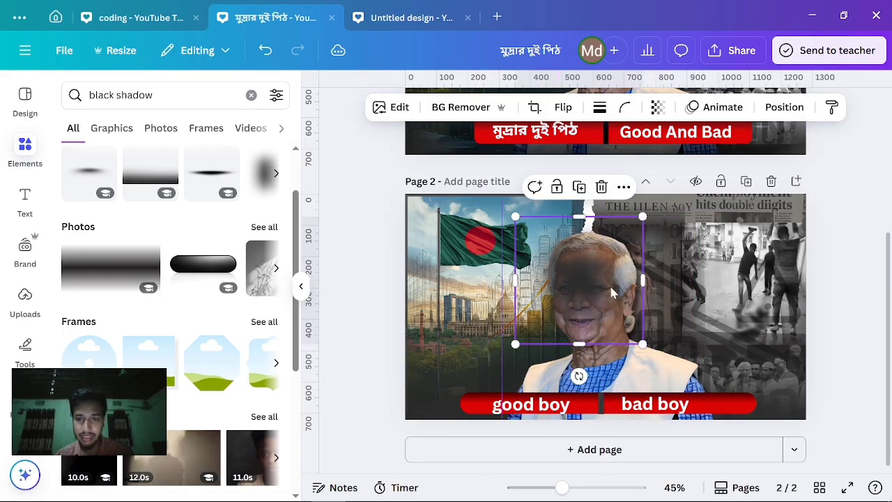
{"action": "left_click_drag", "start_coordinate": [612, 293], "coordinate": [432, 213]}
{"action": "left_click_drag", "start_coordinate": [476, 268], "coordinate": [561, 361]}
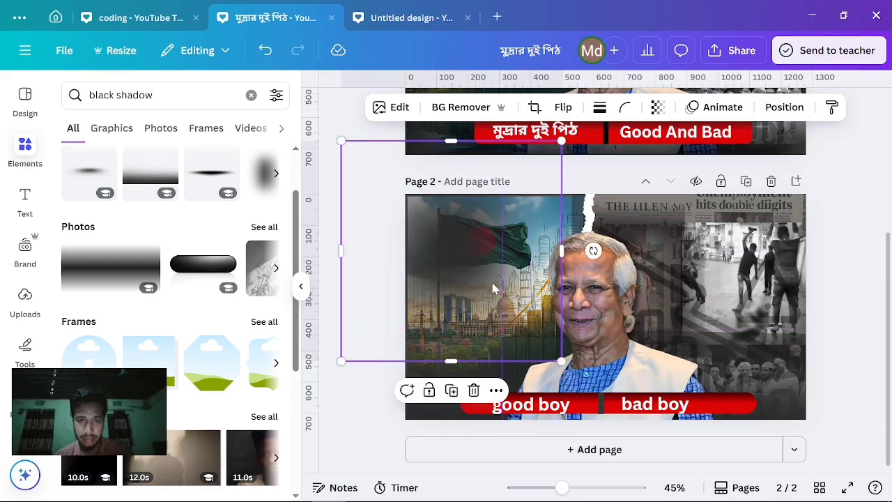
{"action": "left_click_drag", "start_coordinate": [492, 288], "coordinate": [426, 221]}
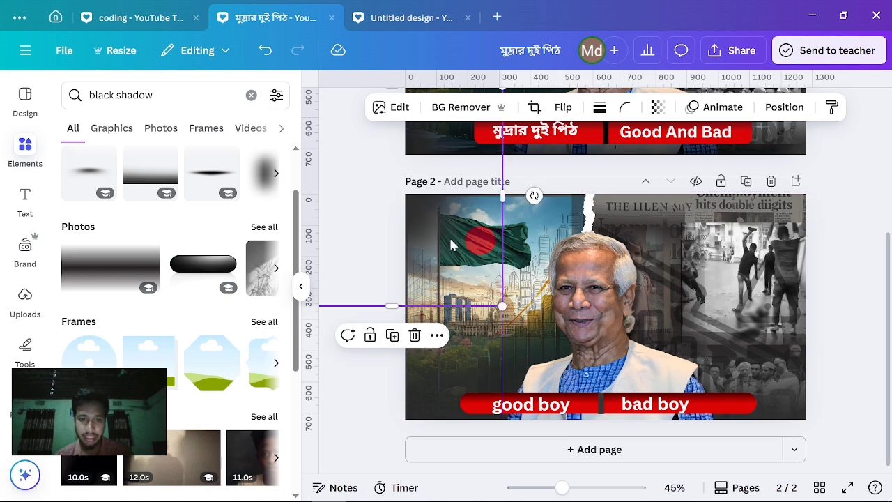
- Place a copy of the blurred round black shadow over page 2's upper-right corner
{"action": "left_click_drag", "start_coordinate": [449, 235], "coordinate": [846, 221]}
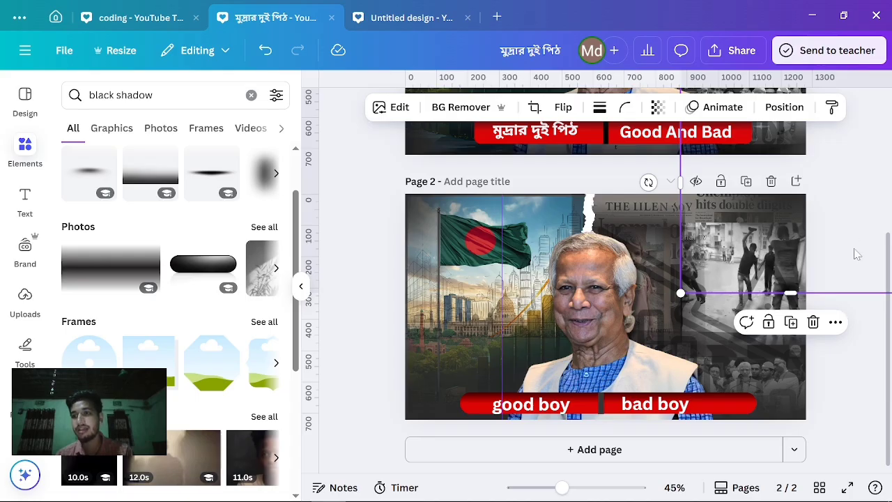
{"action": "left_click", "coordinate": [871, 355]}
{"action": "scroll", "coordinate": [710, 355], "scroll_direction": "up", "scroll_amount": 3}
{"action": "scroll", "coordinate": [711, 355], "scroll_direction": "down", "scroll_amount": 3}
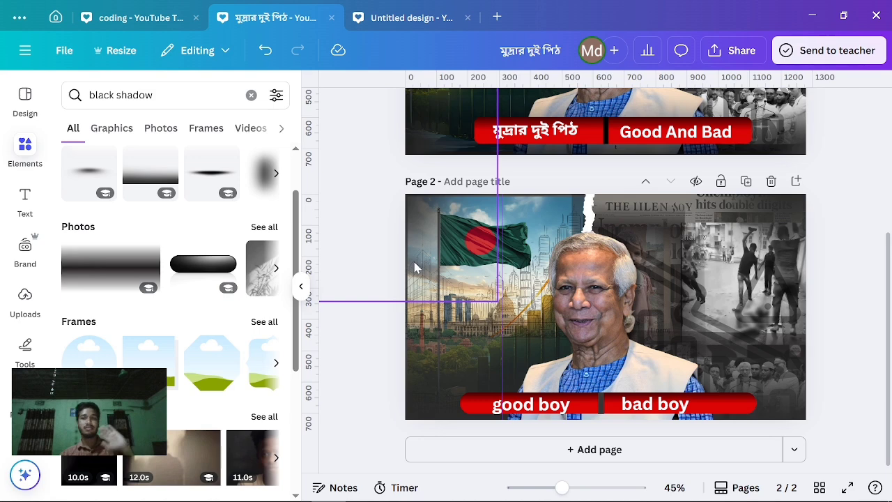
- Open the download settings for the finished thumbnail design
{"action": "left_click", "coordinate": [725, 55]}
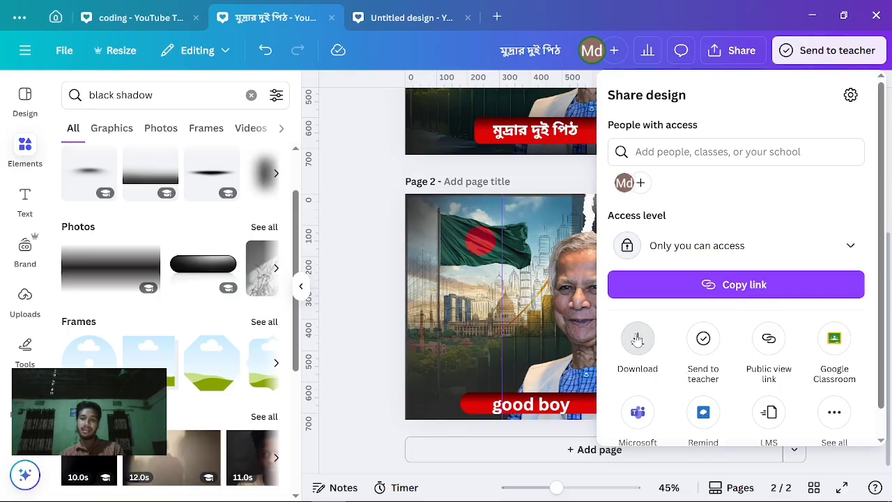
{"action": "left_click", "coordinate": [637, 340]}
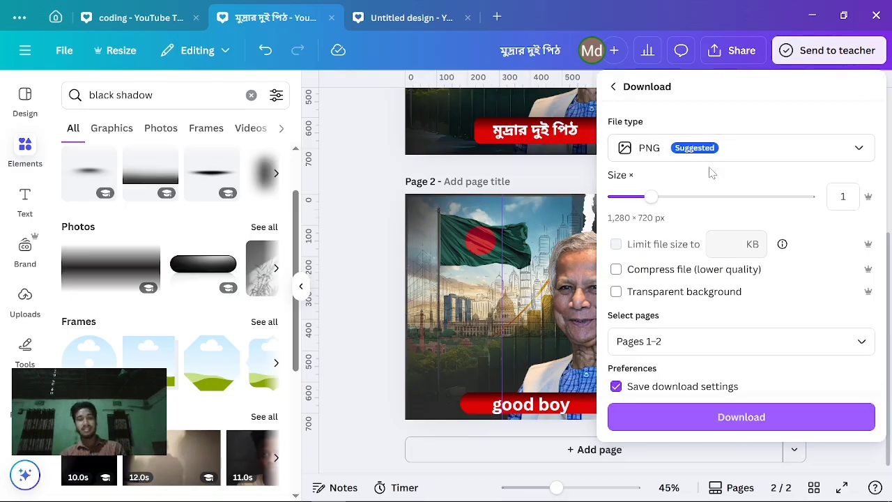